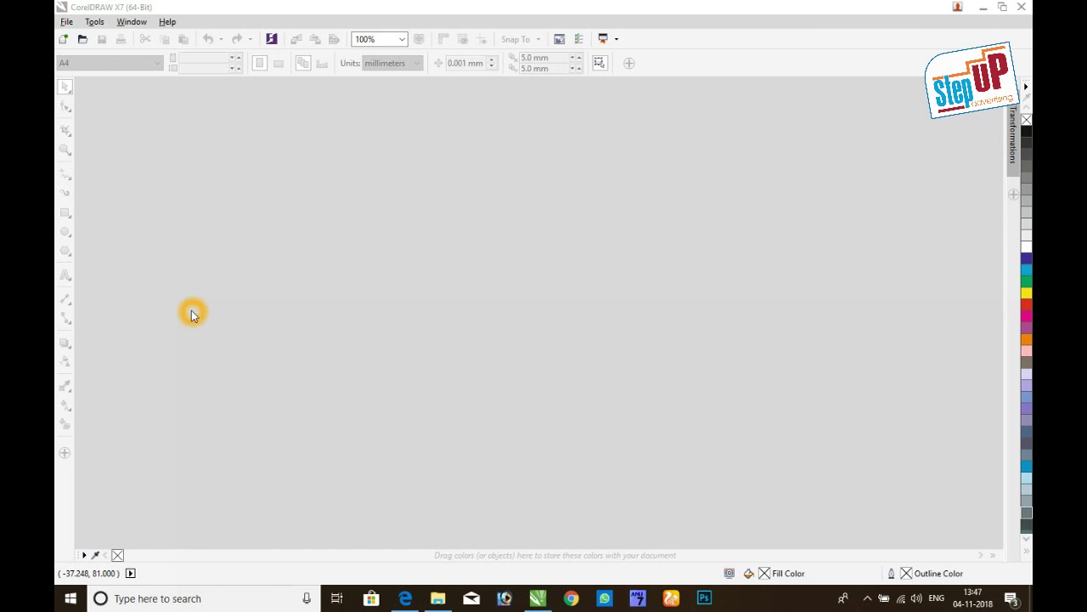
# - Choose File > New to bring up the Create a New Document dialog
pyautogui.click(73, 23)
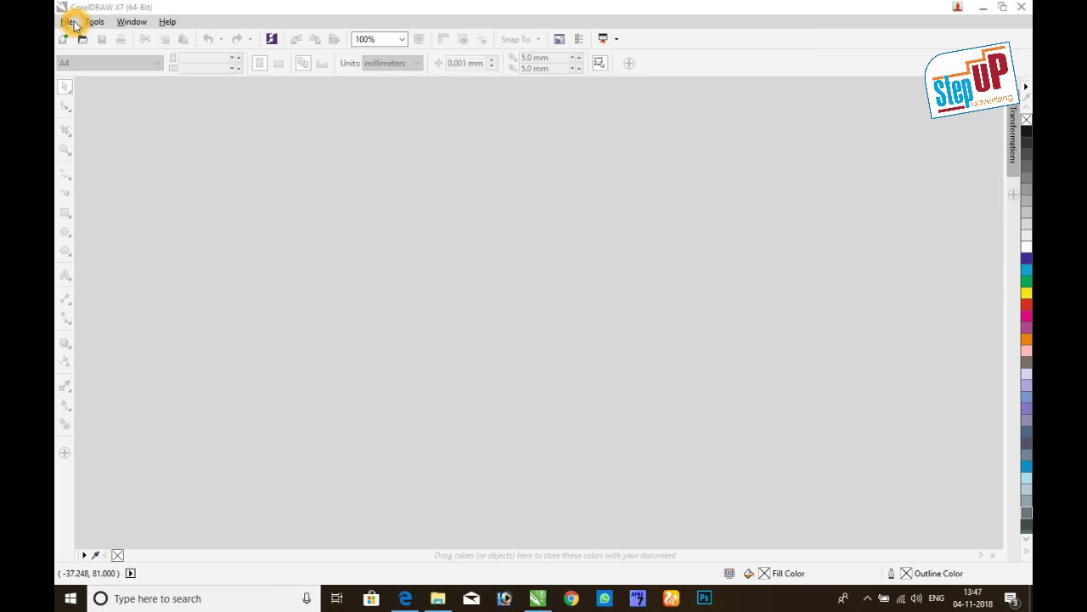
pyautogui.click(108, 39)
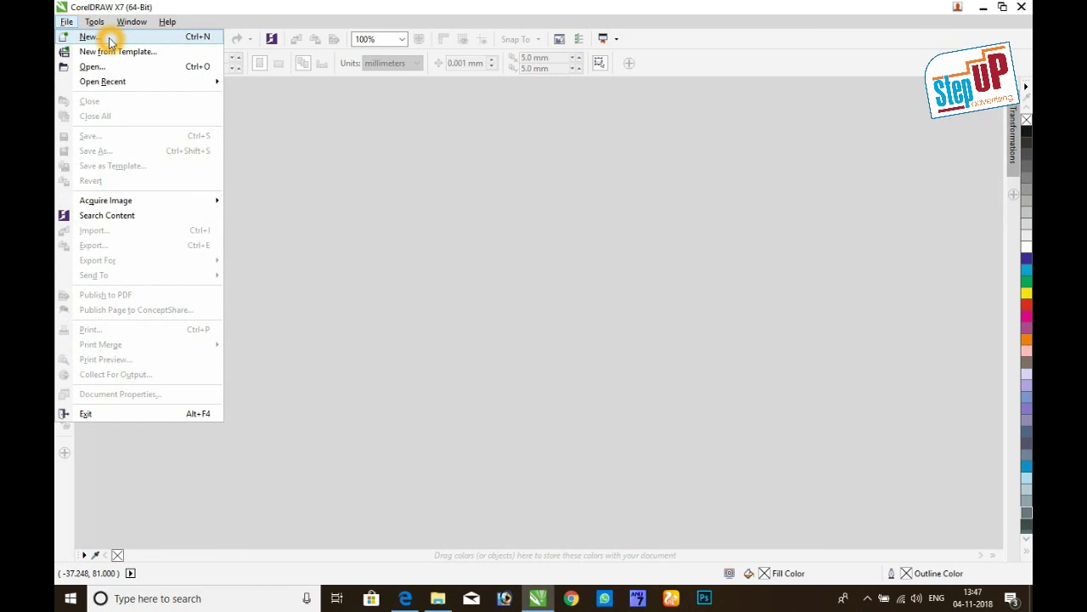
pyautogui.click(109, 38)
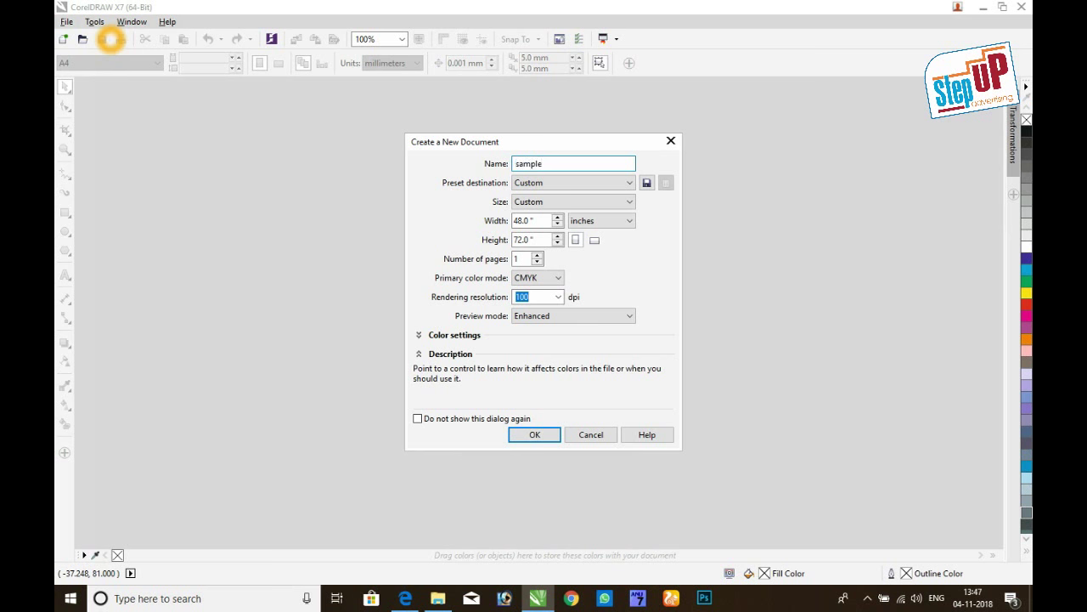
# - Create the document at A4 size, CMYK, 100 dpi resolution and Enhanced preview
pyautogui.click(549, 206)
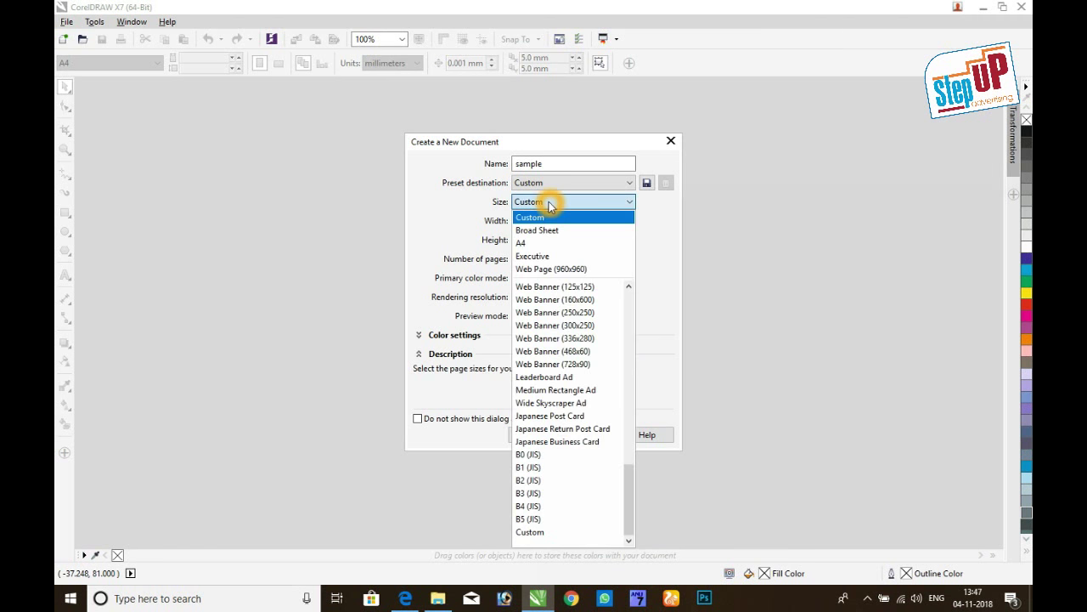
pyautogui.click(528, 240)
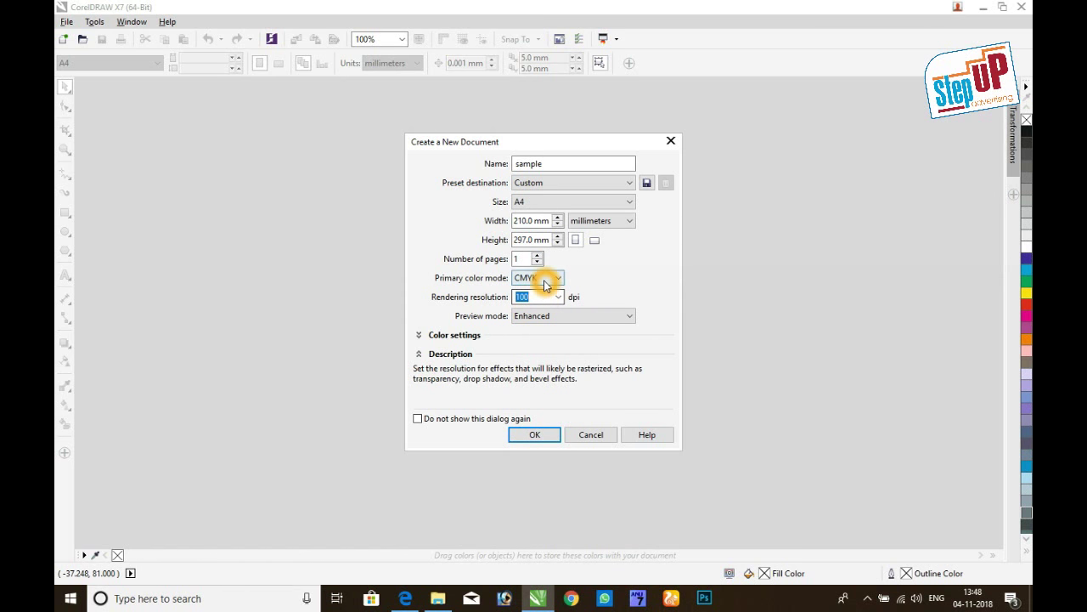
pyautogui.click(545, 280)
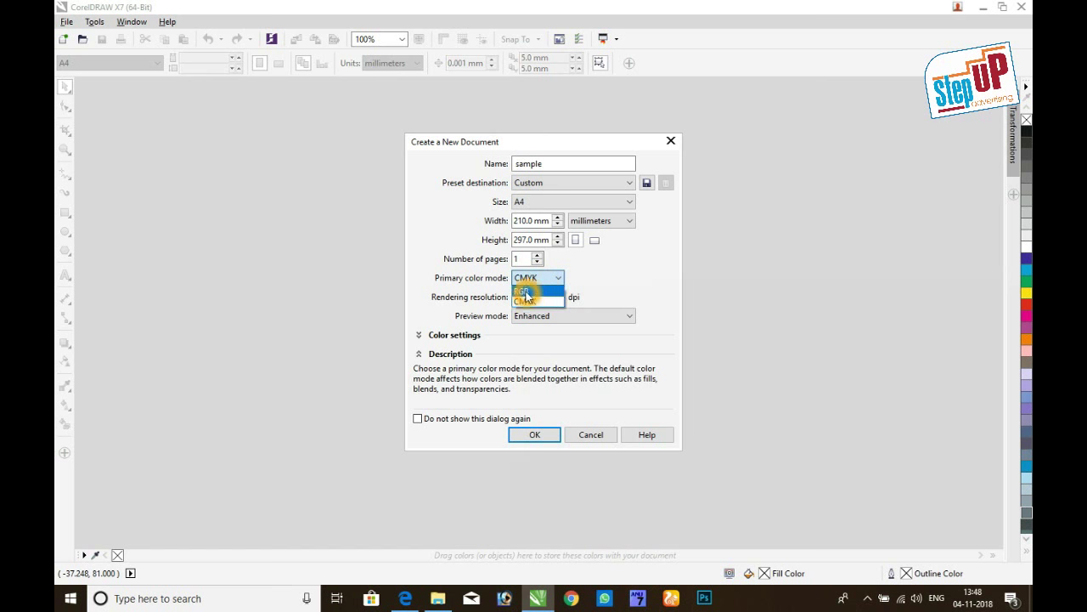
pyautogui.click(530, 302)
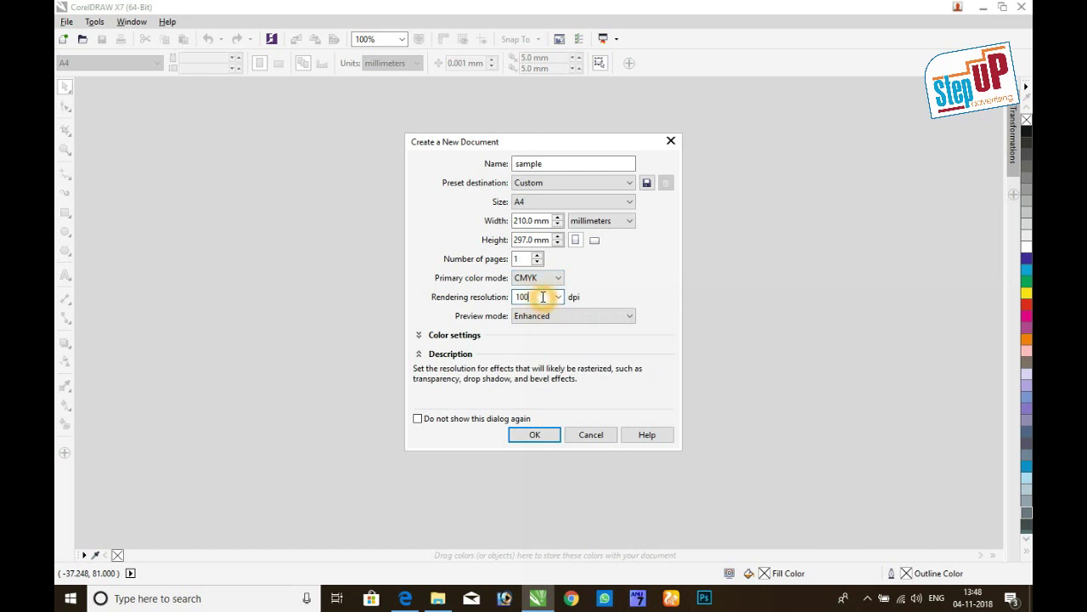
pyautogui.moveTo(535, 298); pyautogui.dragTo(510, 296)
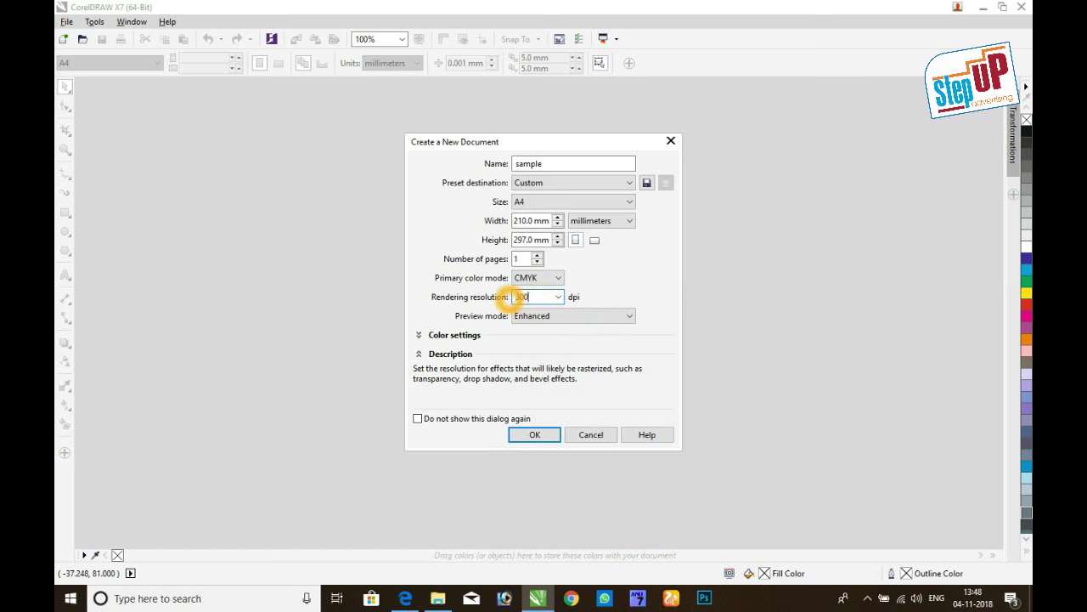
pyautogui.click(542, 281)
pyautogui.click(543, 302)
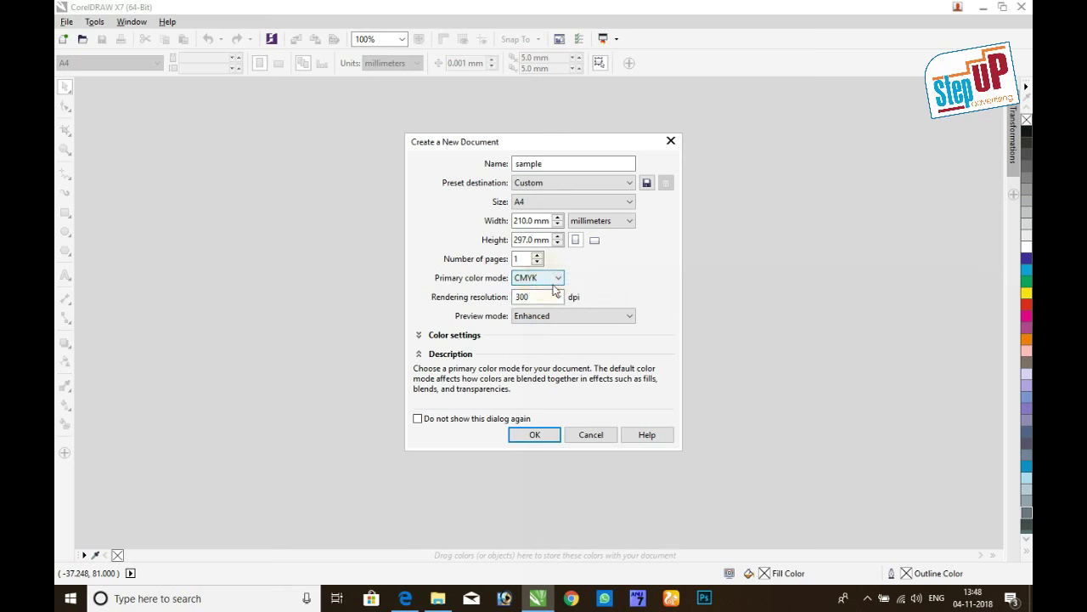
pyautogui.doubleClick(541, 297)
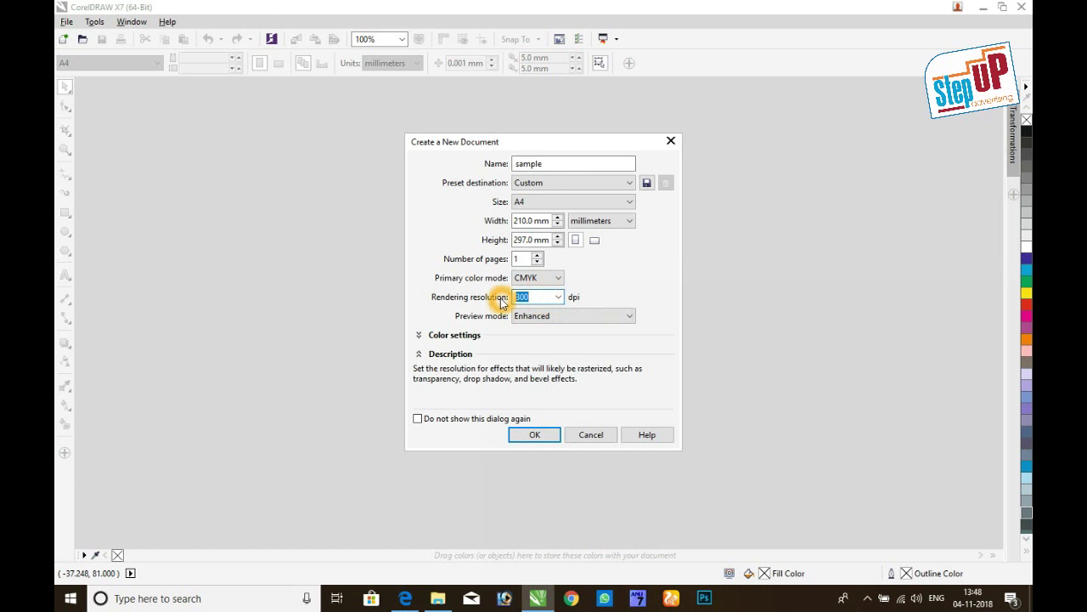
pyautogui.write('100')
pyautogui.click(525, 318)
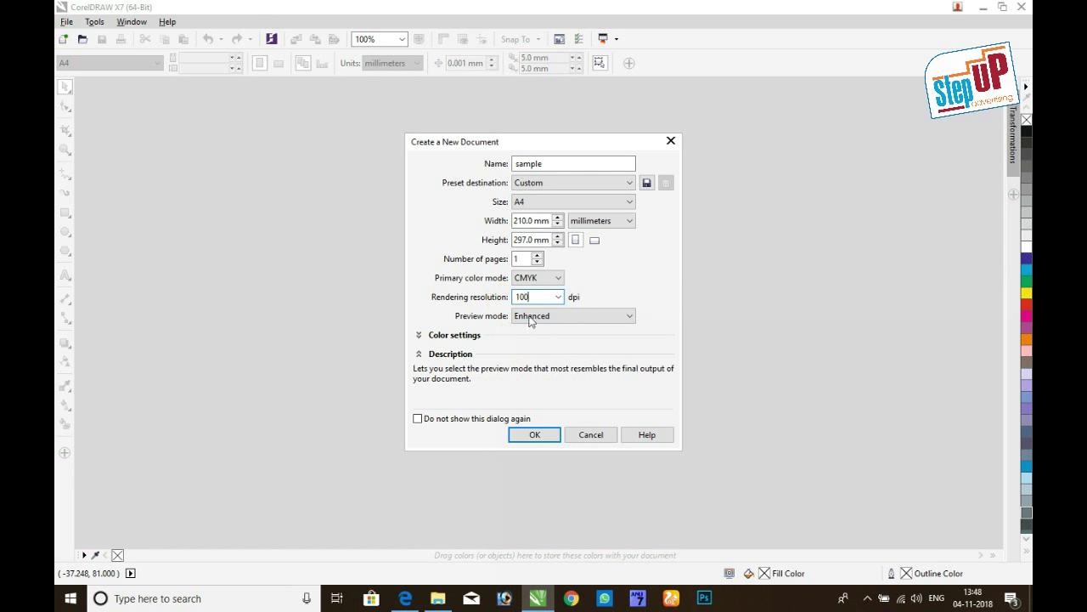
pyautogui.click(527, 318)
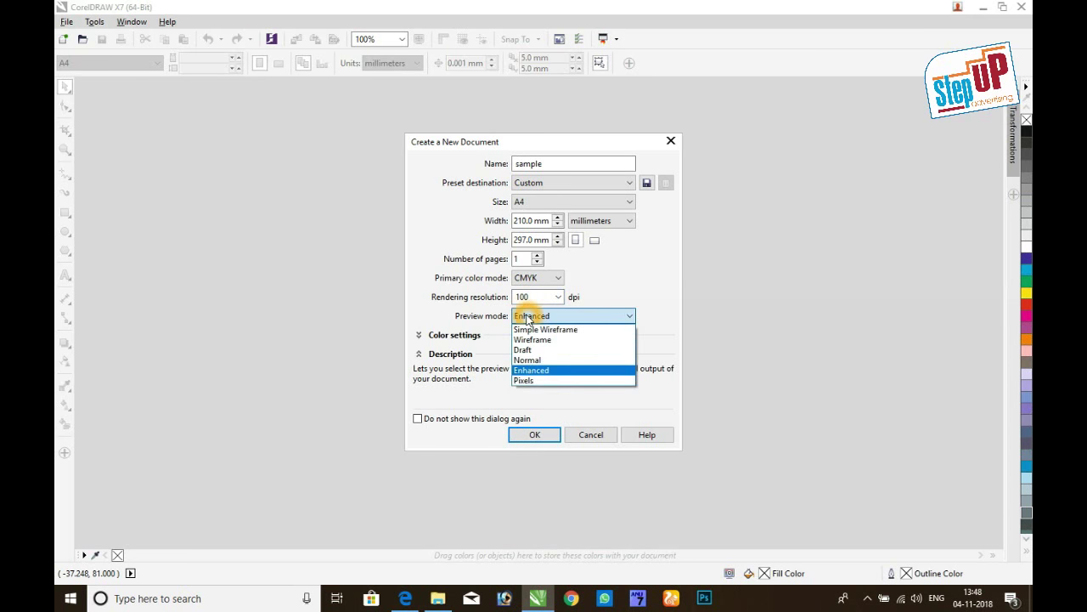
pyautogui.click(527, 318)
pyautogui.click(523, 435)
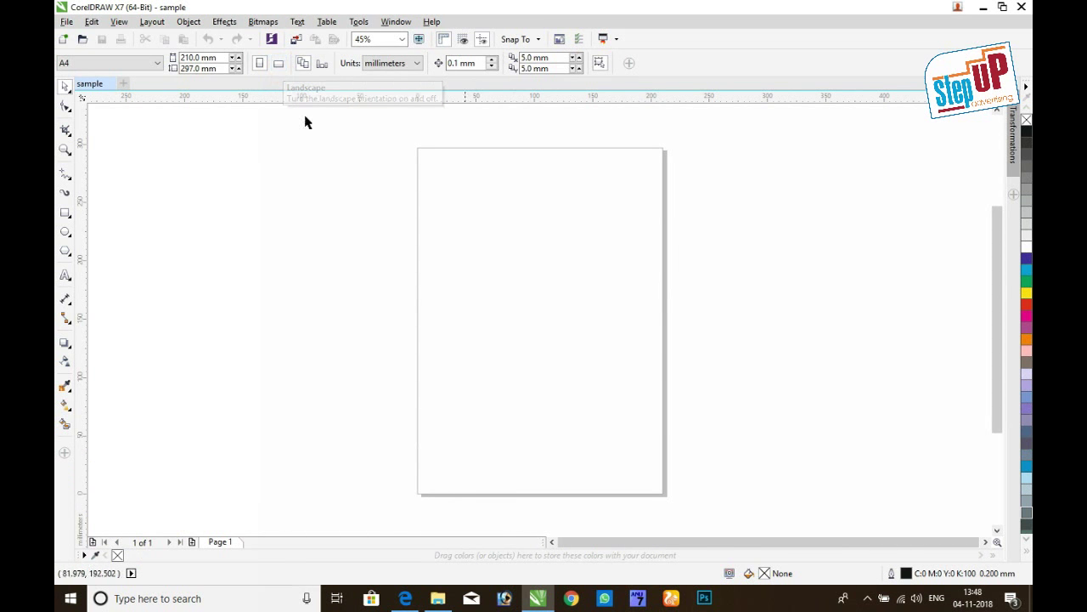
# - Toggle the page orientation and settle on landscape at 297 × 210 mm
pyautogui.click(277, 65)
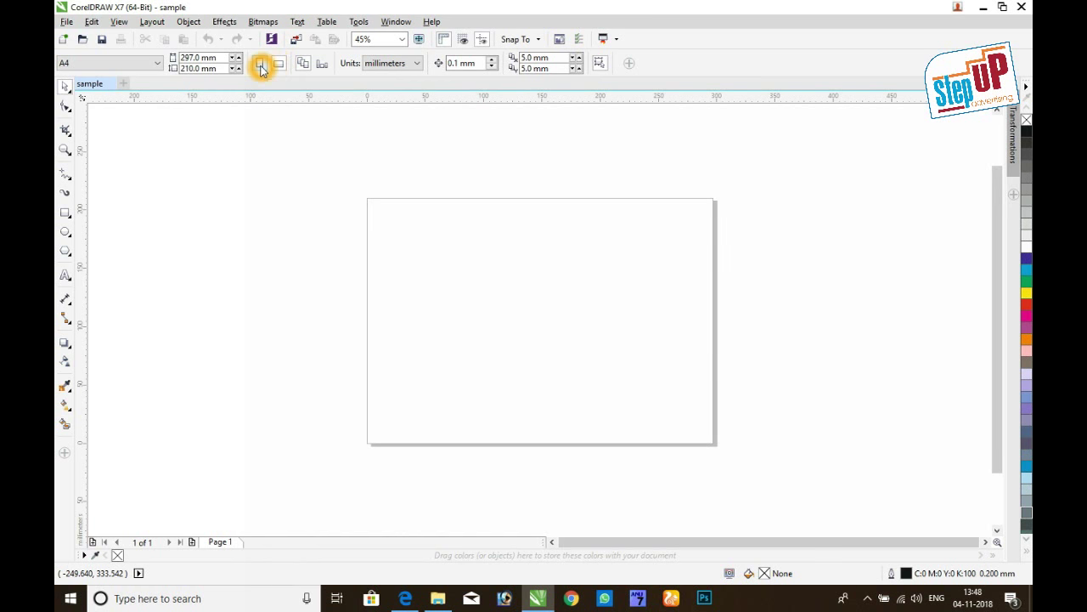
pyautogui.click(261, 64)
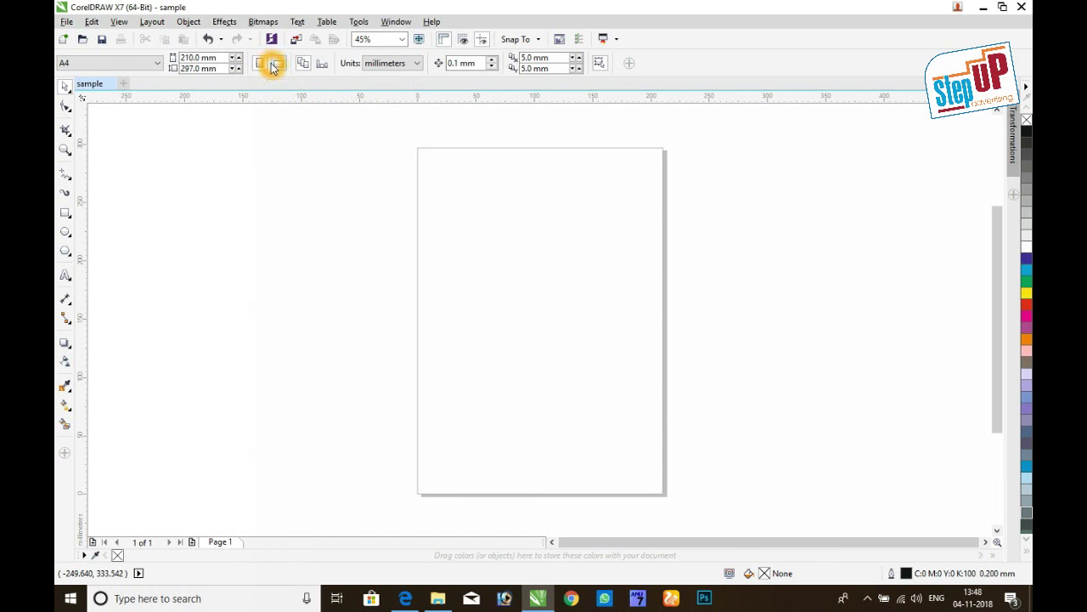
pyautogui.click(202, 72)
pyautogui.click(413, 151)
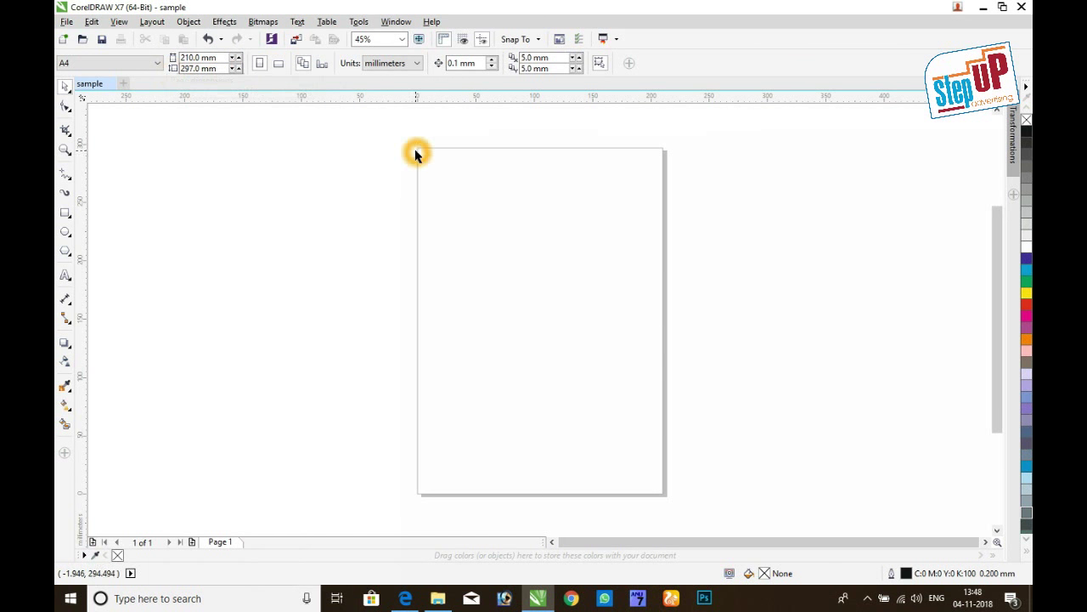
pyautogui.click(279, 67)
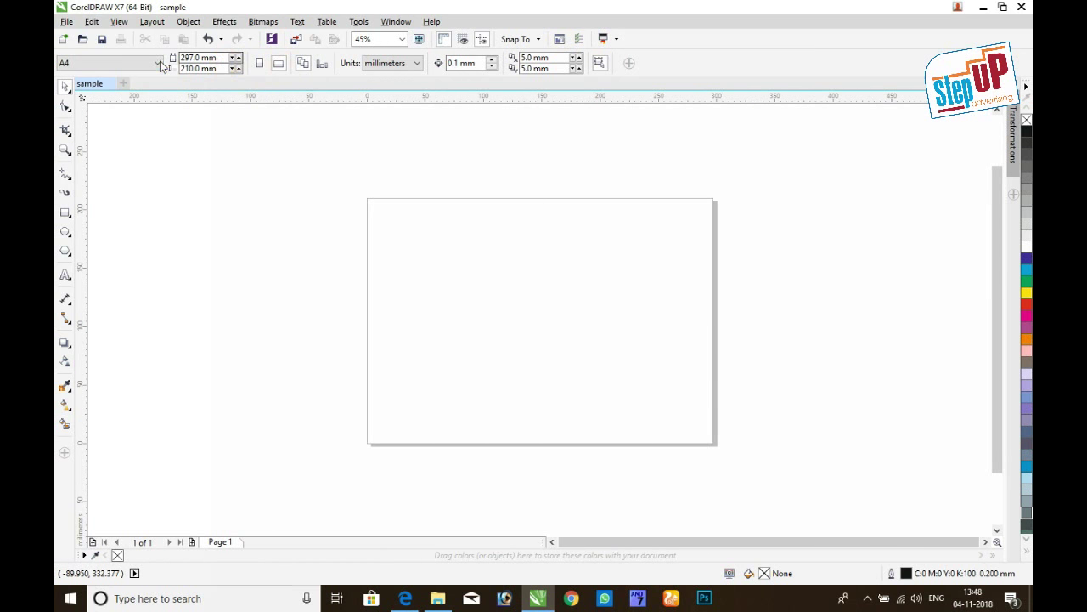
pyautogui.click(357, 200)
pyautogui.click(719, 194)
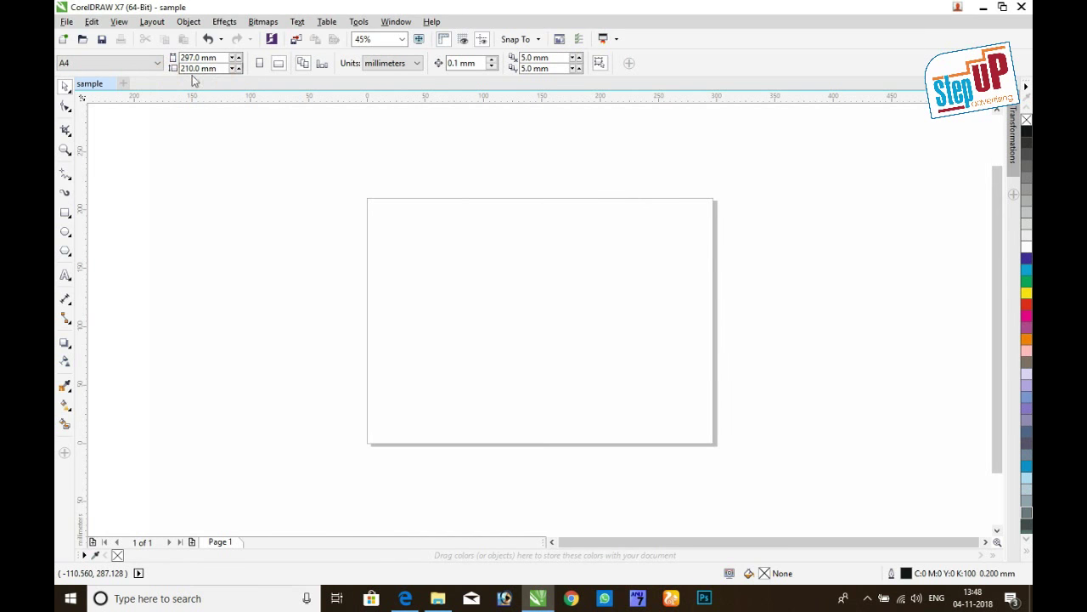
pyautogui.click(360, 439)
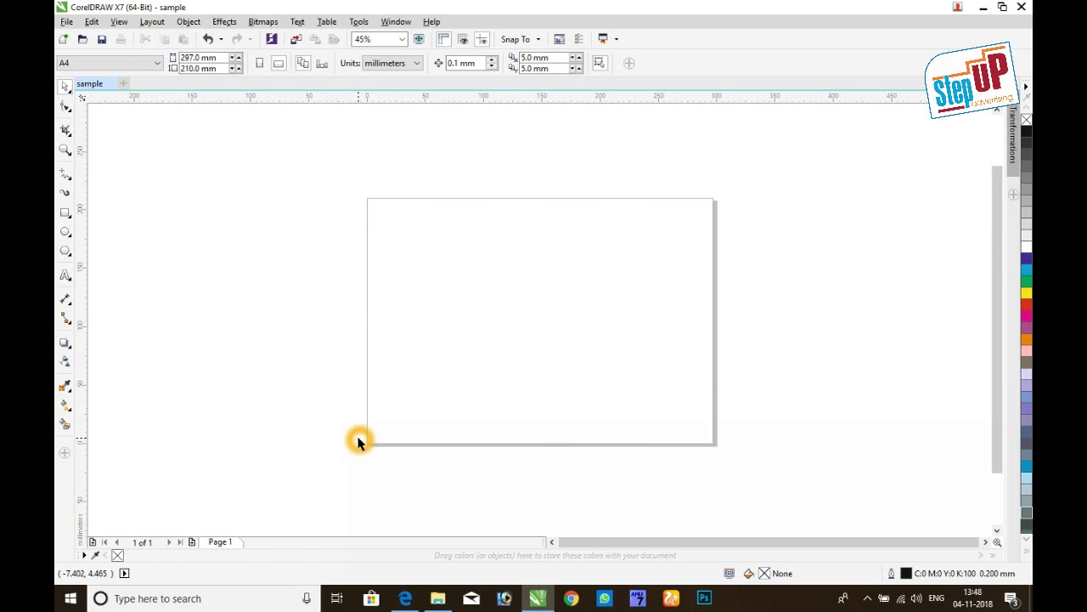
pyautogui.click(260, 63)
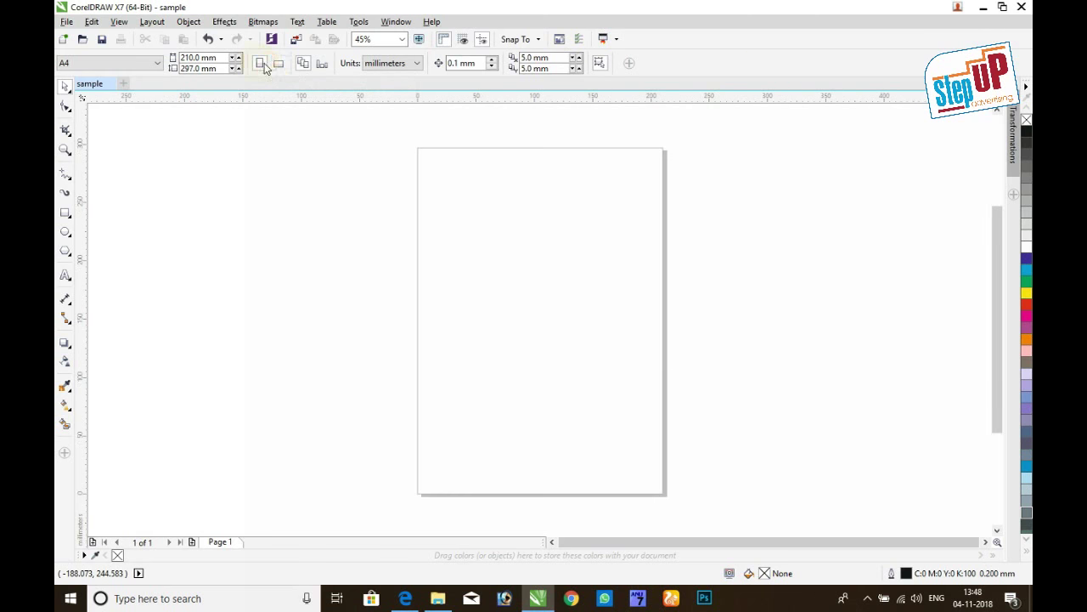
pyautogui.click(278, 66)
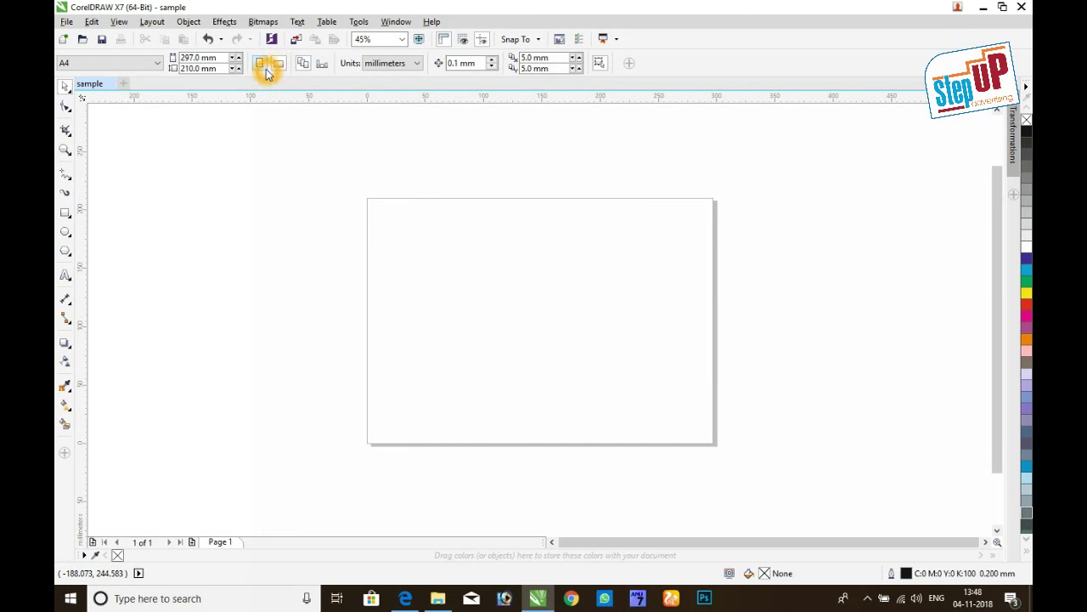
pyautogui.click(243, 279)
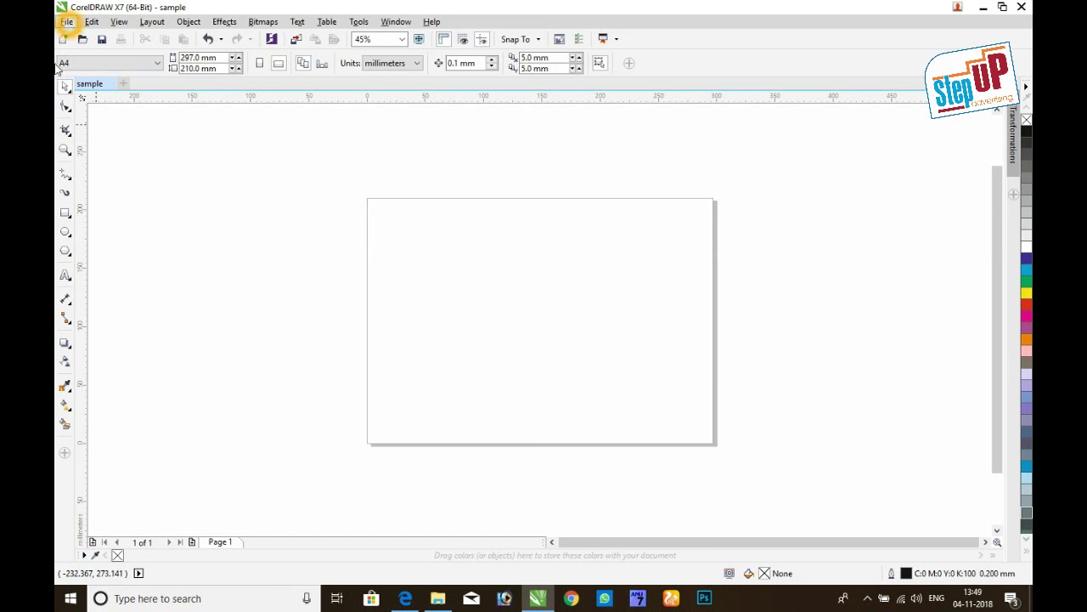
# - Switch the document's measurement units to inches
pyautogui.click(473, 271)
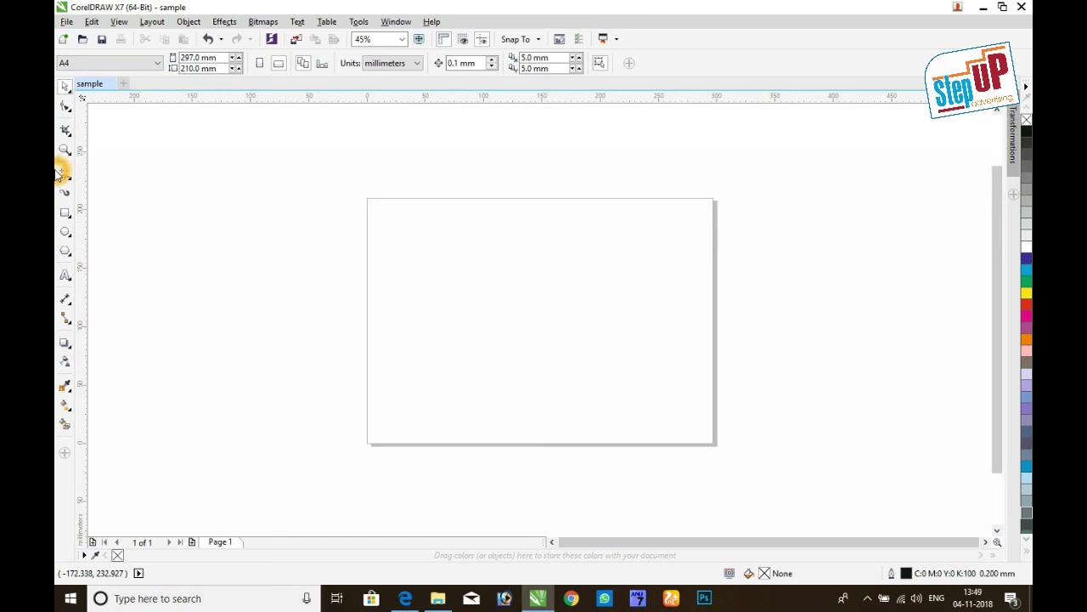
pyautogui.click(217, 239)
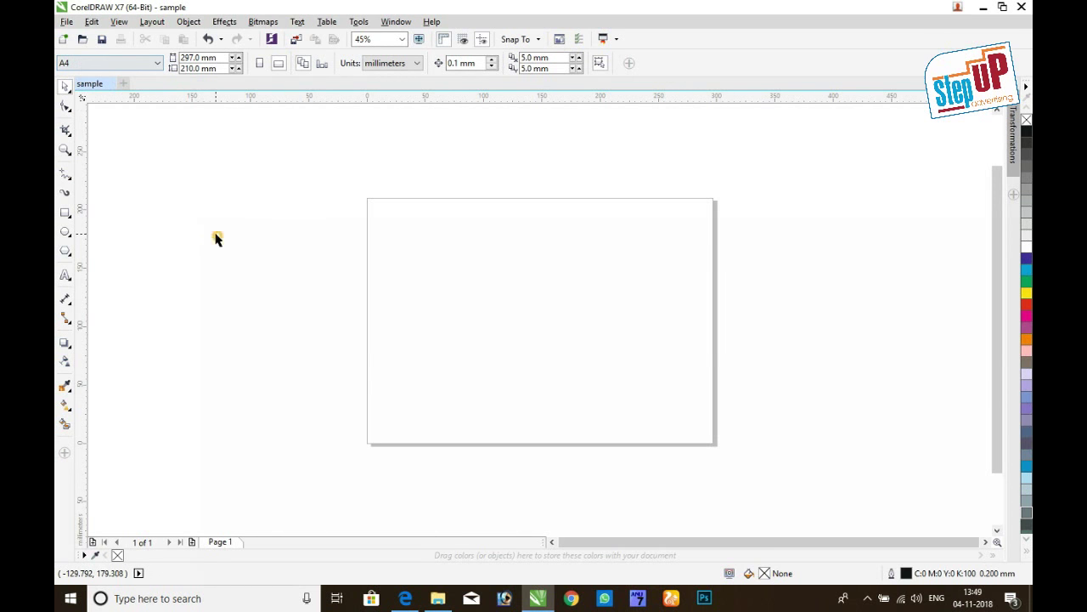
pyautogui.click(391, 62)
pyautogui.click(384, 81)
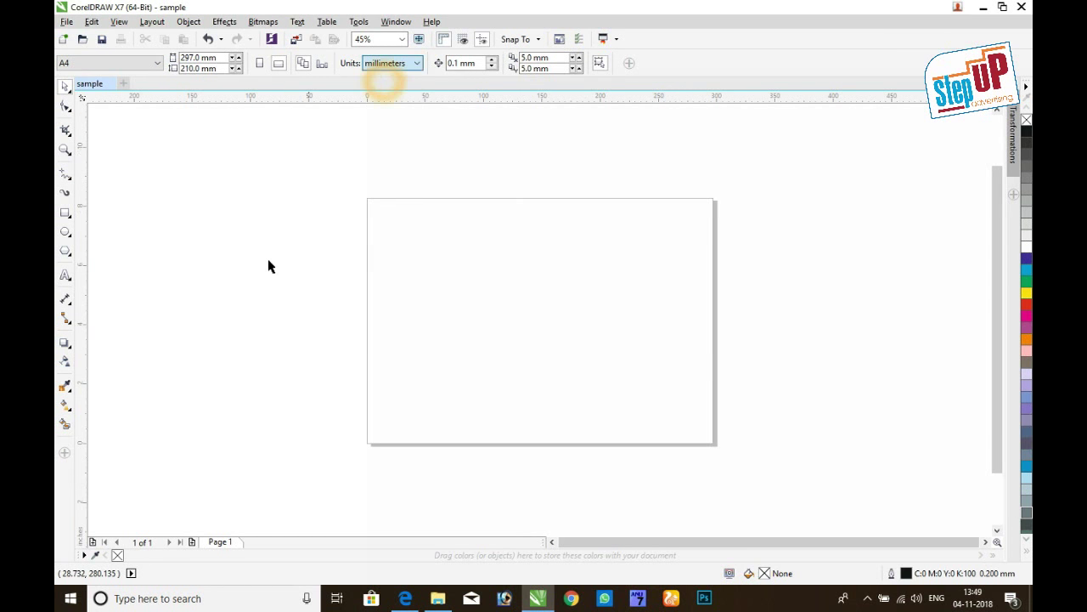
pyautogui.click(214, 62)
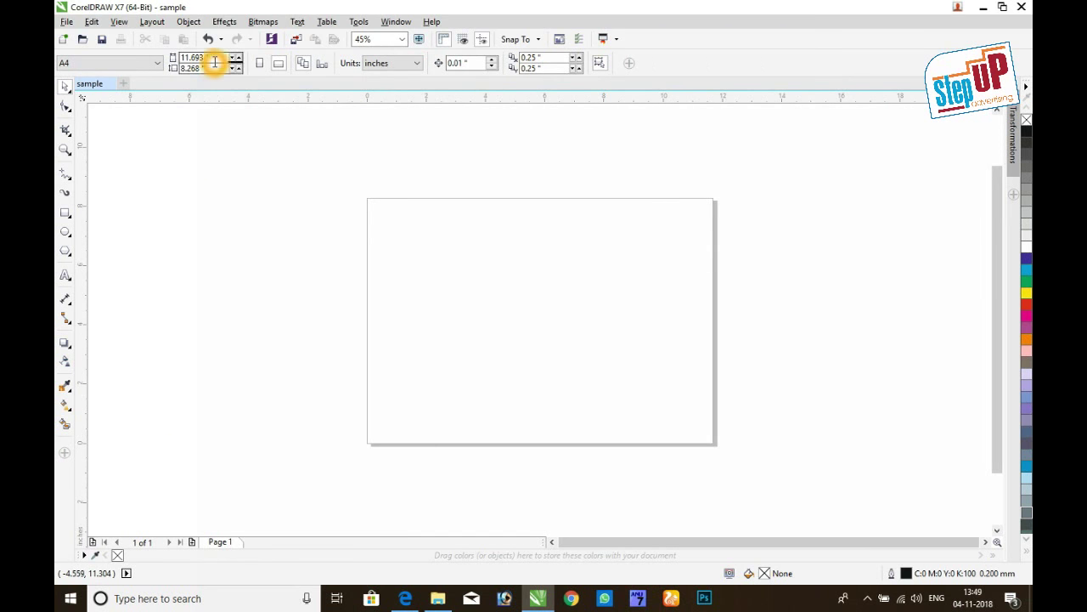
# - Resize the page to 18 × 12 inches and show the Window > Dockers list
pyautogui.click(215, 62)
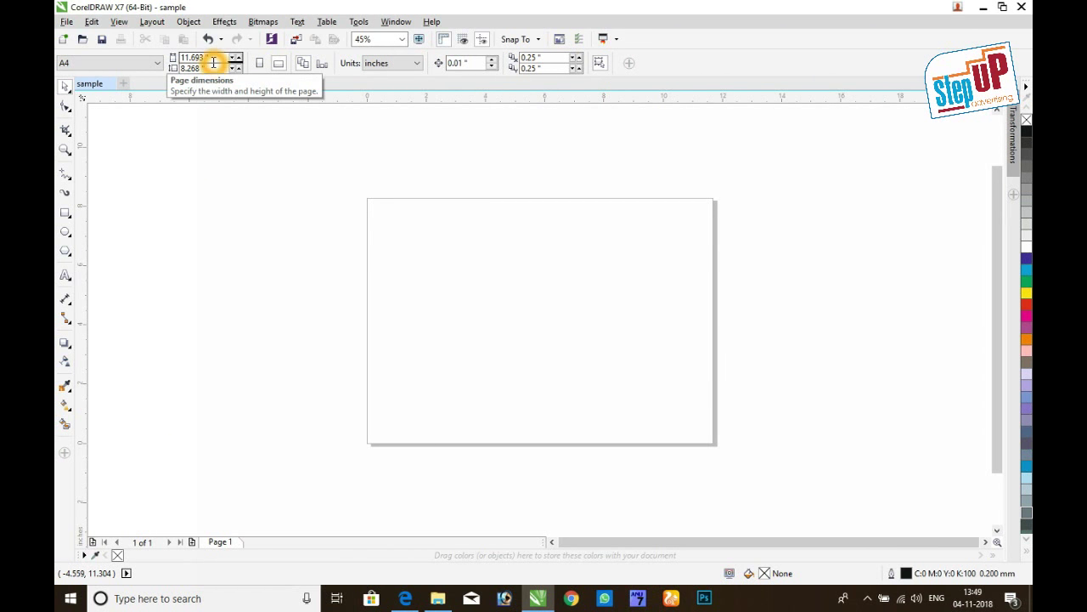
pyautogui.doubleClick(214, 62)
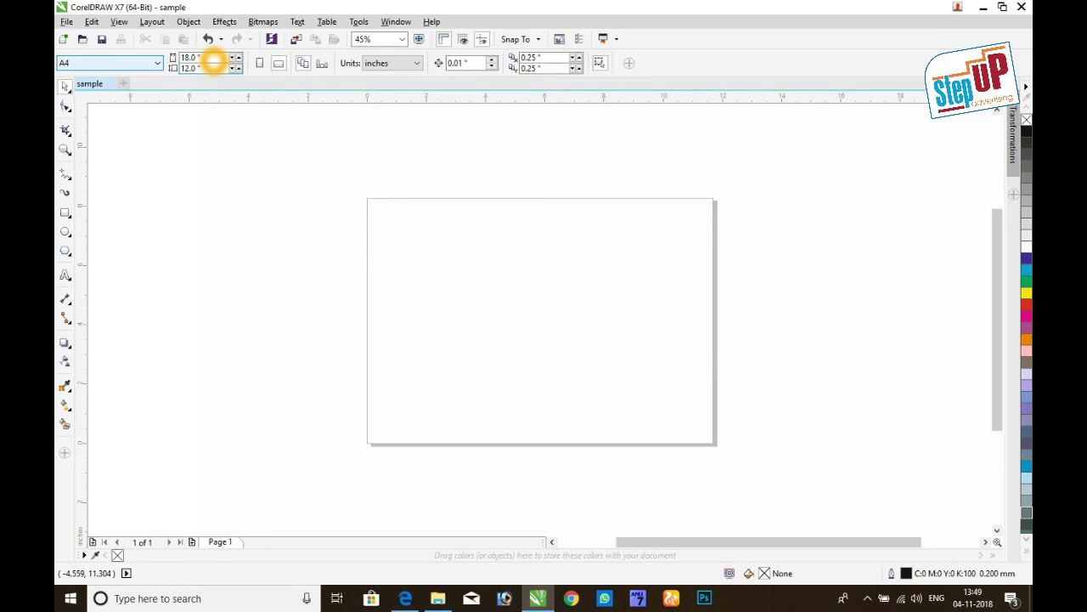
pyautogui.press('Return')
pyautogui.click(396, 21)
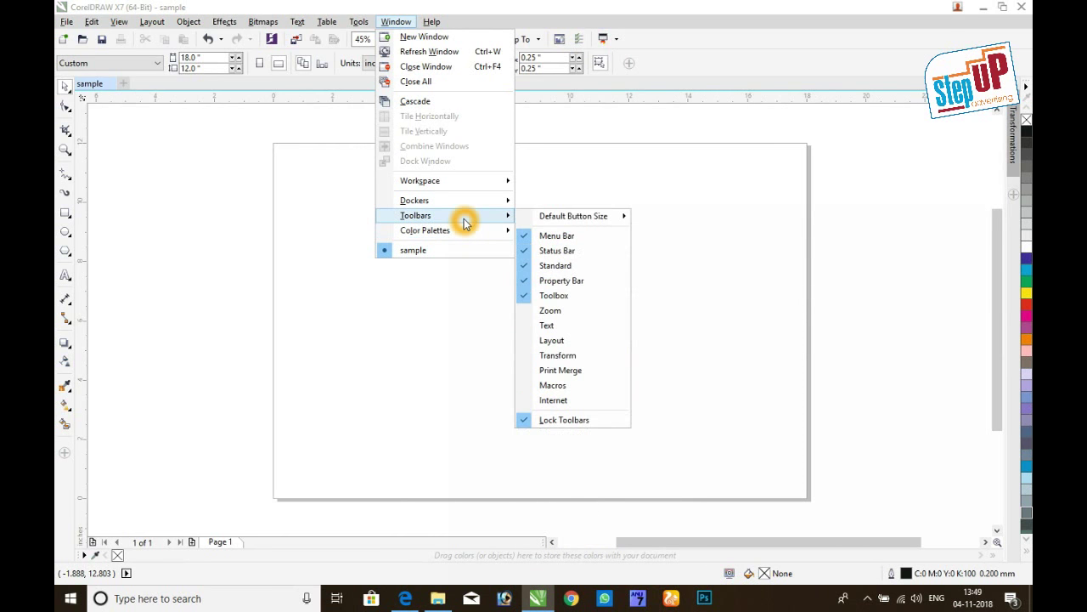
pyautogui.moveTo(433, 201)
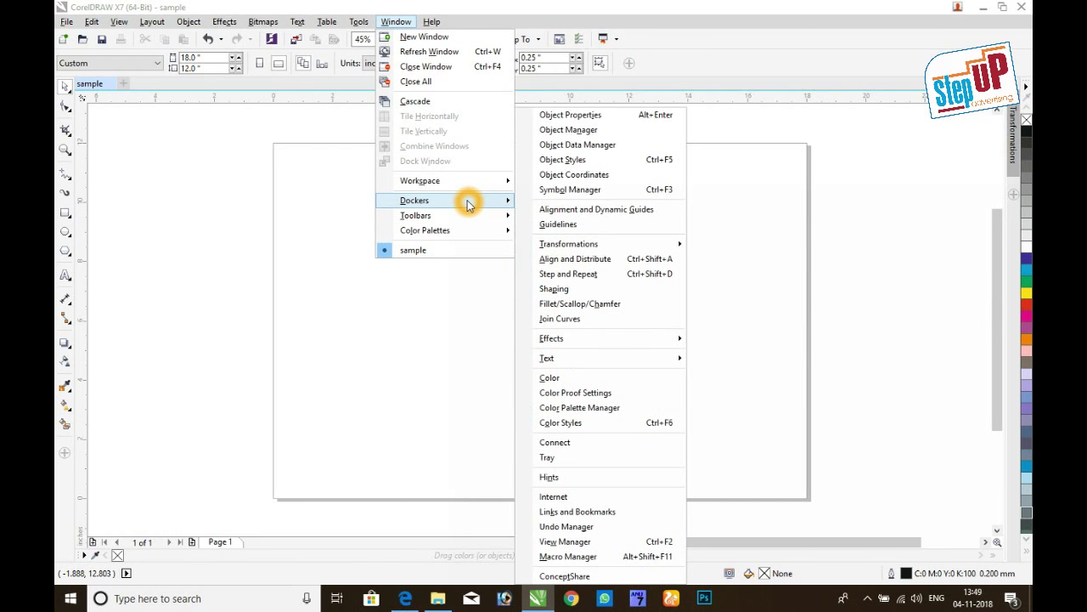
pyautogui.click(238, 187)
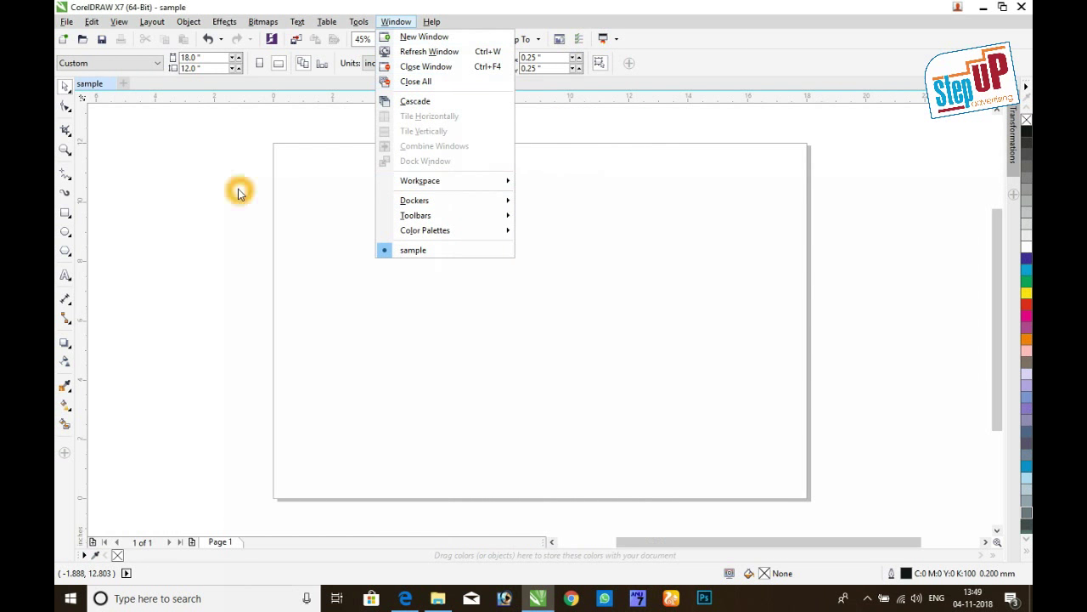
pyautogui.doubleClick(65, 213)
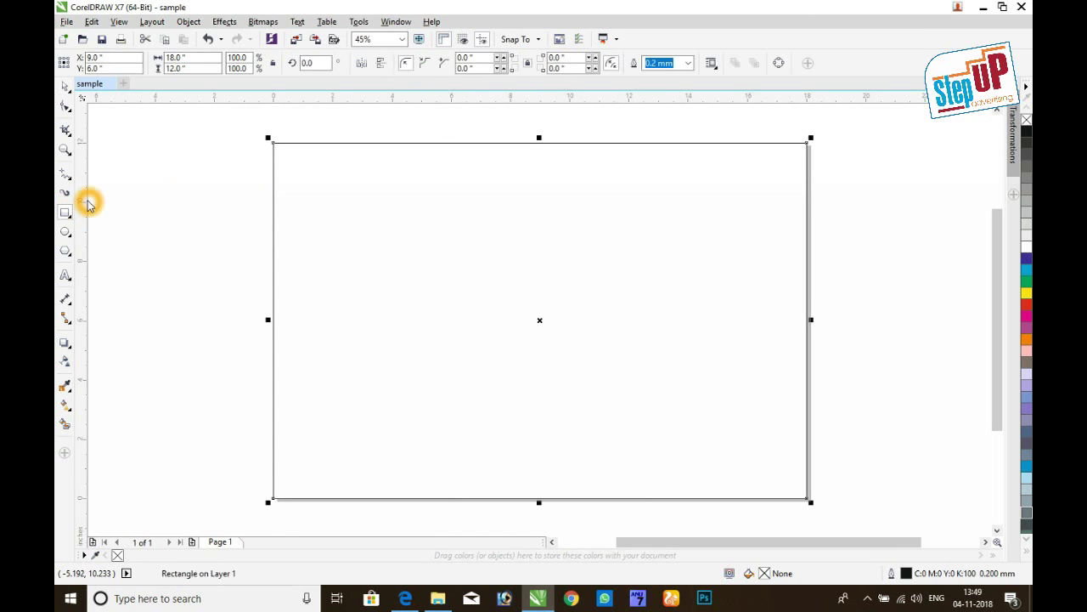
pyautogui.hotkey('ctrl', 'z')
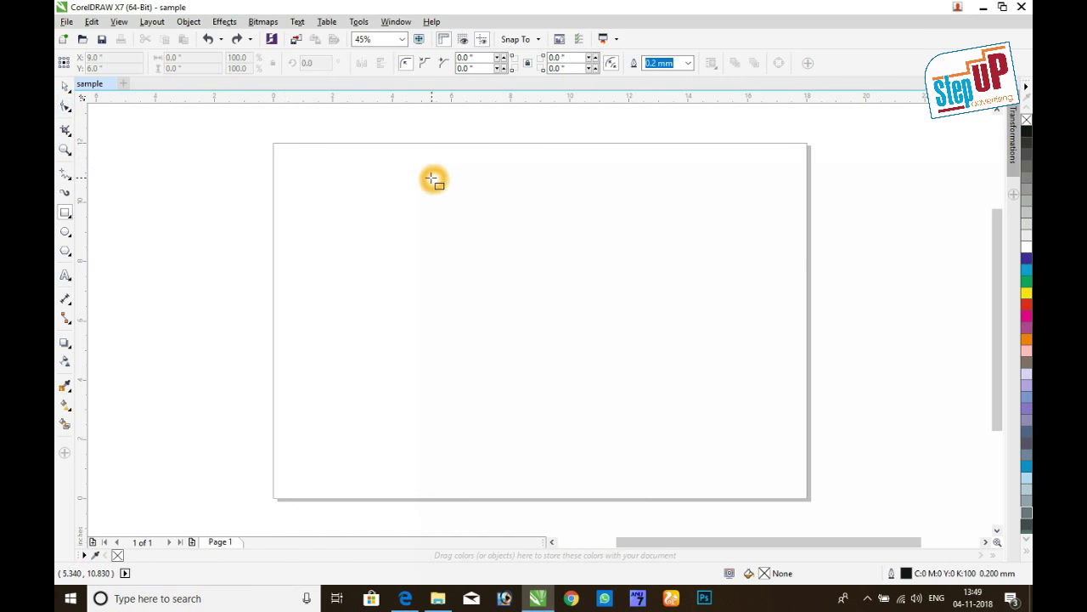
pyautogui.click(66, 91)
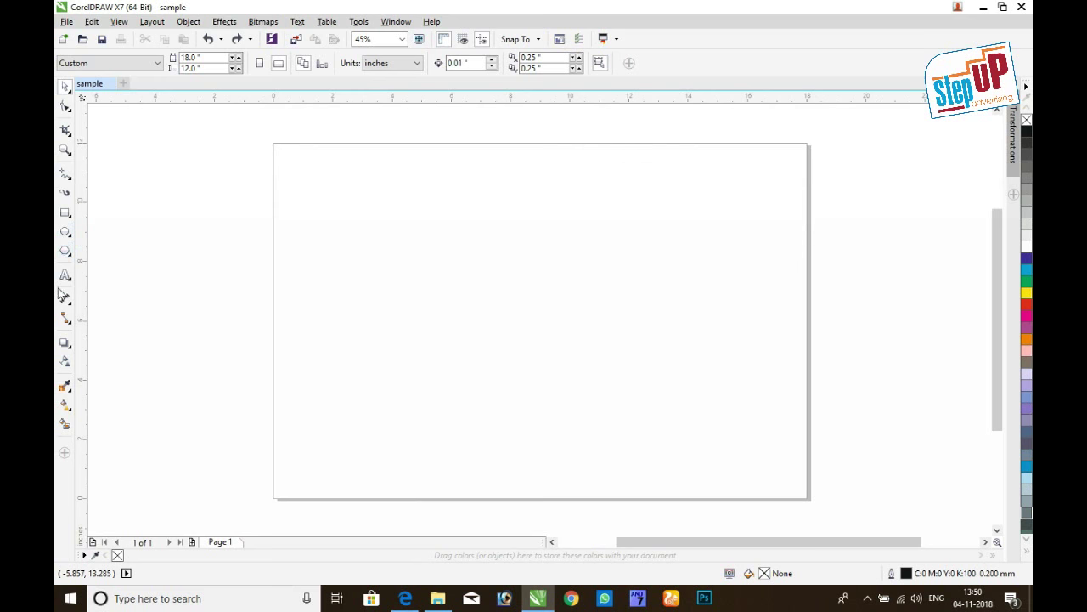
# - Draw an 18.035 × 12 inch rectangle from the page's top-left to bottom-right corner
pyautogui.click(70, 428)
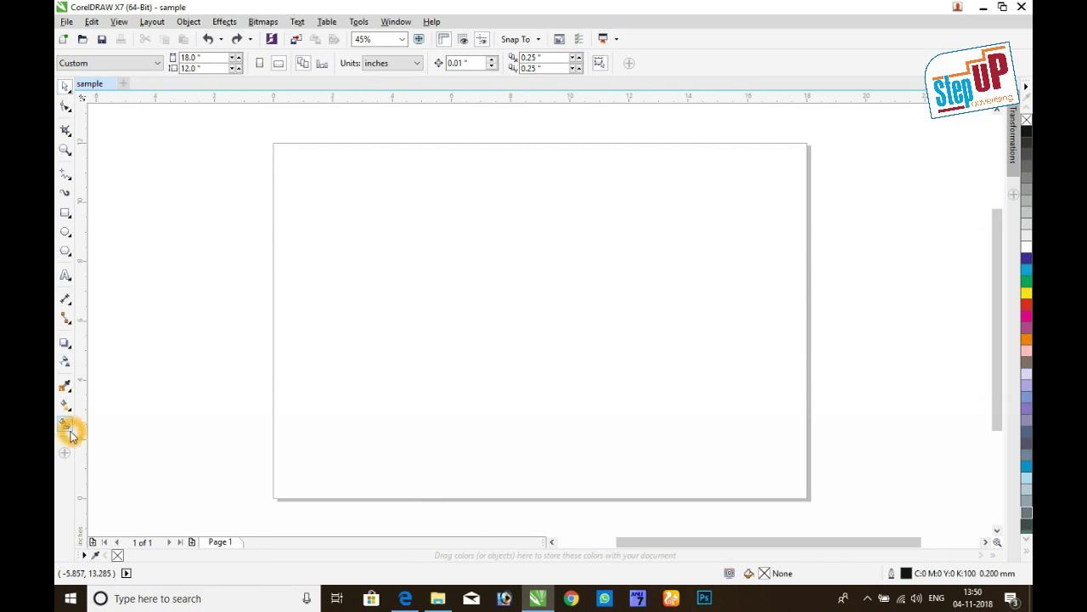
pyautogui.click(66, 403)
pyautogui.click(69, 369)
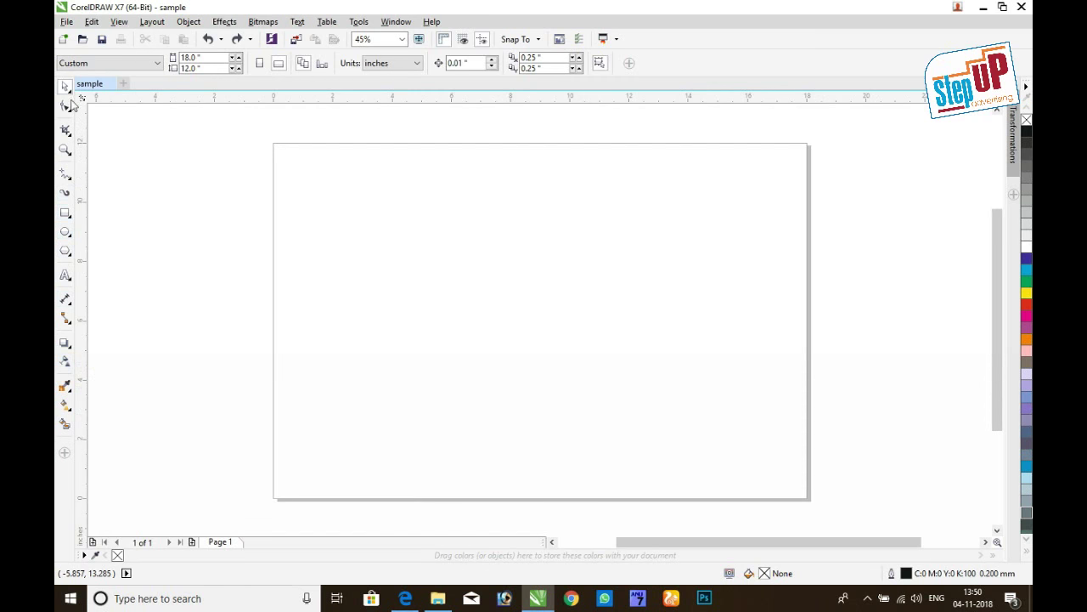
pyautogui.click(66, 214)
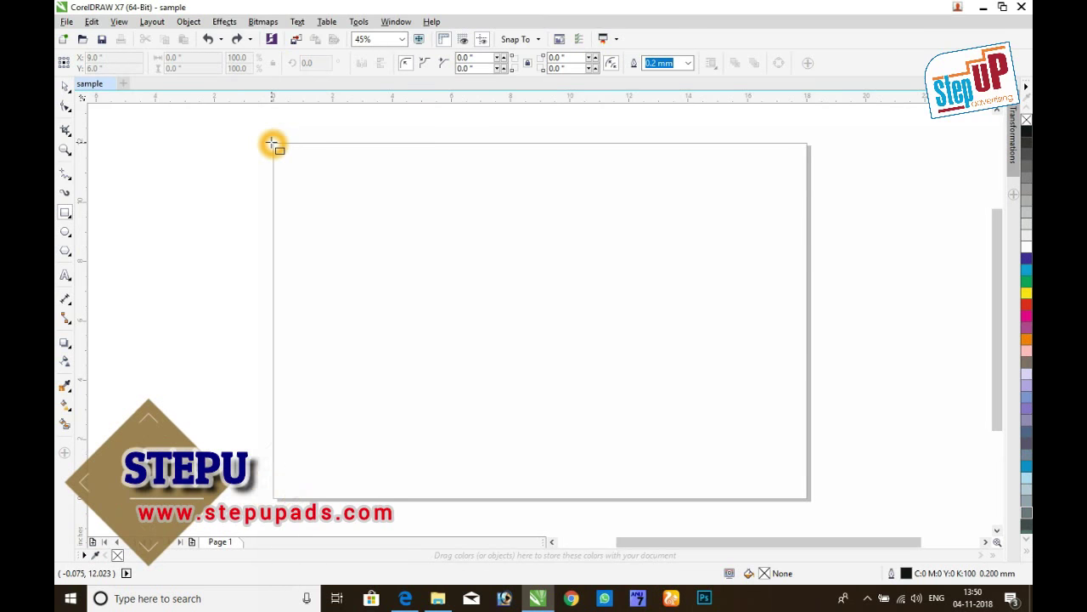
pyautogui.moveTo(272, 143)
pyautogui.mouseDown()
pyautogui.moveTo(821, 493)
pyautogui.moveTo(807, 499)
pyautogui.mouseUp()
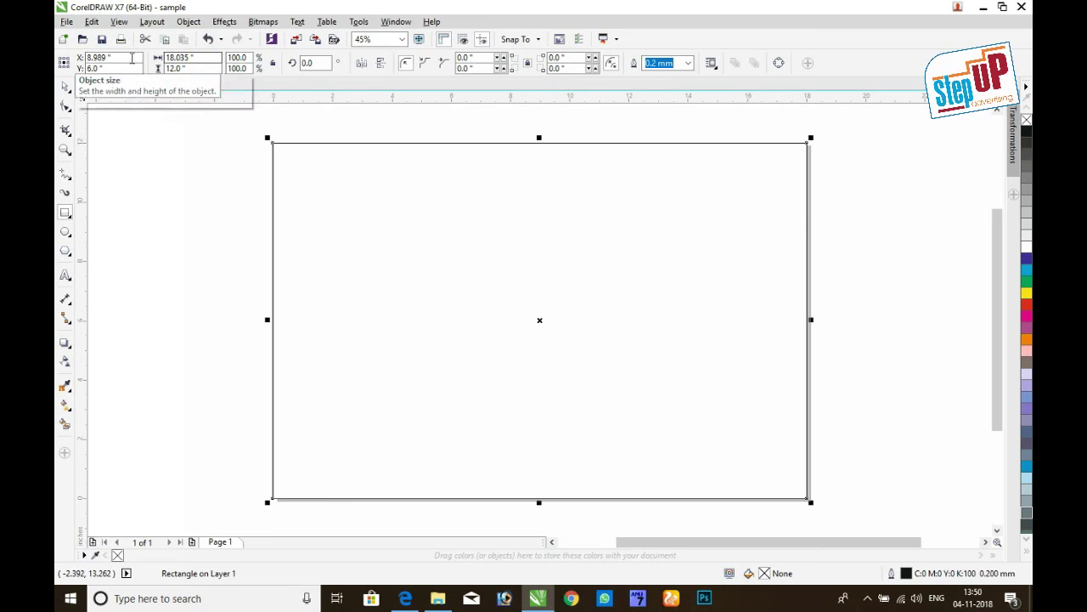
pyautogui.click(170, 58)
# - Add a rectangle exactly matching the 18 × 12 inch page, positioned at 9.0, 6.0
pyautogui.click(258, 220)
pyautogui.click(190, 284)
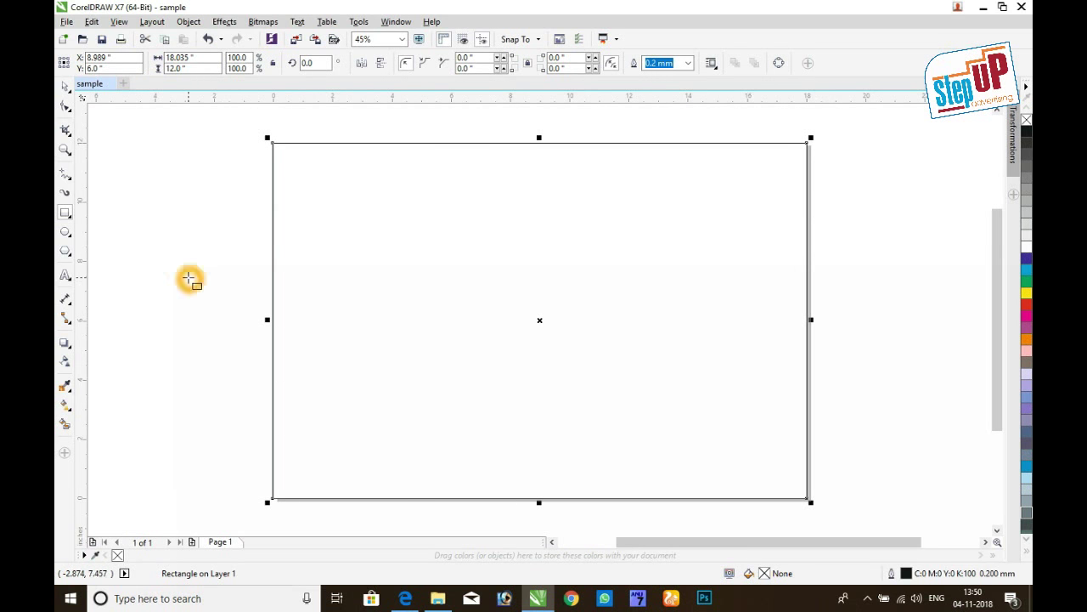
pyautogui.click(348, 271)
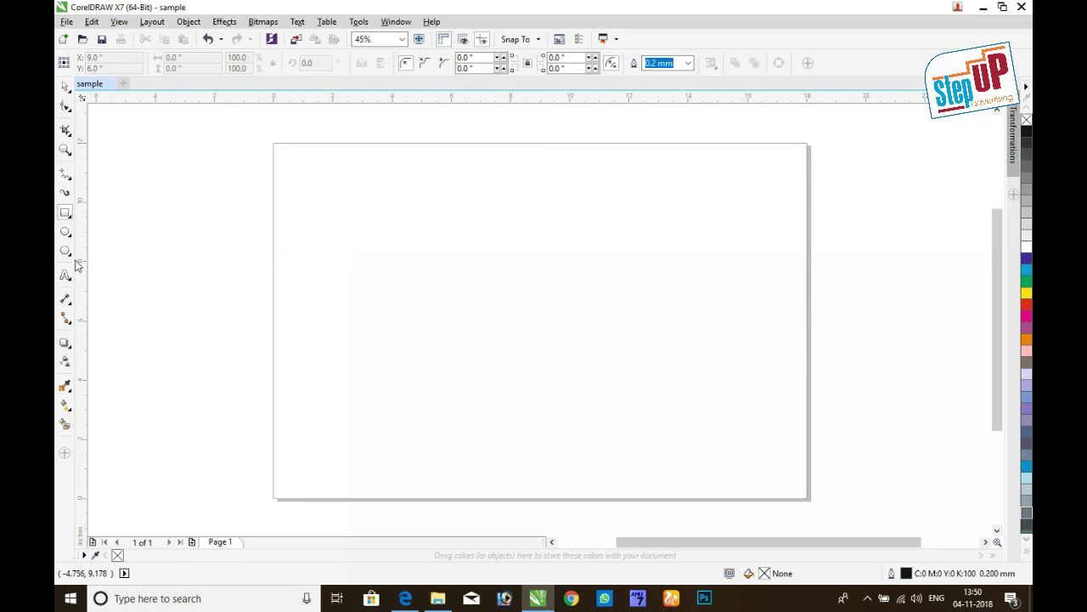
pyautogui.doubleClick(65, 214)
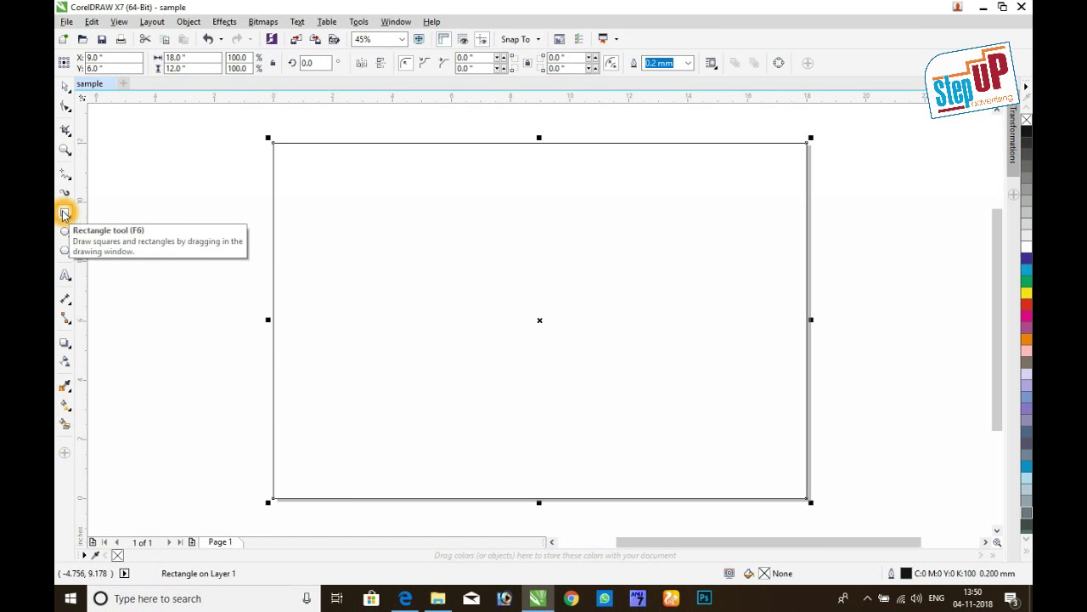
# - Dismiss the Ellipse settings and select the page-sized rectangle with the Pick tool
pyautogui.click(66, 234)
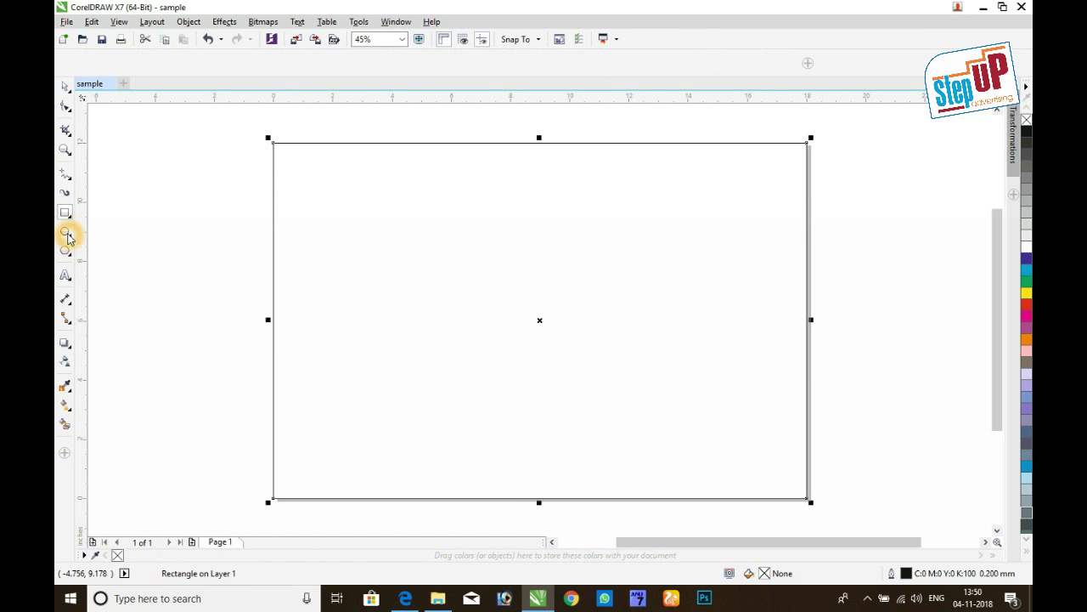
pyautogui.click(73, 268)
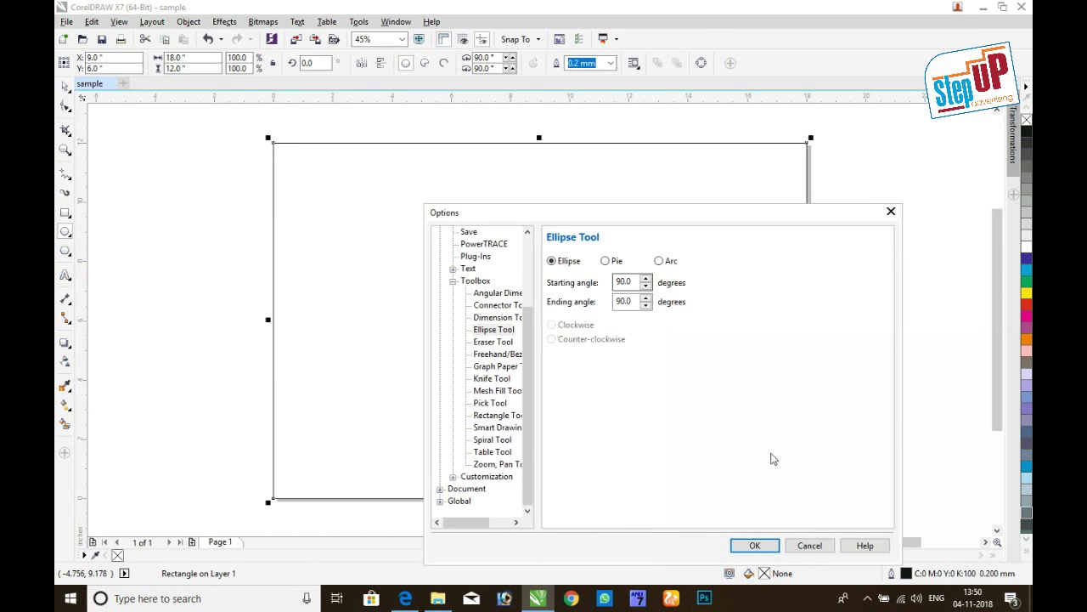
pyautogui.click(809, 546)
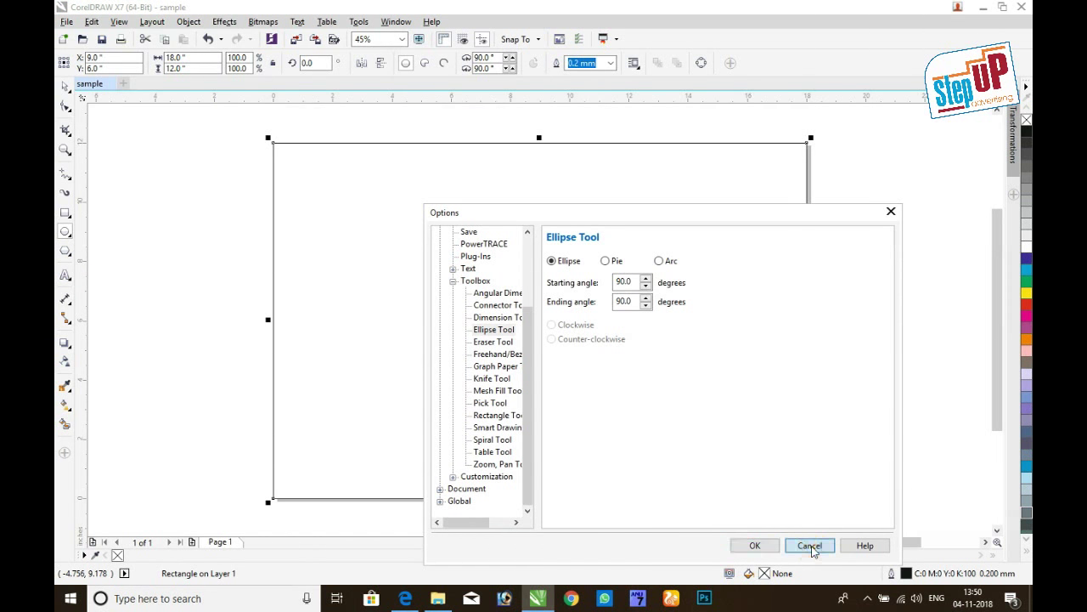
pyautogui.click(66, 213)
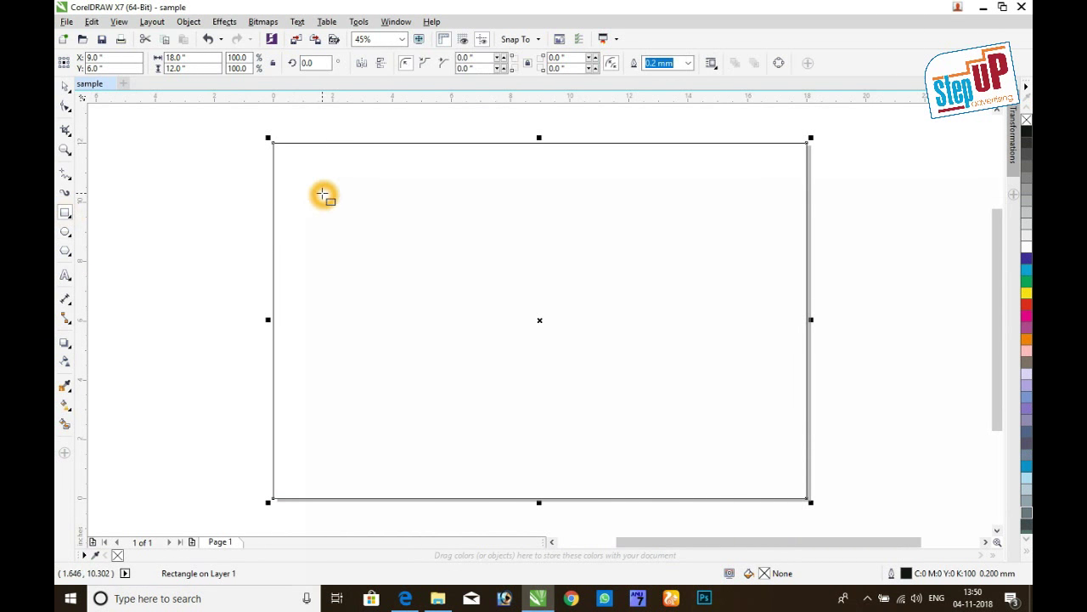
pyautogui.click(64, 87)
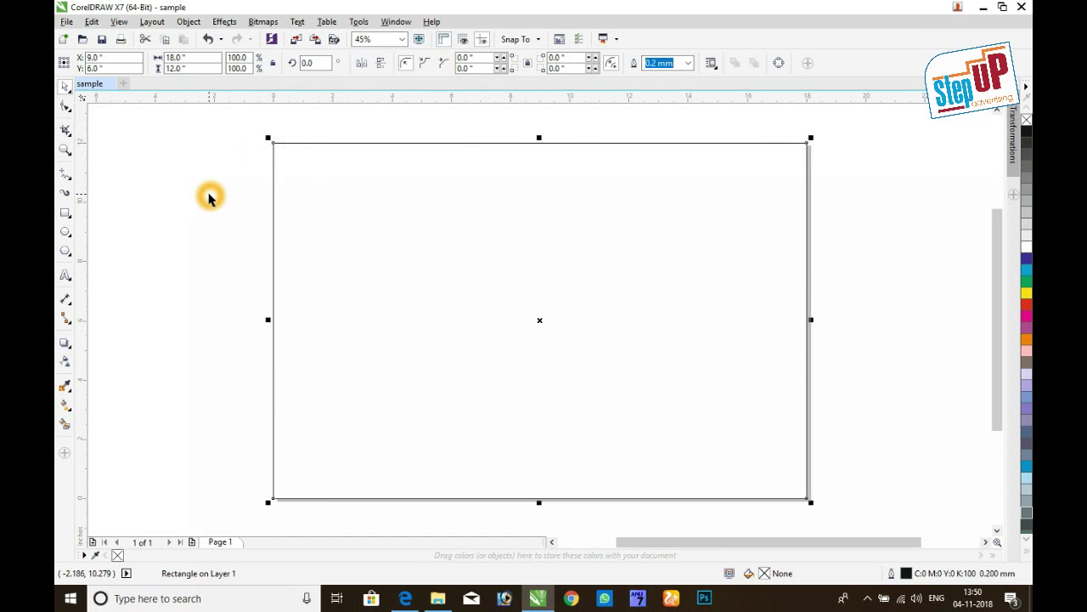
pyautogui.click(318, 206)
# - Try the Shape tool on the rectangle's corner, then reselect the rectangle
pyautogui.click(67, 107)
pyautogui.click(274, 146)
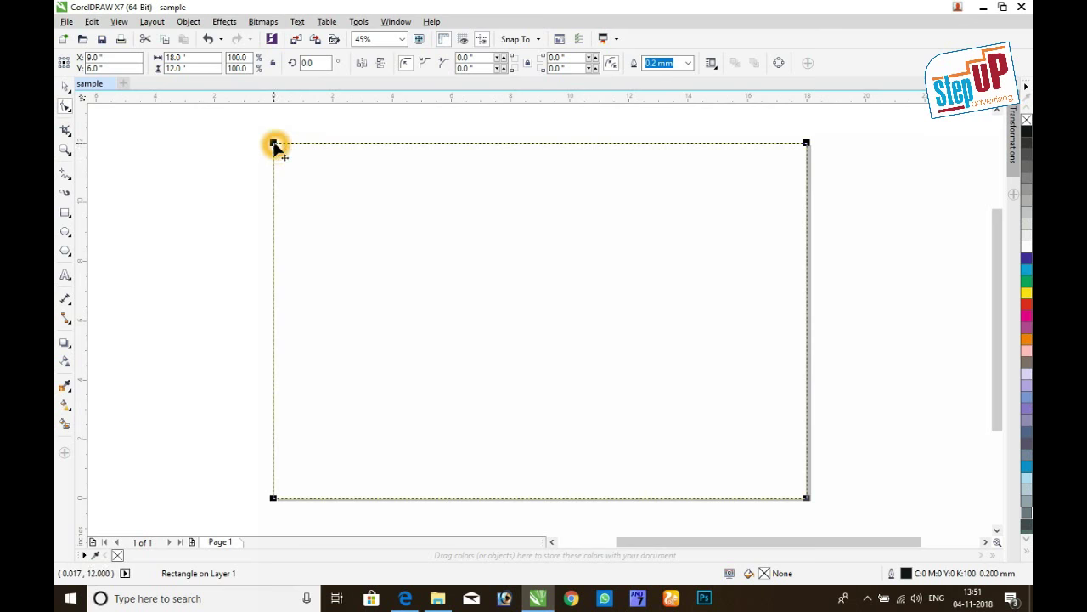
pyautogui.click(65, 86)
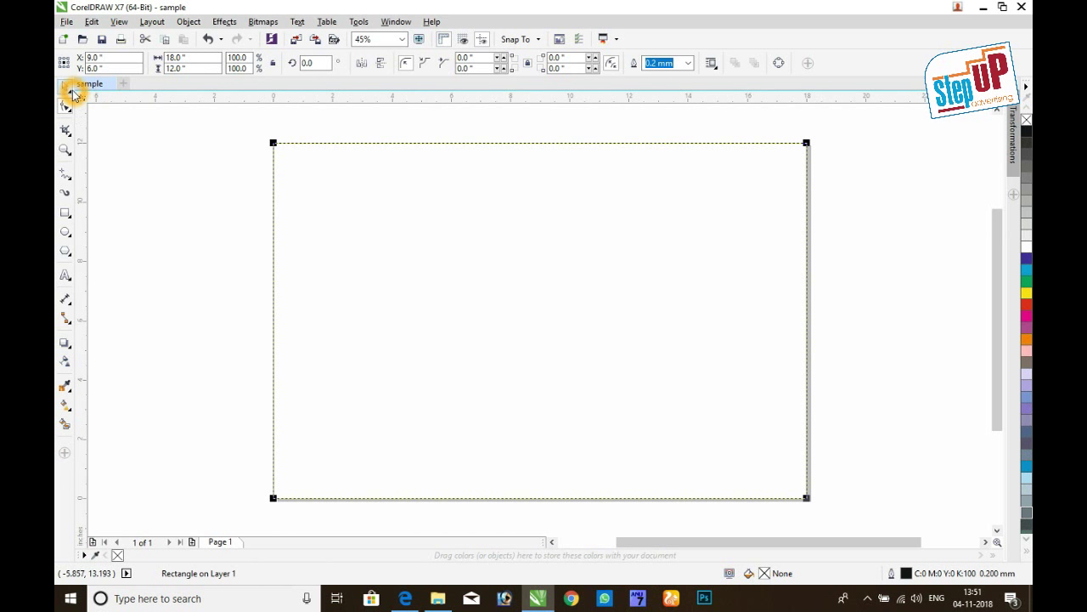
pyautogui.click(233, 200)
pyautogui.click(321, 213)
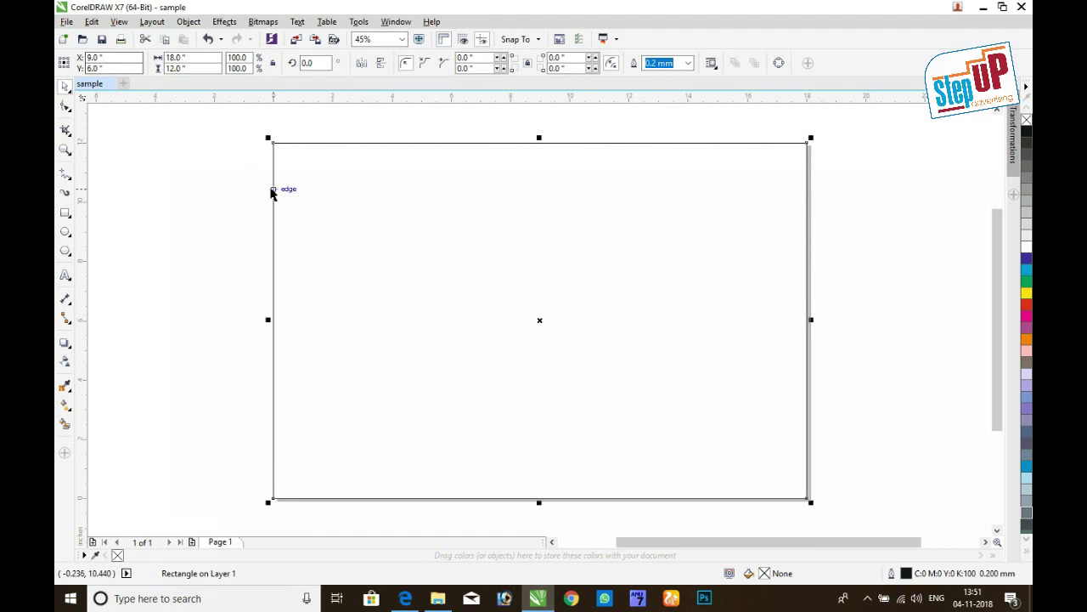
pyautogui.click(141, 208)
pyautogui.click(285, 223)
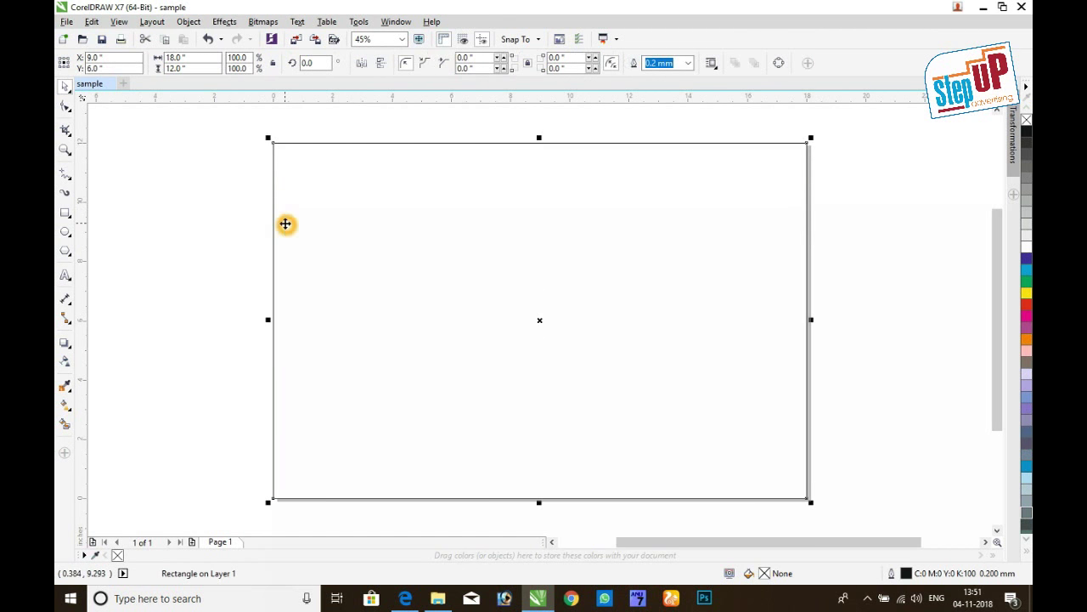
pyautogui.moveTo(402, 242)
pyautogui.mouseDown()
pyautogui.moveTo(239, 258)
pyautogui.moveTo(505, 269)
pyautogui.mouseUp()
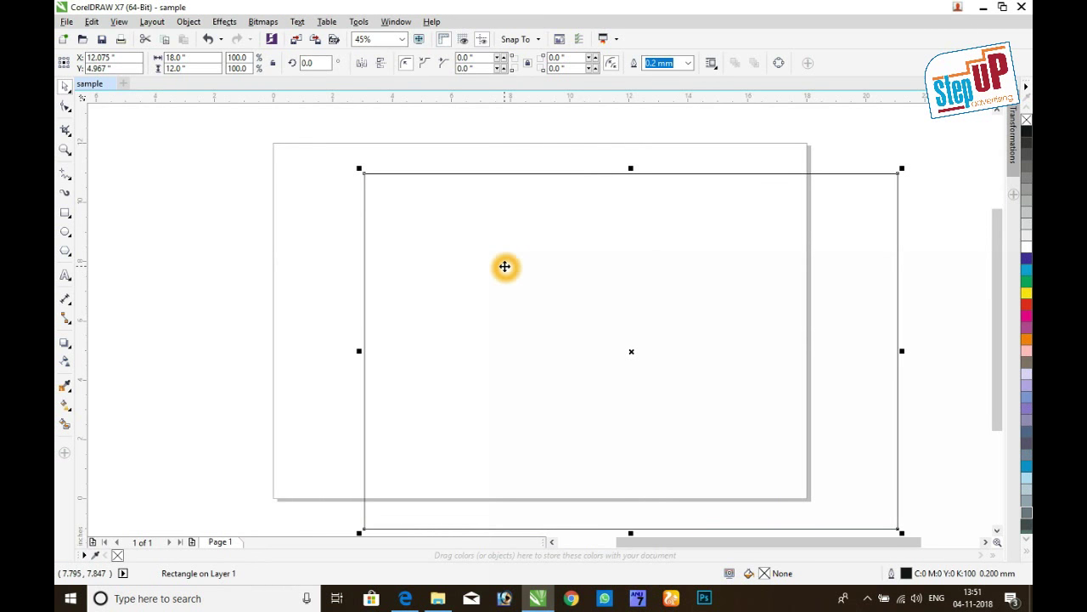
pyautogui.press('p')
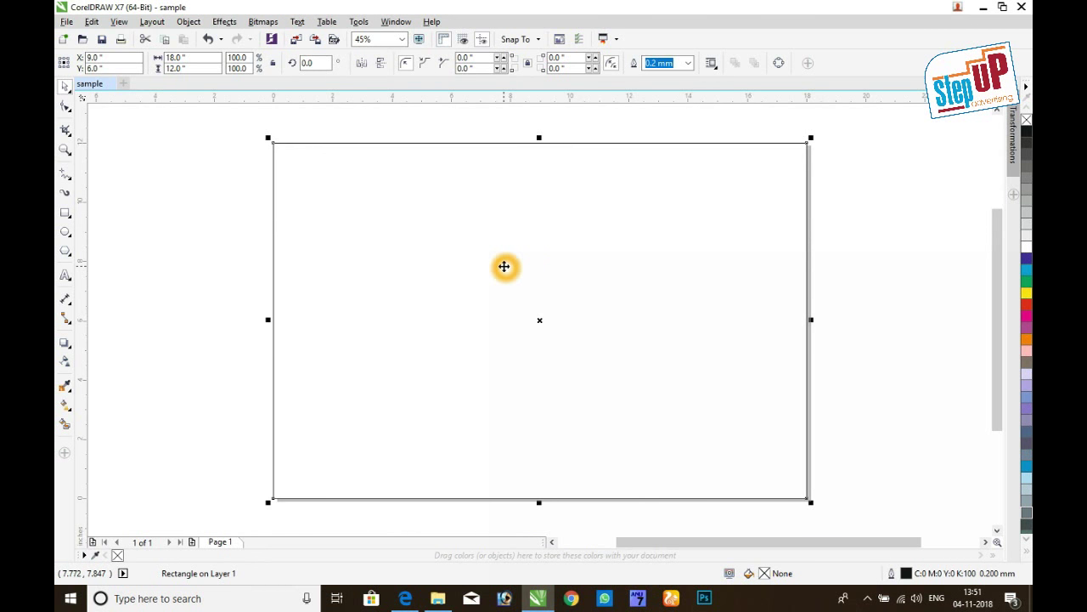
pyautogui.hotkey('shift', 'F2')
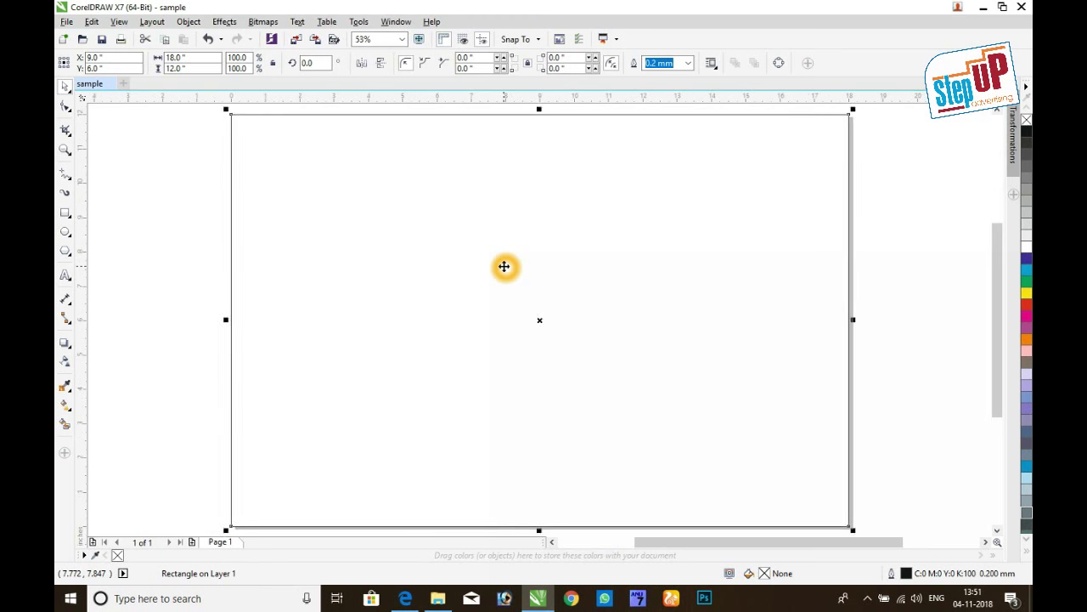
pyautogui.scroll(-2, 505, 267)
pyautogui.scroll(2, 504, 267)
pyautogui.press('z')
pyautogui.moveTo(416, 204); pyautogui.dragTo(682, 396)
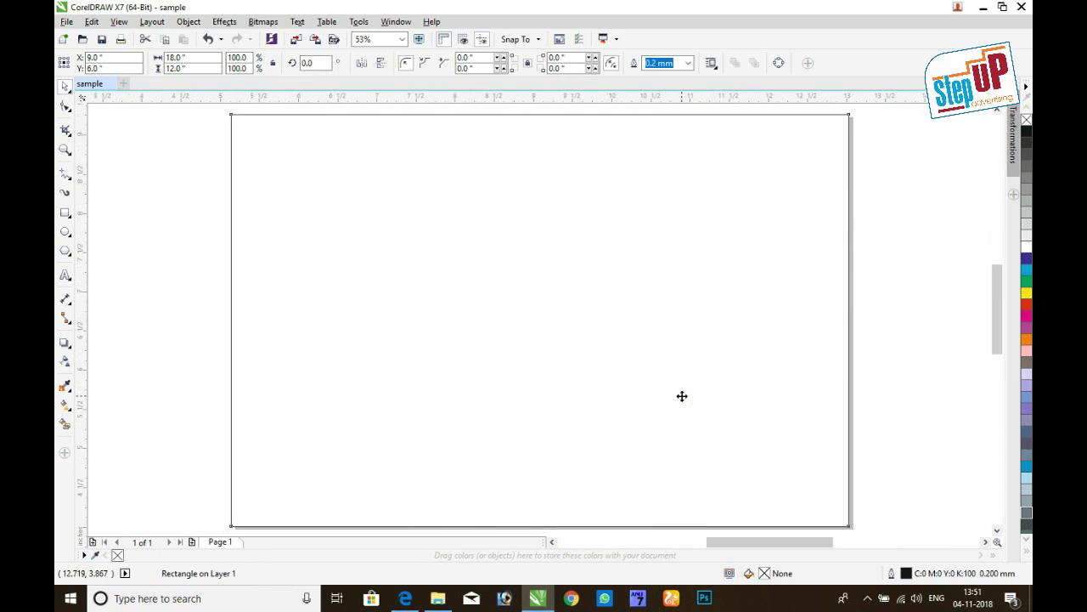
pyautogui.hotkey('shift', 'F4')
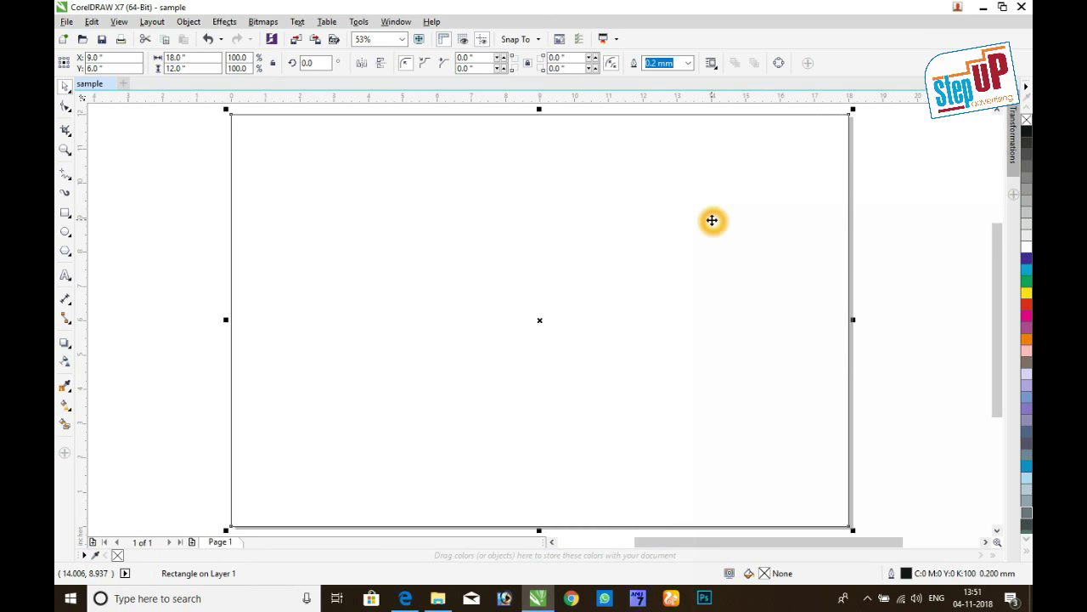
pyautogui.press('F10')
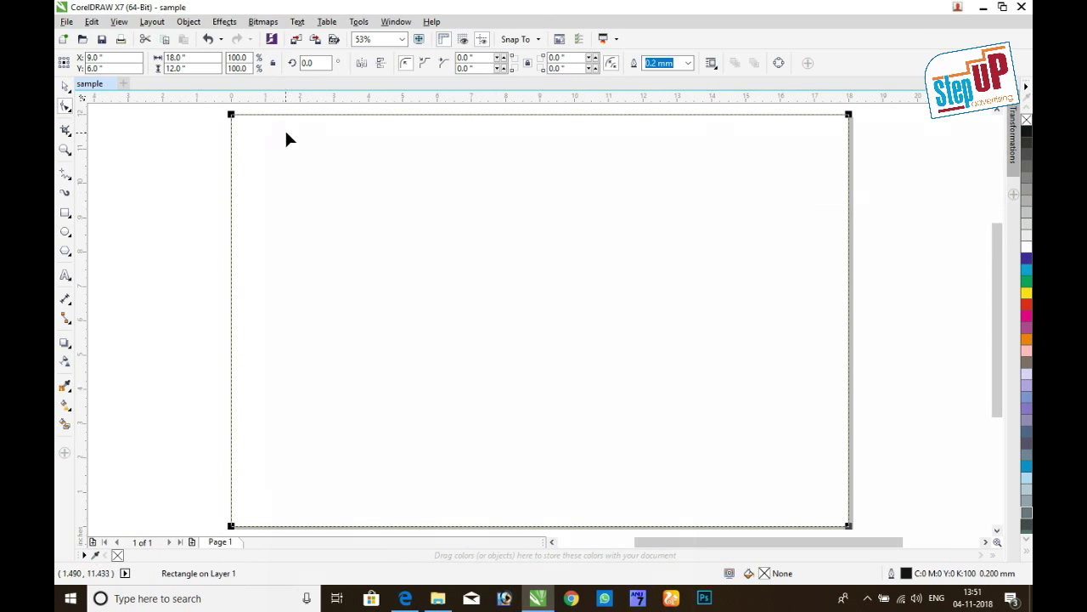
pyautogui.click(65, 87)
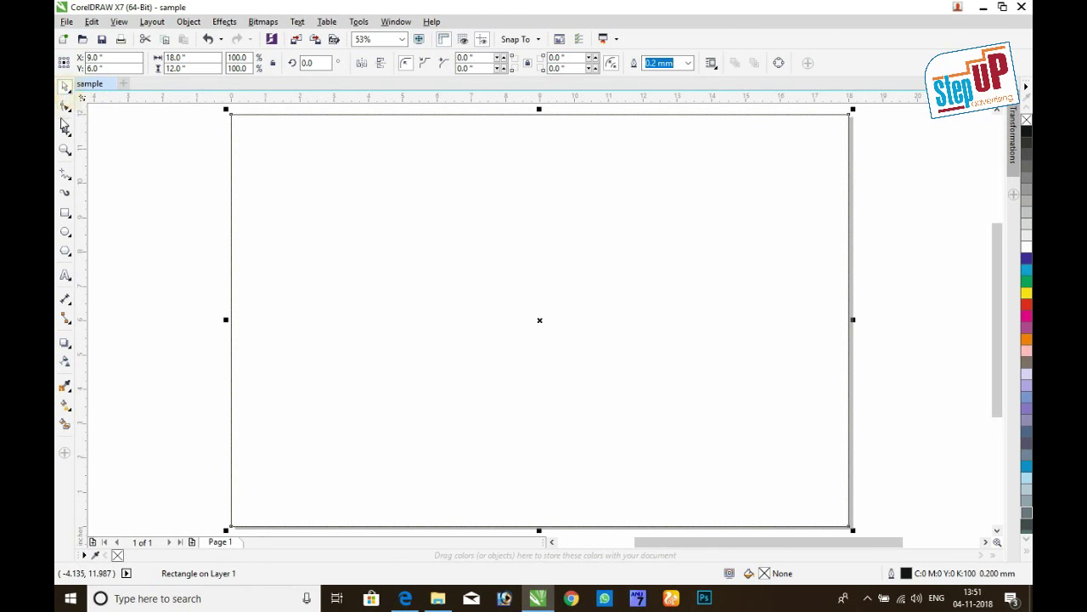
pyautogui.click(65, 108)
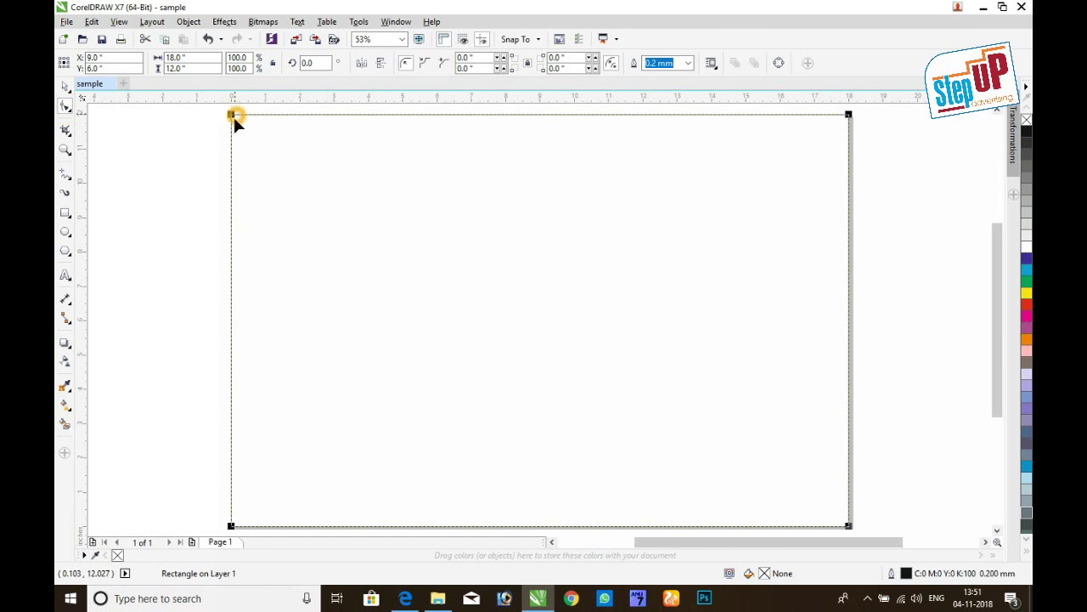
# - Round only the rectangle's top-left corner to a 6.0-inch radius, then reselect it
pyautogui.moveTo(231, 114)
pyautogui.mouseDown()
pyautogui.moveTo(175, 340)
pyautogui.moveTo(276, 148)
pyautogui.moveTo(344, 115)
pyautogui.moveTo(182, 148)
pyautogui.moveTo(122, 144)
pyautogui.mouseUp()
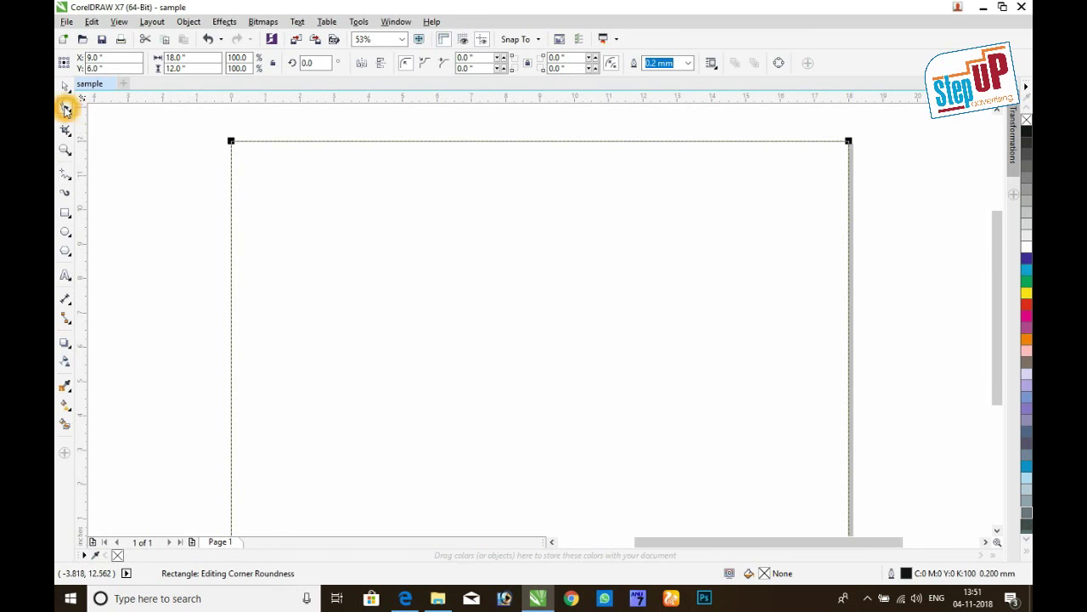
pyautogui.click(231, 143)
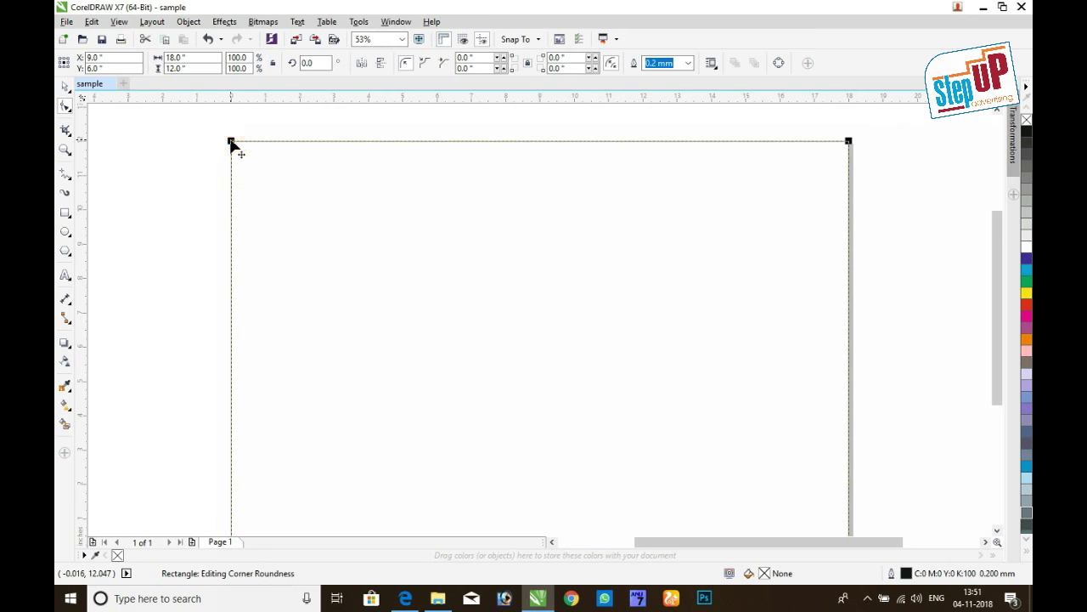
pyautogui.moveTo(231, 142)
pyautogui.mouseDown()
pyautogui.moveTo(174, 339)
pyautogui.moveTo(200, 435)
pyautogui.mouseUp()
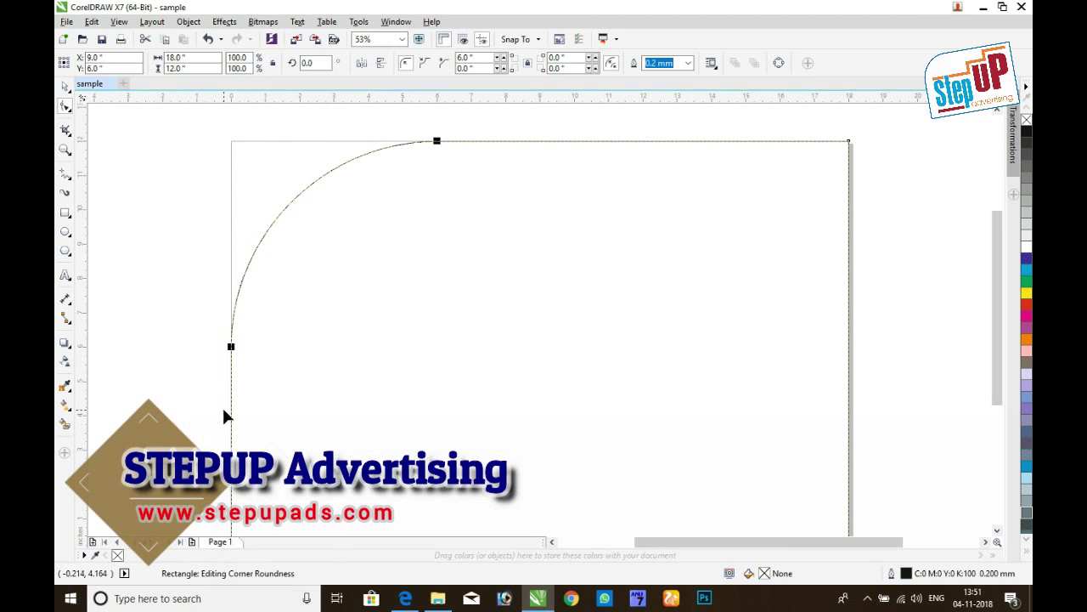
pyautogui.scroll(-1, 238, 400)
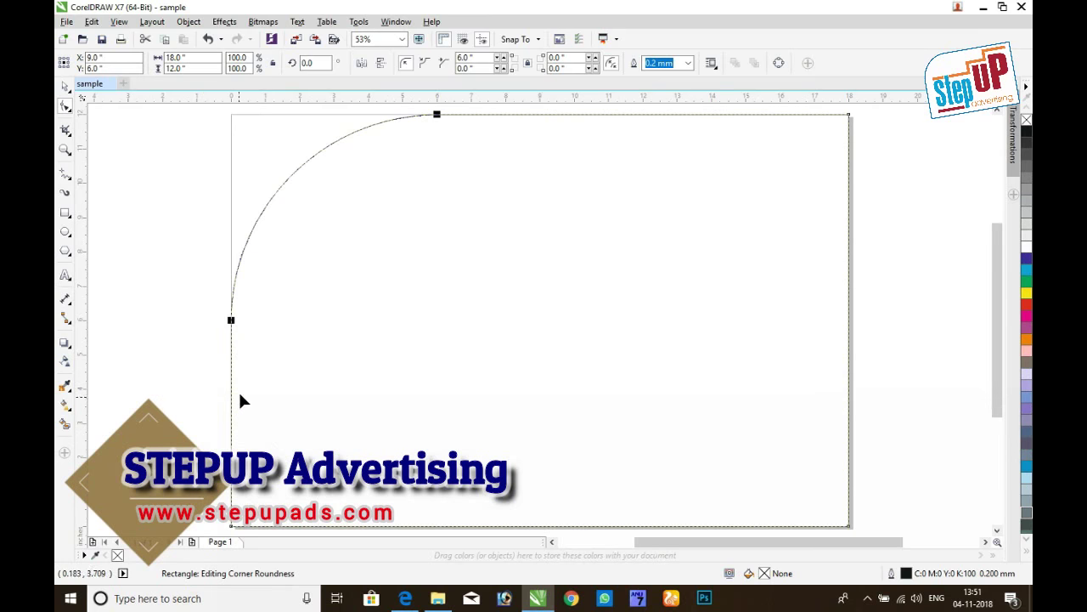
pyautogui.click(64, 86)
pyautogui.click(121, 158)
pyautogui.click(325, 232)
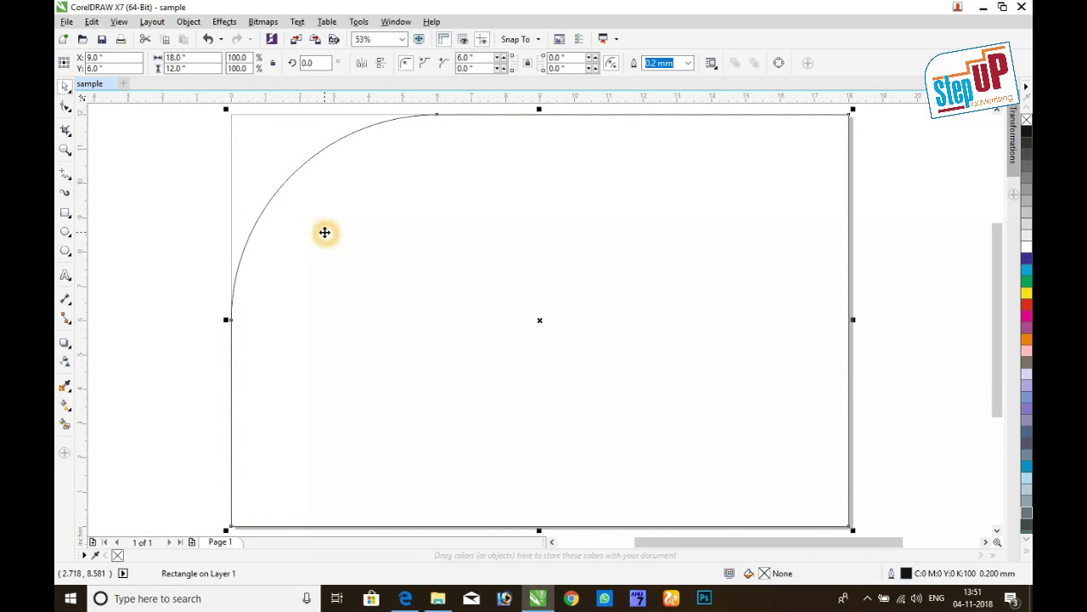
# - Fill the rounded rectangle blue (C:100 M:100 Y:0 K:0) and check its fill and outline
pyautogui.click(1026, 260)
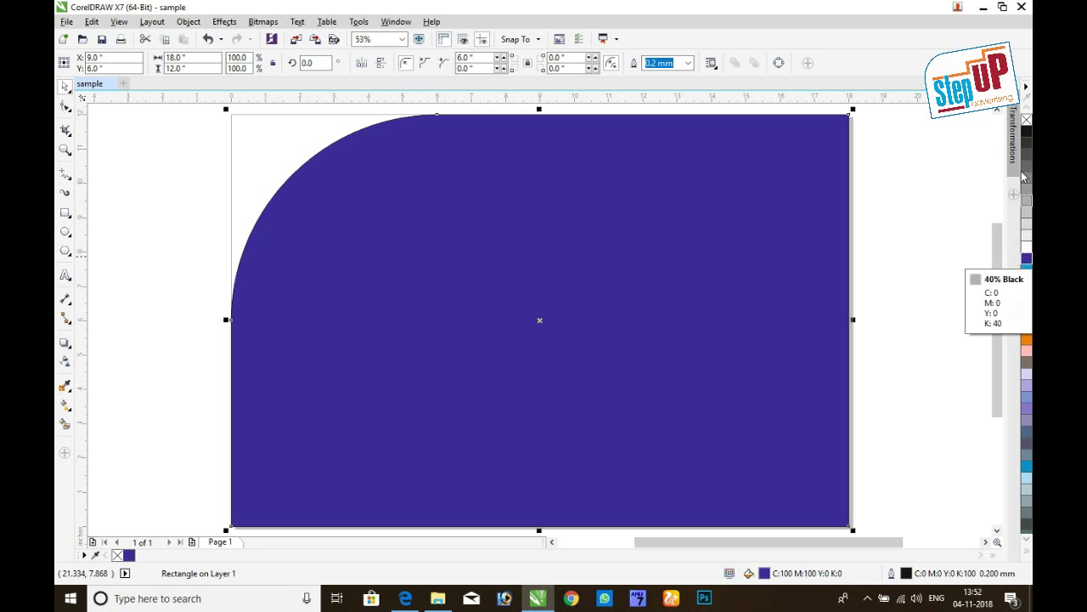
pyautogui.click(128, 556)
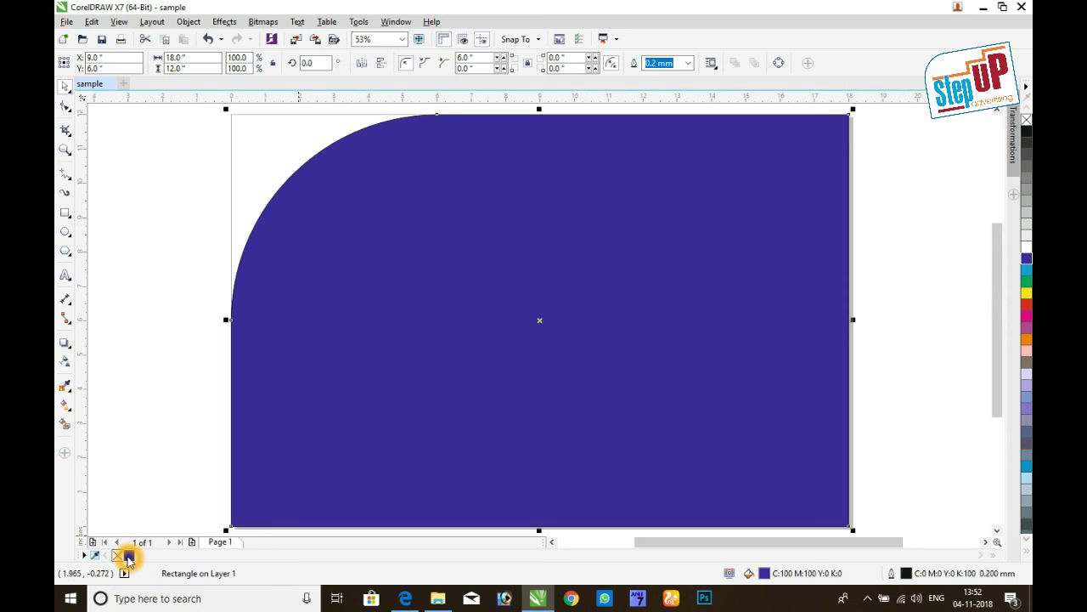
pyautogui.click(761, 572)
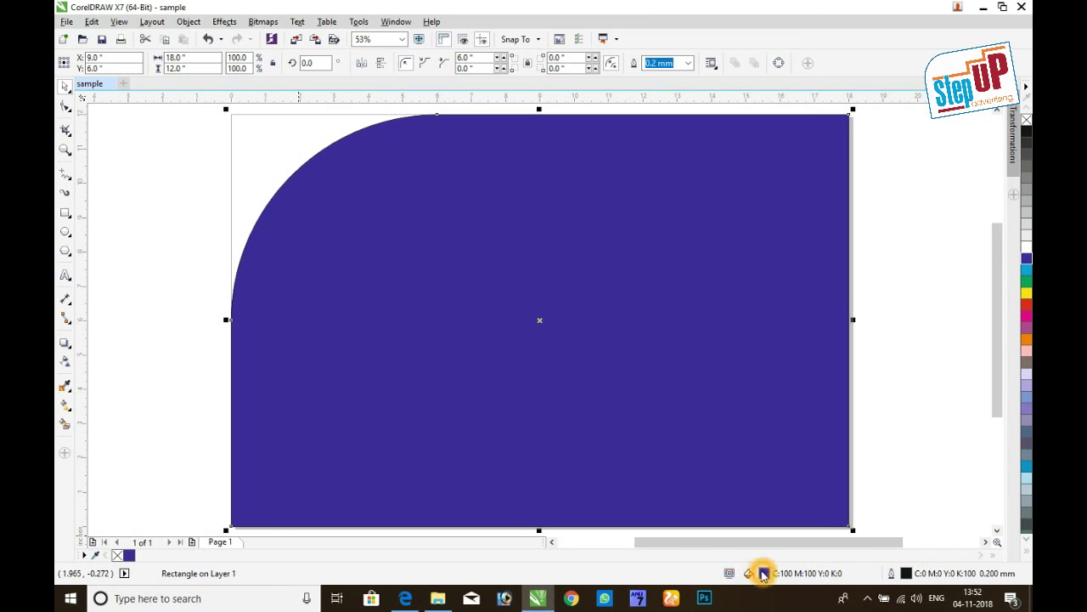
pyautogui.click(906, 572)
pyautogui.click(712, 155)
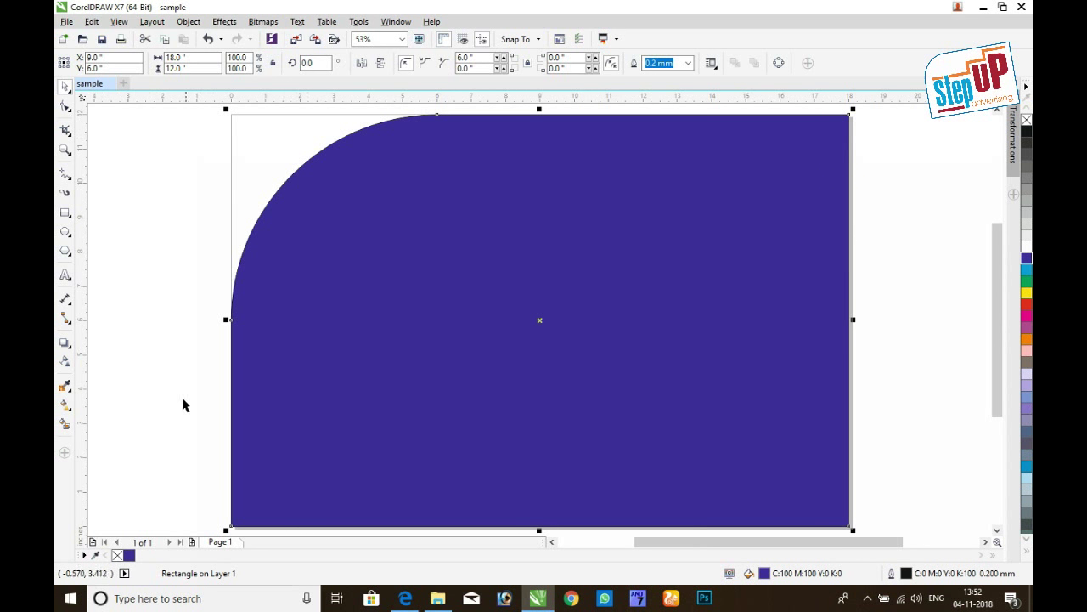
# - Zoom in on a corner and set outline width to None in the Outline Pen dialog
pyautogui.scroll(2, 226, 530)
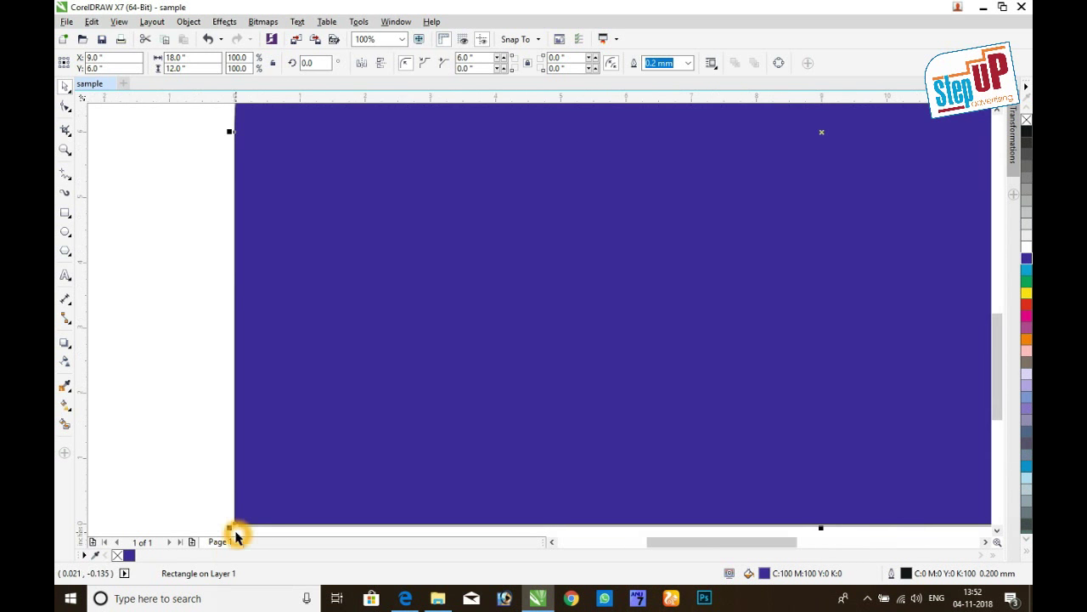
pyautogui.scroll(1, 231, 535)
pyautogui.scroll(1, 234, 523)
pyautogui.scroll(1, 236, 524)
pyautogui.scroll(1, 236, 524)
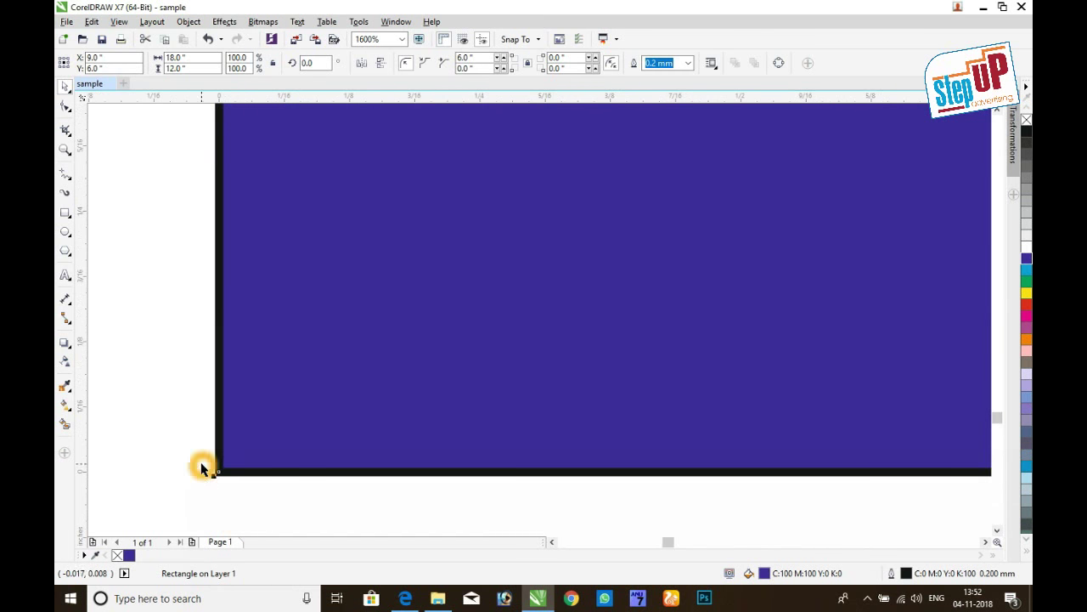
pyautogui.scroll(3, 213, 476)
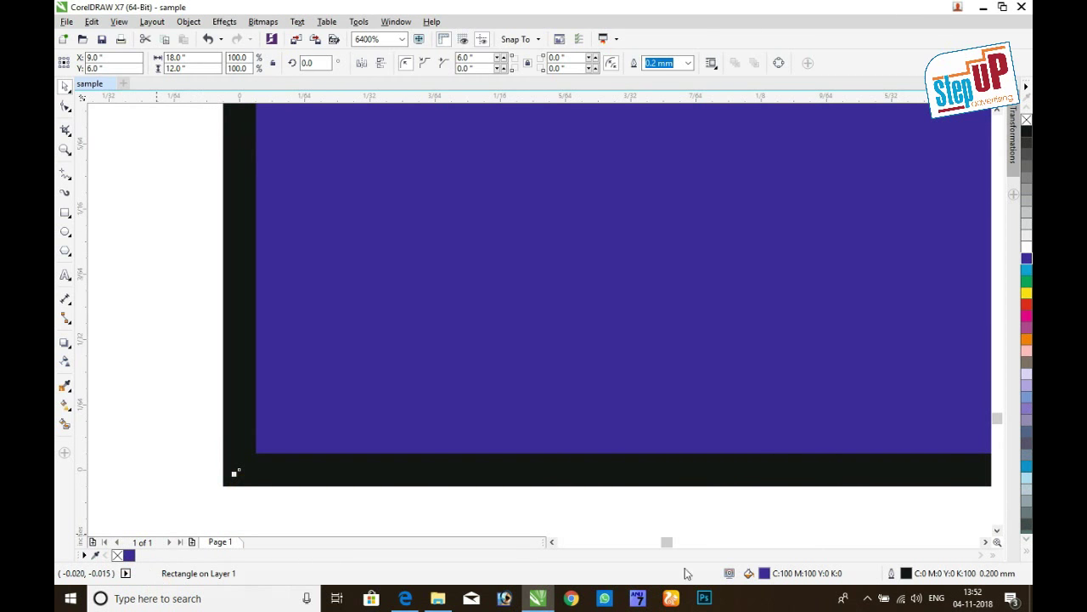
pyautogui.click(909, 576)
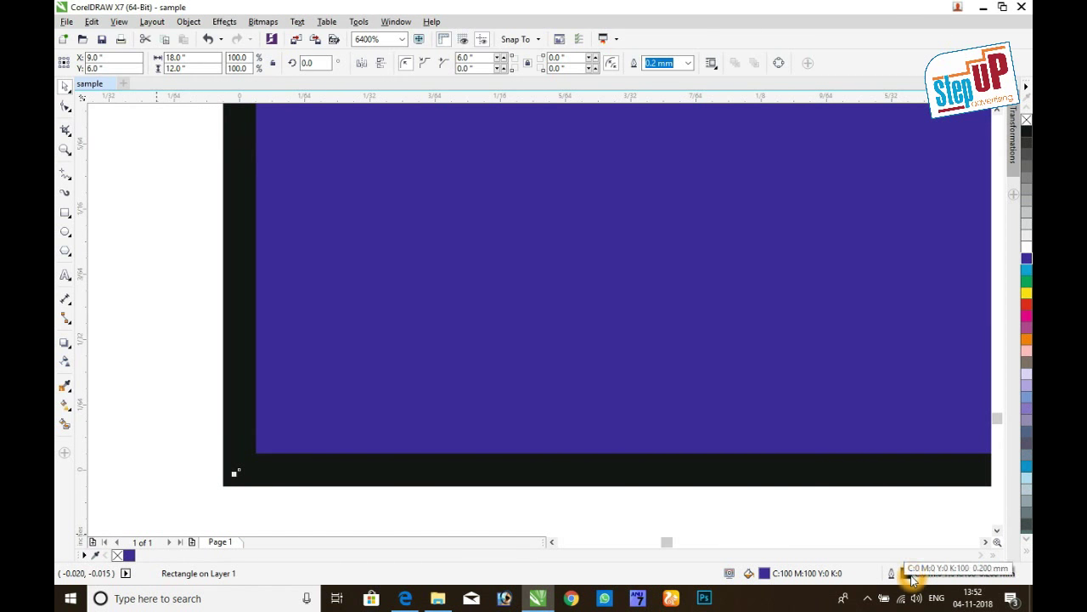
pyautogui.doubleClick(910, 577)
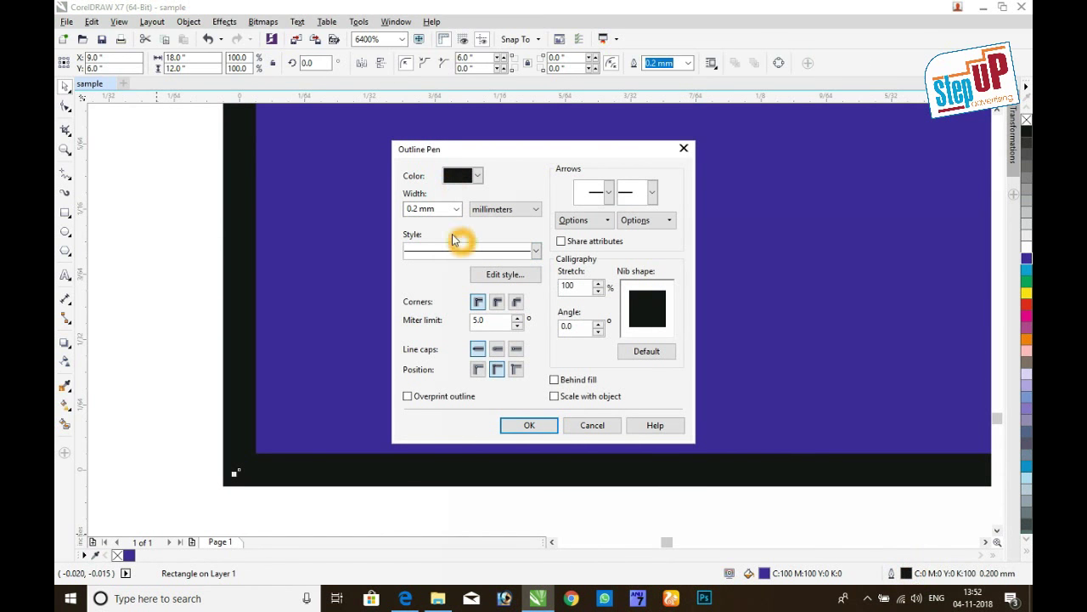
pyautogui.click(456, 209)
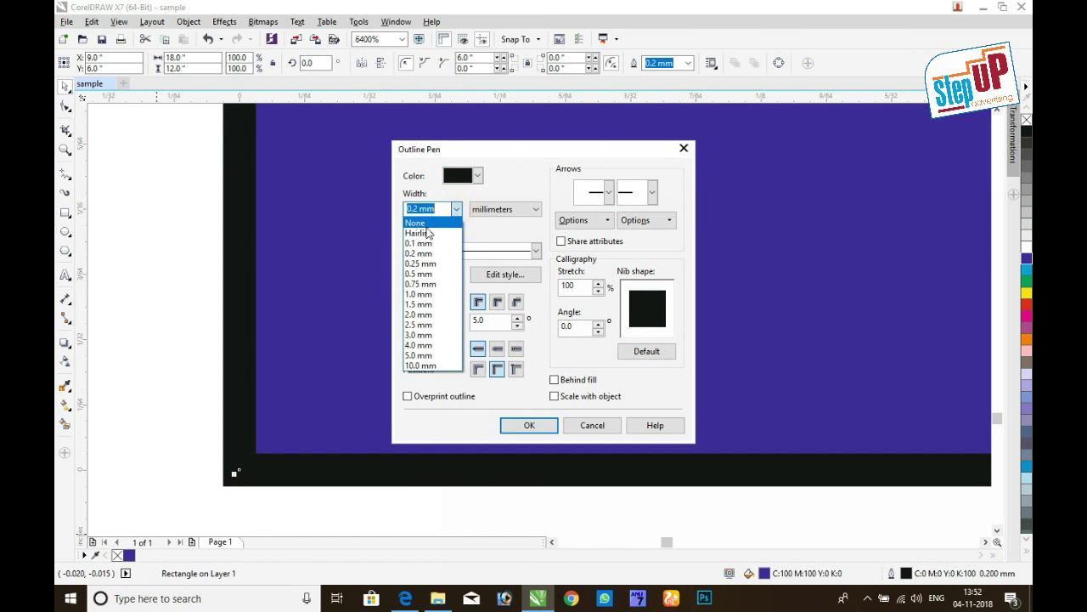
pyautogui.click(425, 223)
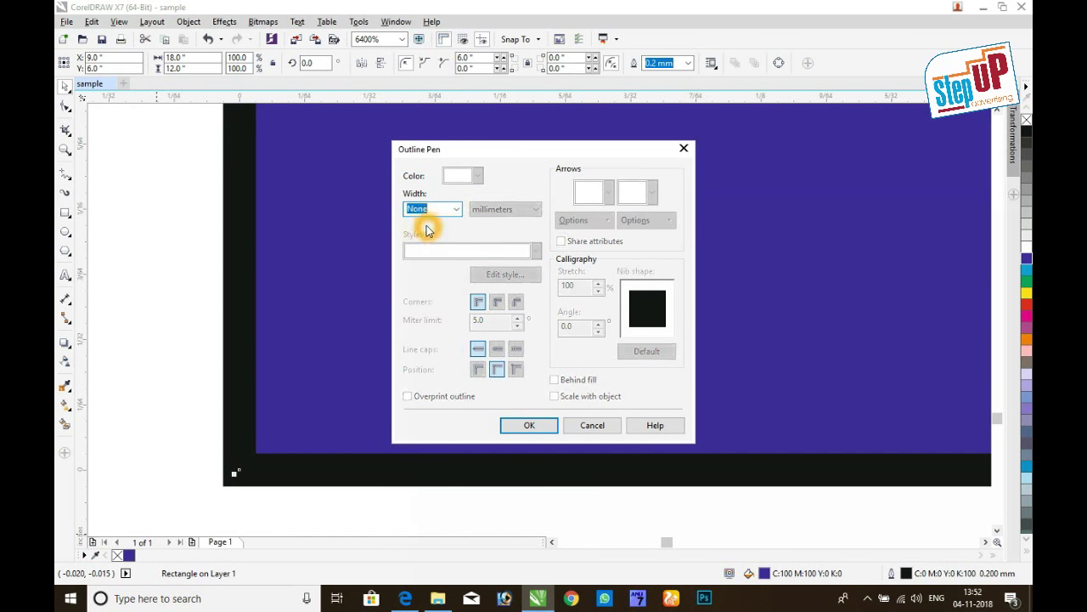
pyautogui.click(531, 425)
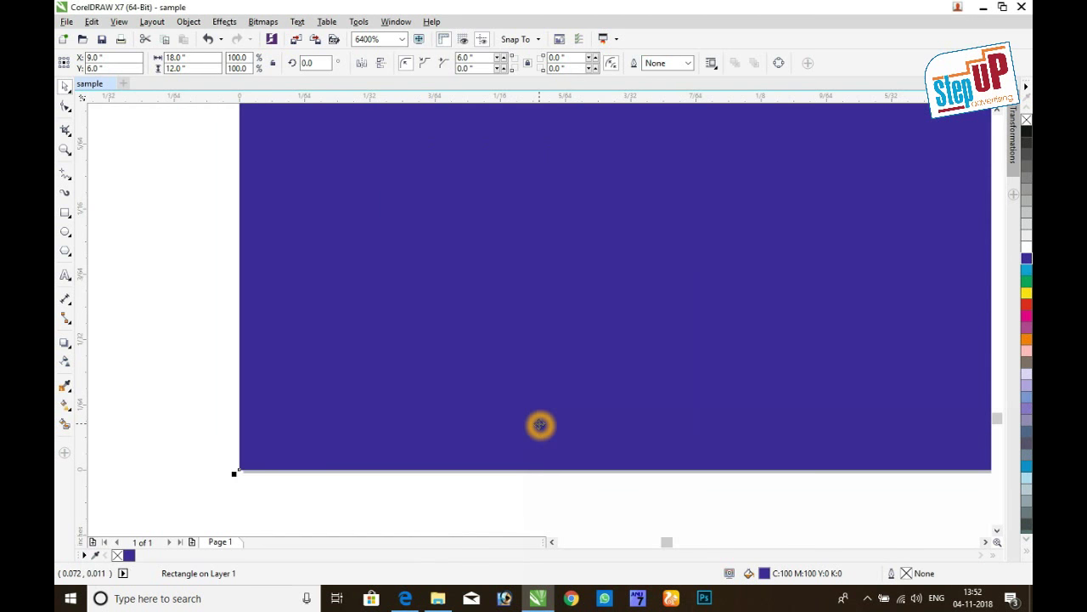
# - Undo that, set outline width to None from the property bar, and zoom out
pyautogui.hotkey('ctrl', 'z')
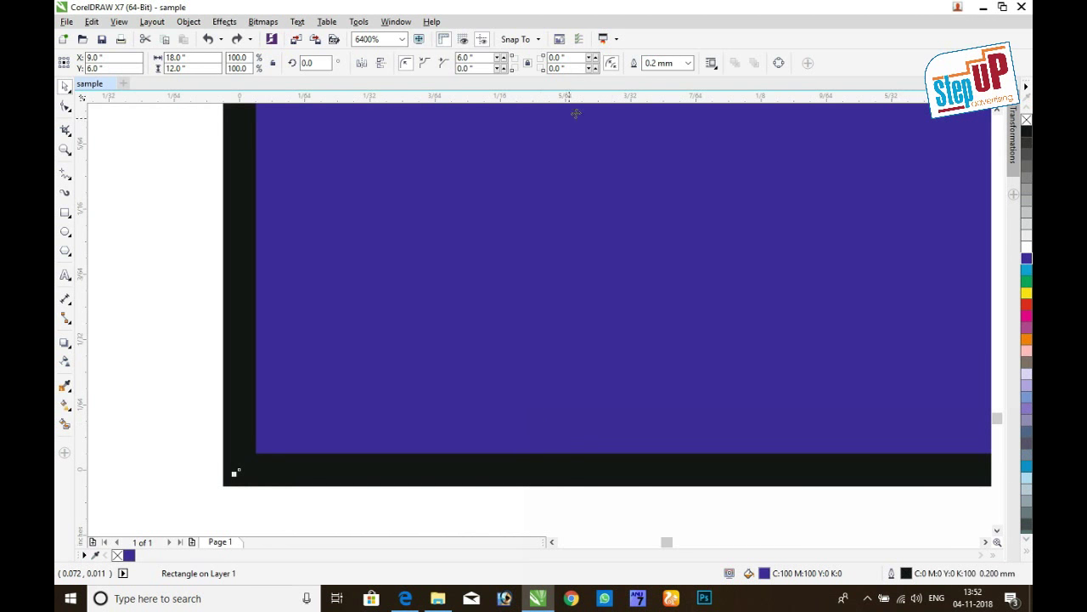
pyautogui.click(688, 62)
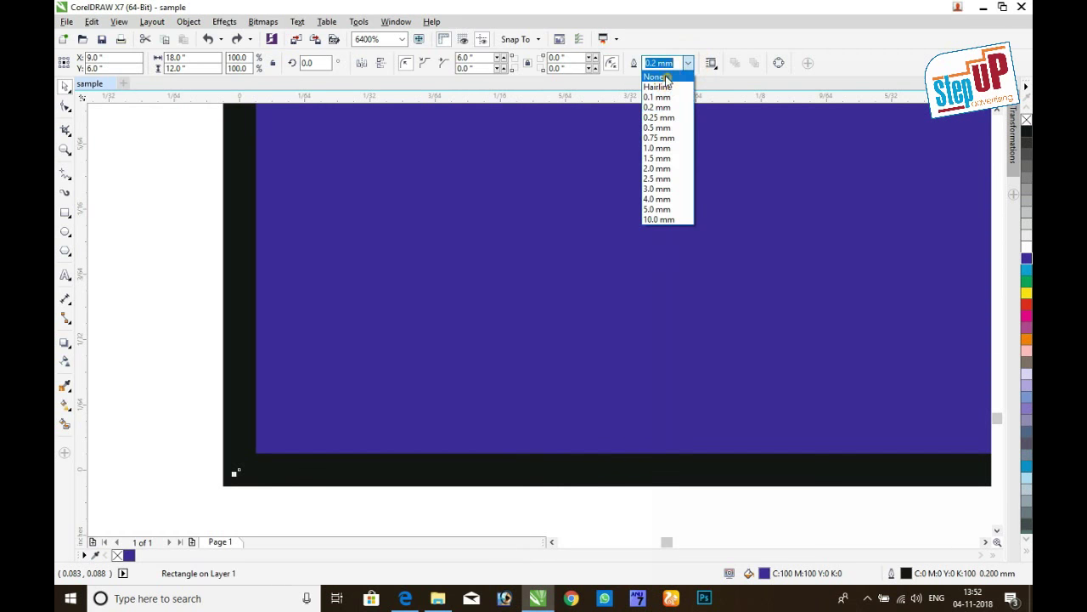
pyautogui.click(666, 81)
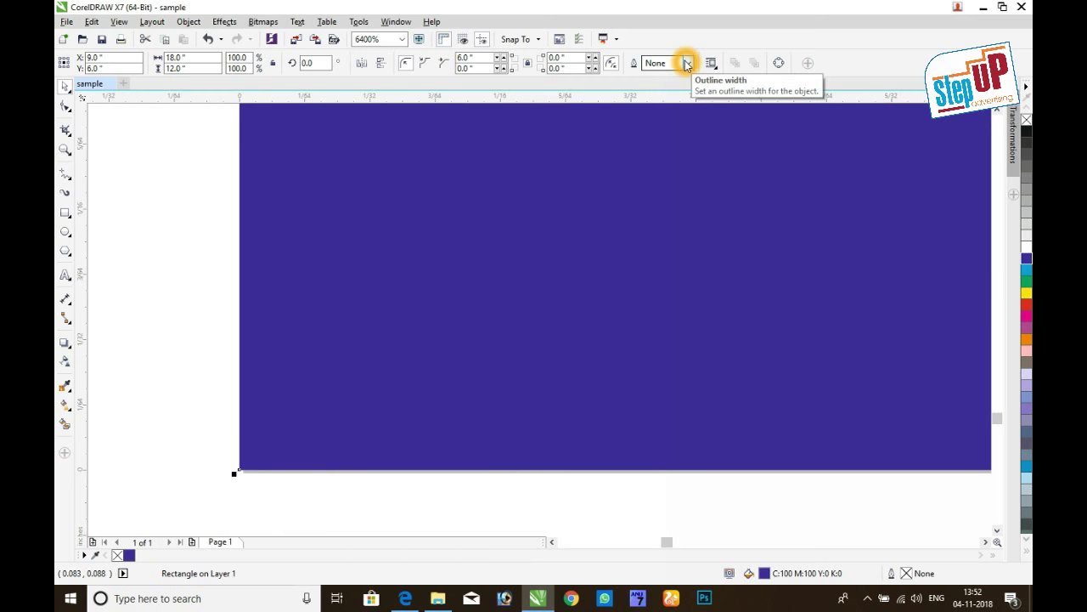
pyautogui.press('F4')
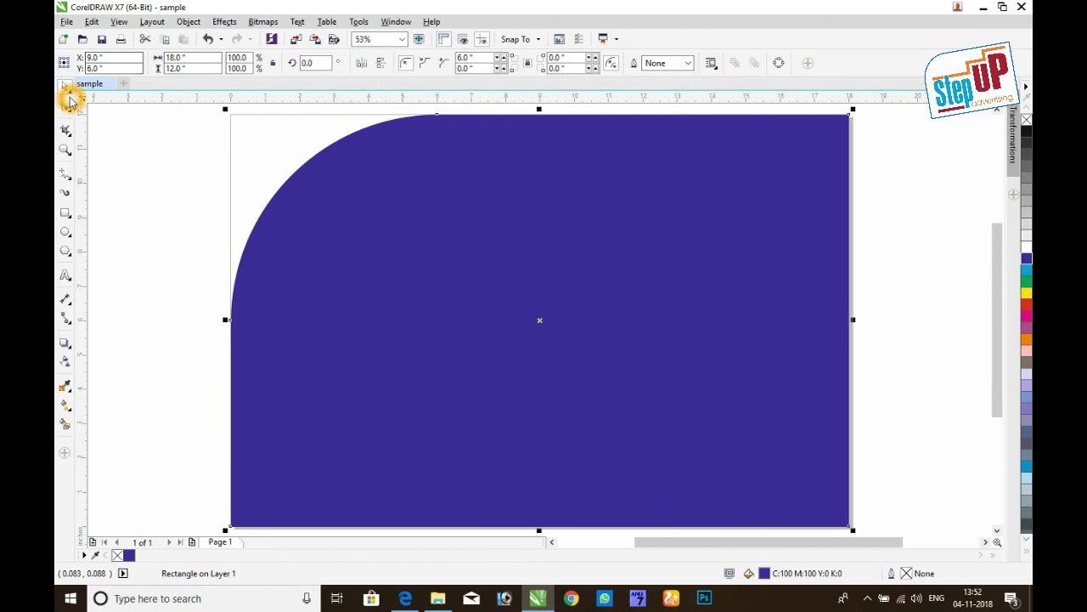
# - Add a page-sized red rectangle (C:0 M:100 Y:100 K:0) with outline width None
pyautogui.click(183, 172)
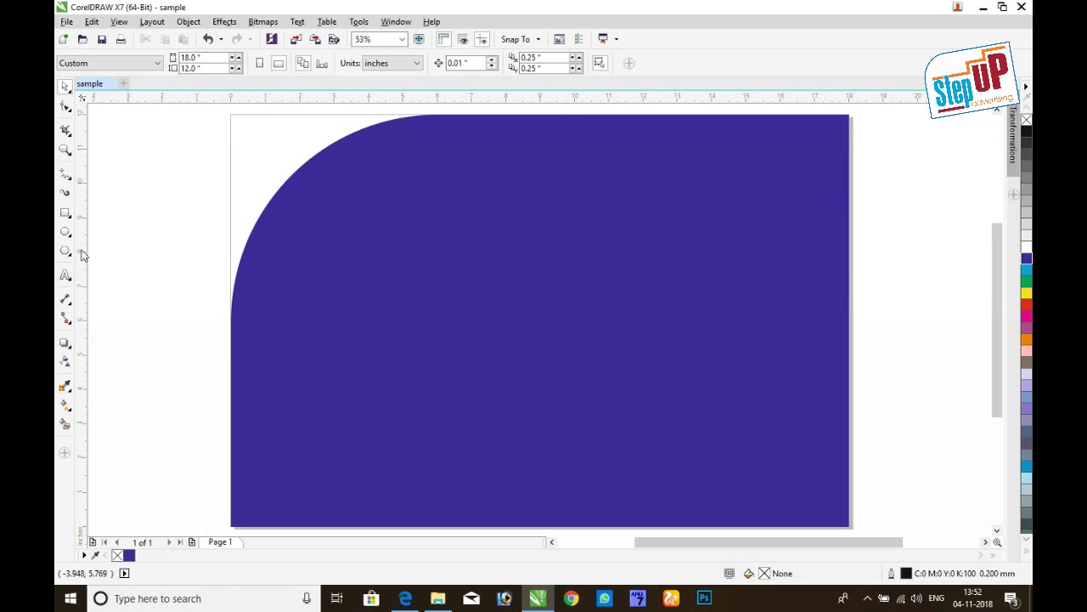
pyautogui.doubleClick(66, 213)
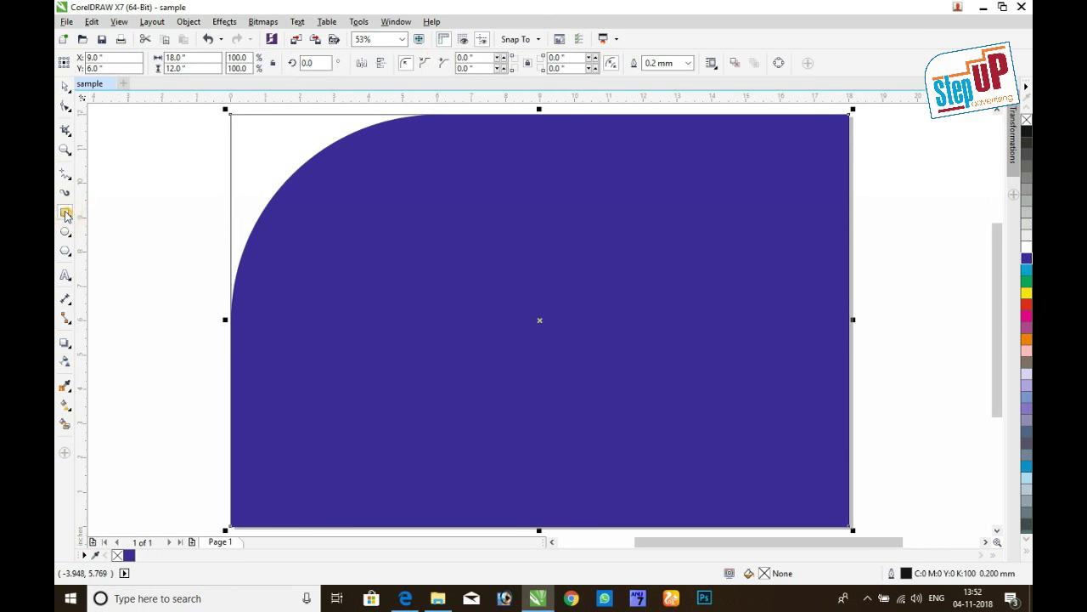
pyautogui.click(1027, 316)
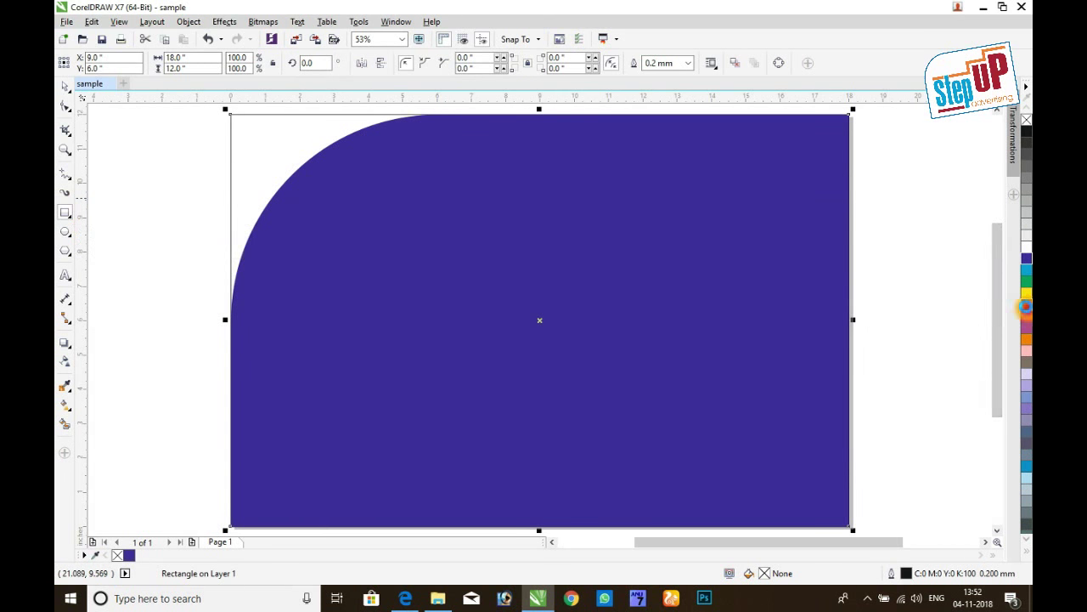
pyautogui.click(1026, 305)
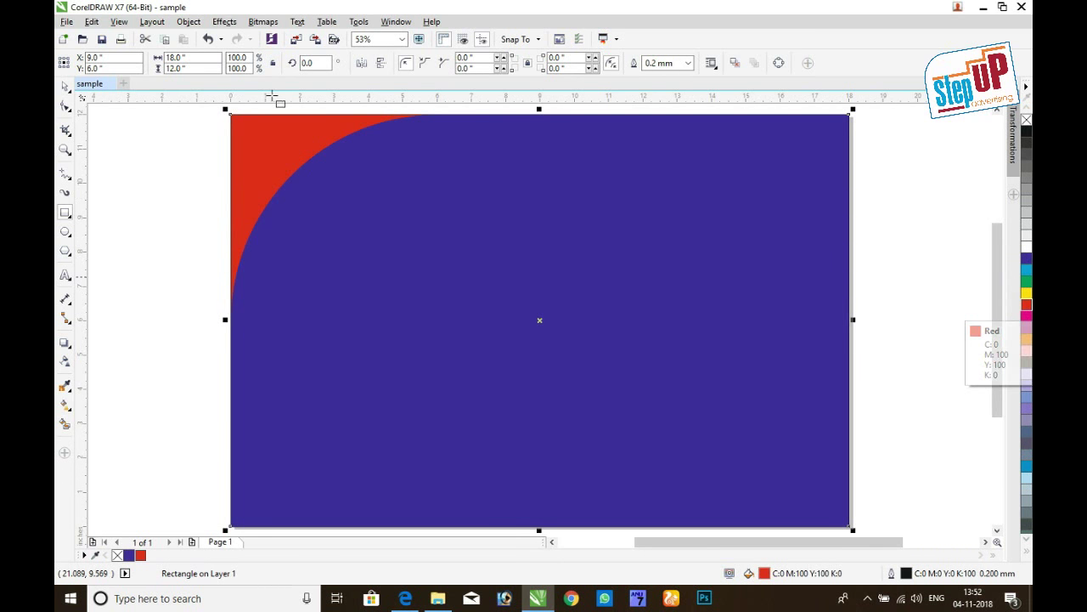
pyautogui.click(250, 144)
pyautogui.scroll(3, 218, 151)
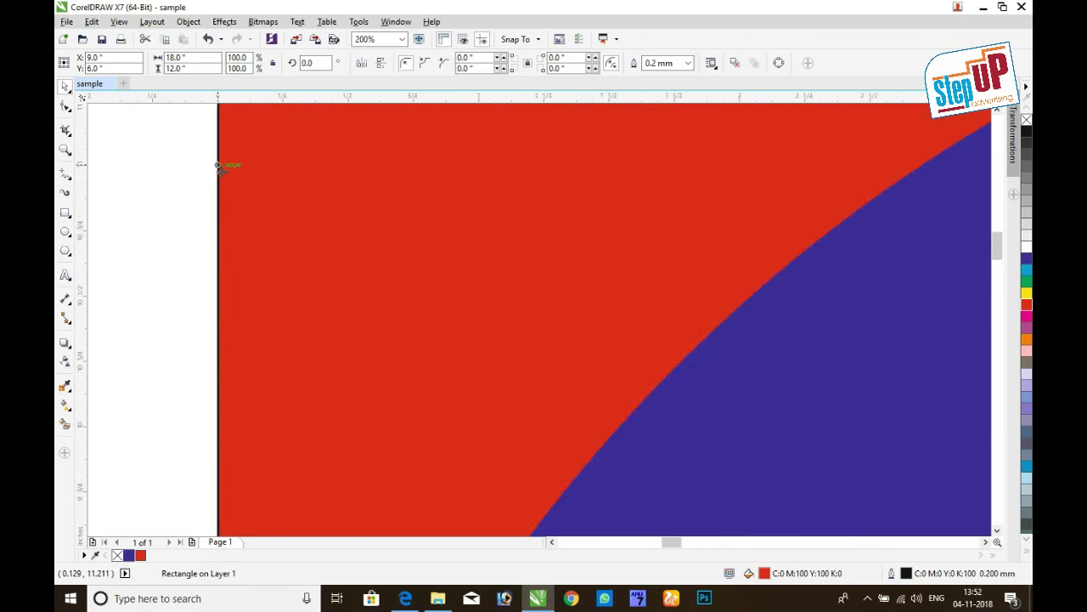
pyautogui.scroll(5, 219, 167)
pyautogui.click(690, 62)
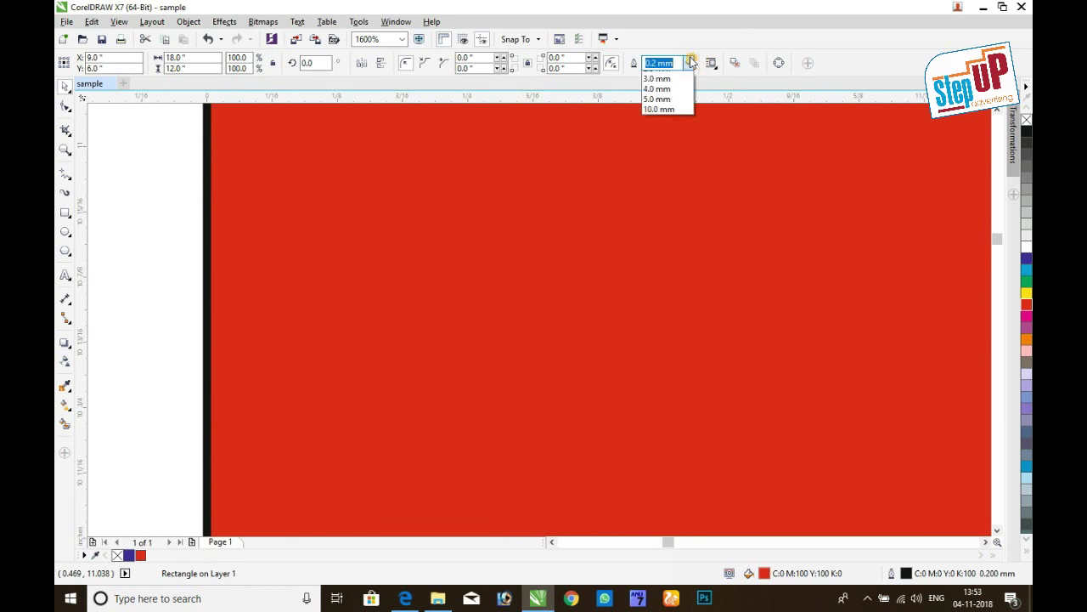
pyautogui.click(665, 78)
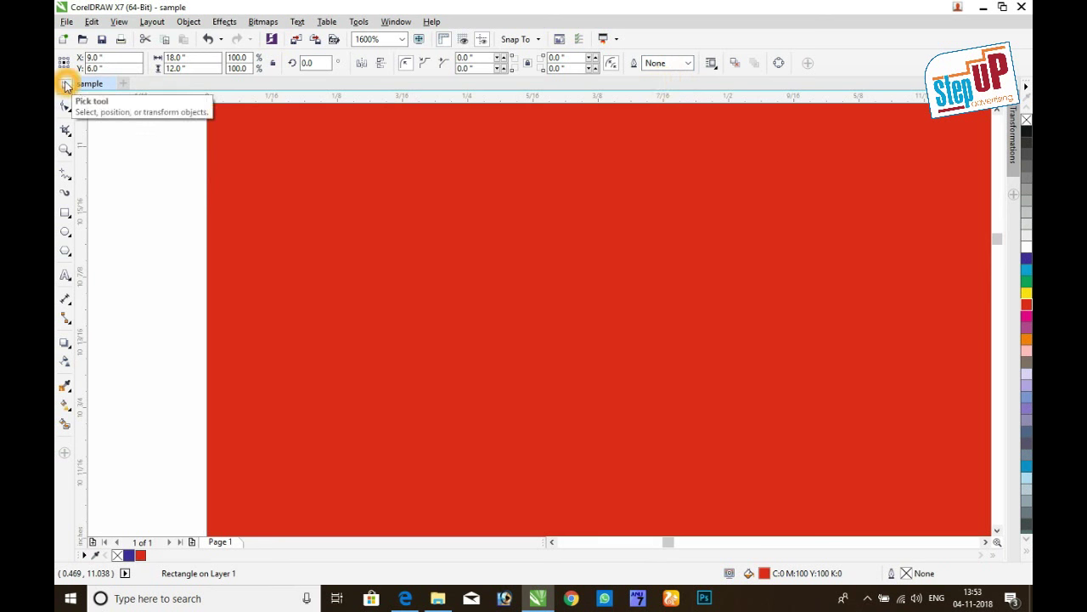
pyautogui.press('F4')
# - Deselect the red rectangle and select the blue rounded rectangle
pyautogui.click(146, 183)
pyautogui.click(458, 276)
pyautogui.click(311, 226)
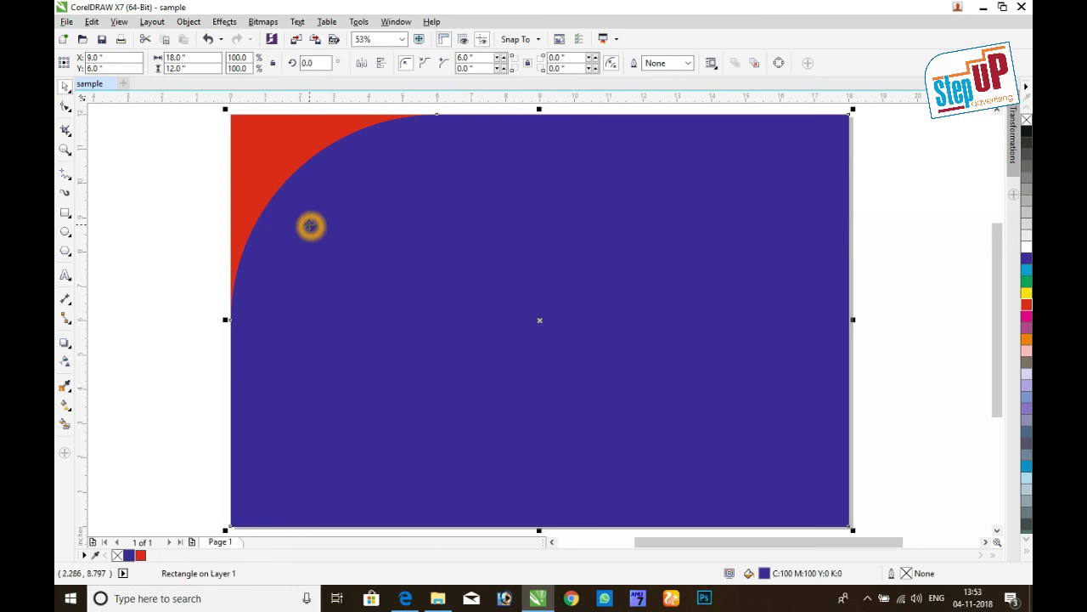
pyautogui.click(426, 202)
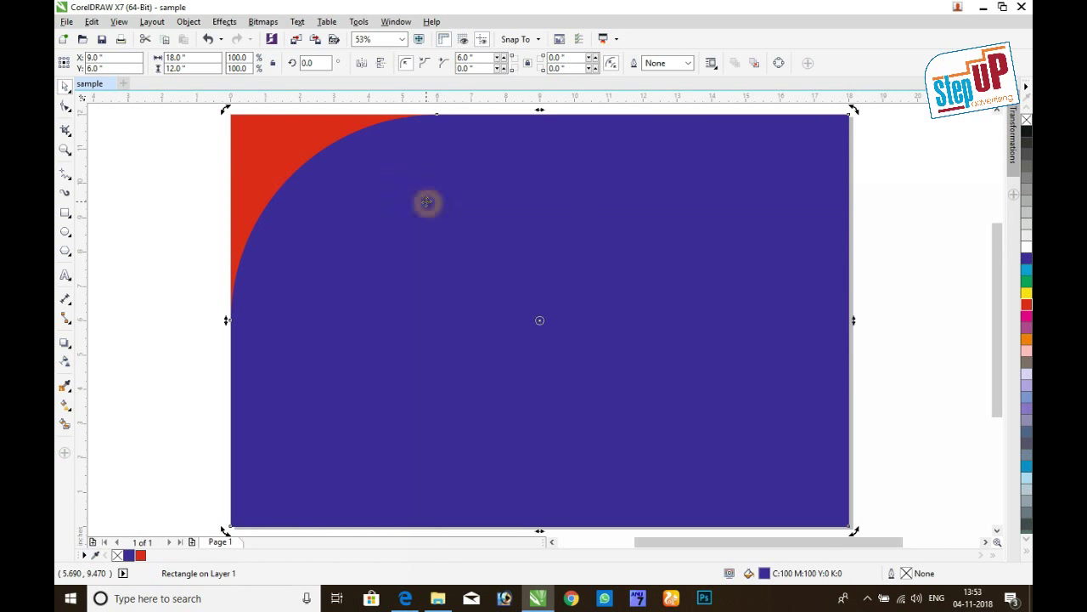
# - Round the blue rectangle's top corners to 6.0 inches with the Shape tool, then reselect it
pyautogui.click(767, 574)
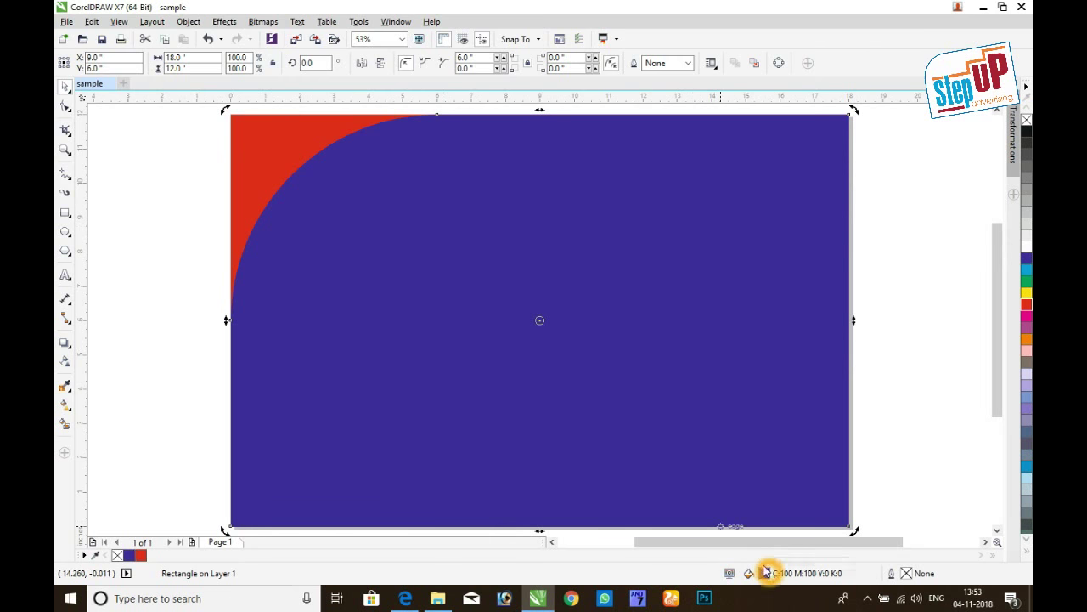
pyautogui.click(68, 104)
pyautogui.click(629, 231)
pyautogui.click(848, 118)
pyautogui.moveTo(847, 117); pyautogui.dragTo(848, 118)
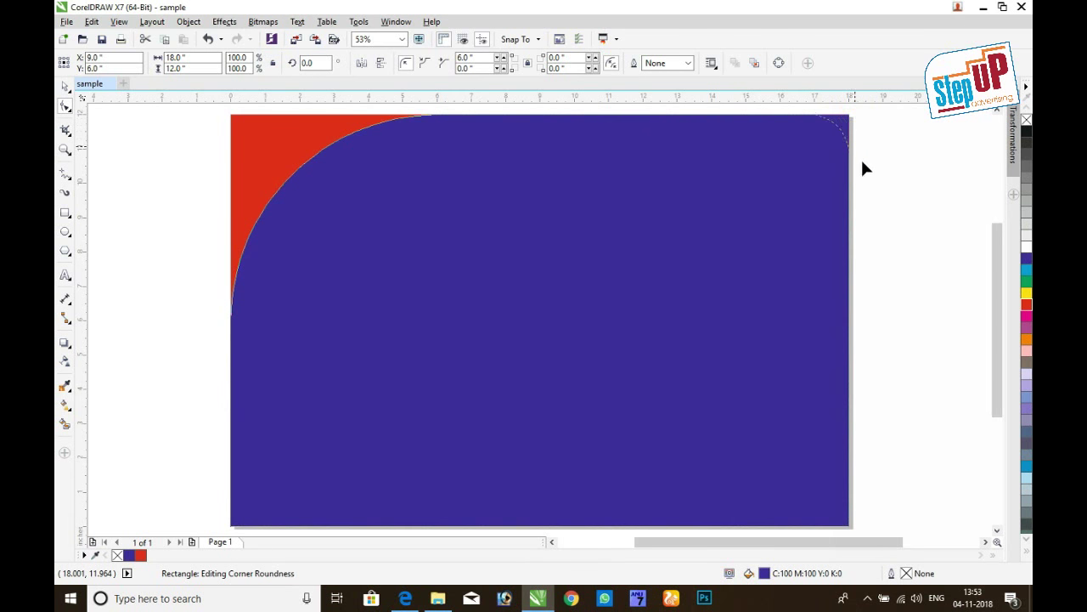
pyautogui.moveTo(849, 118); pyautogui.dragTo(891, 490)
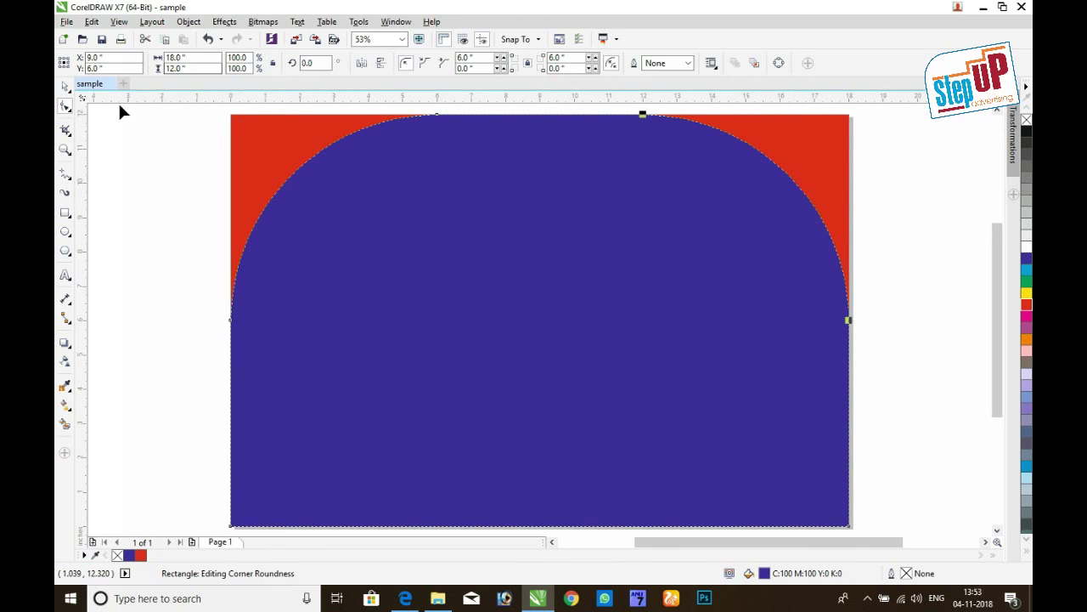
pyautogui.click(68, 88)
pyautogui.click(182, 216)
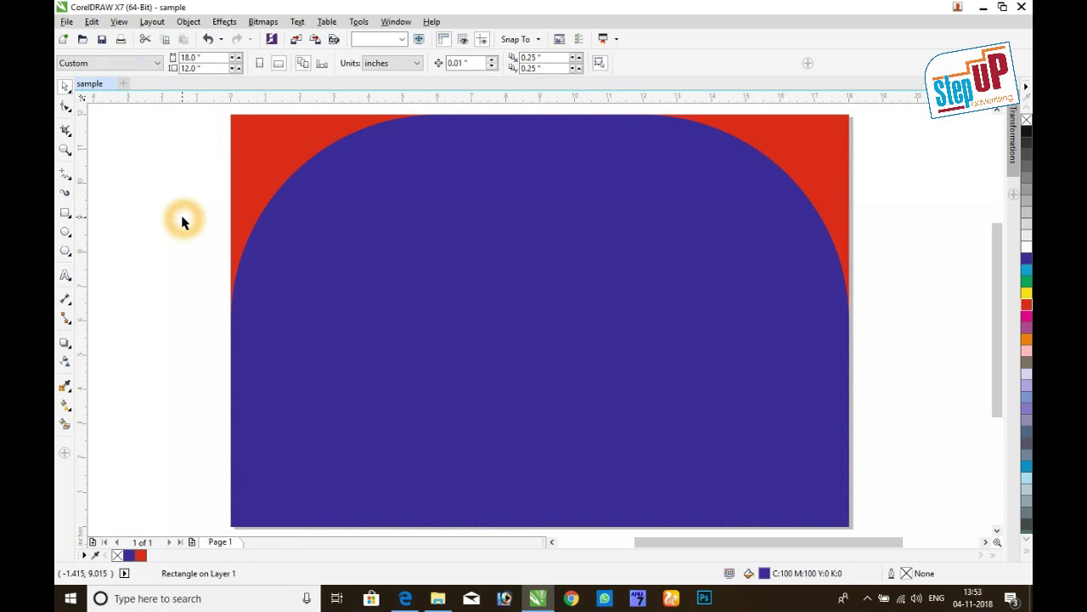
pyautogui.click(581, 440)
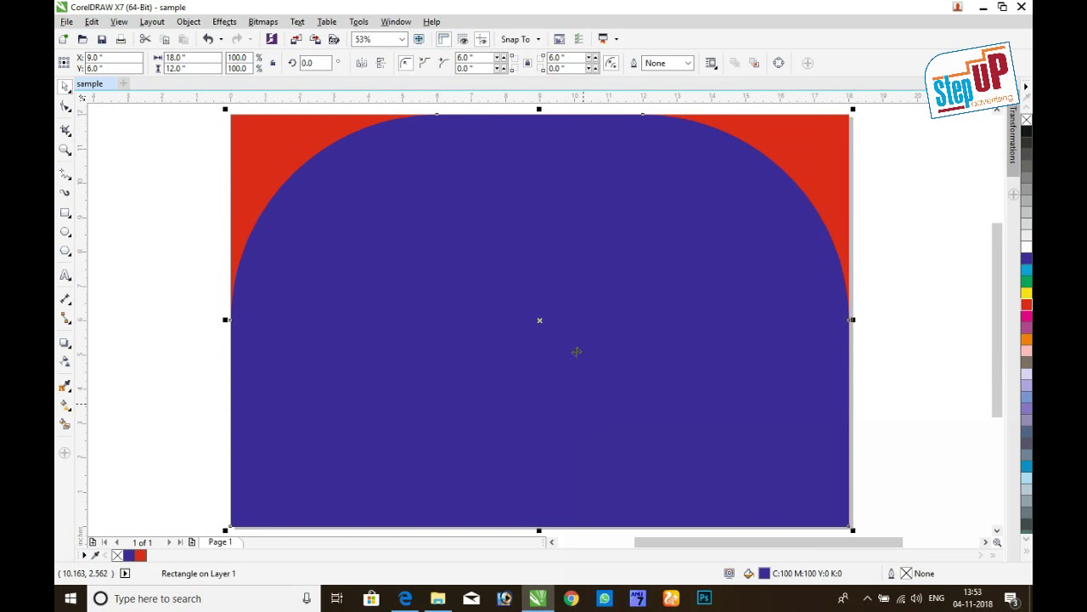
# - Draw an 18.0 x 1.533 inch red, outline-free strip along the page bottom
pyautogui.click(71, 251)
pyautogui.click(66, 214)
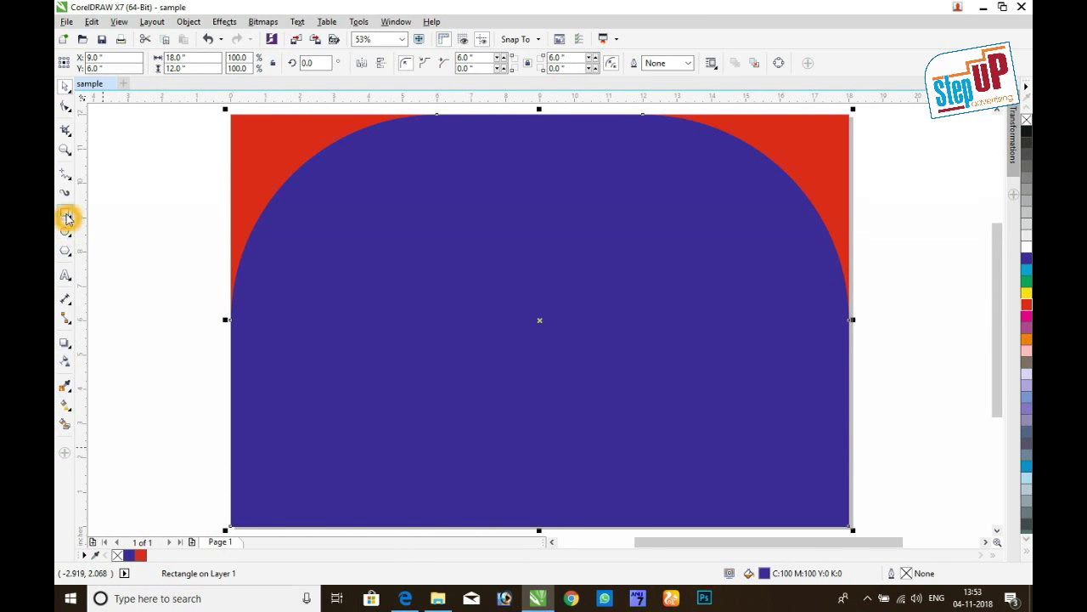
pyautogui.moveTo(232, 473)
pyautogui.mouseDown()
pyautogui.moveTo(905, 485)
pyautogui.moveTo(852, 457)
pyautogui.mouseUp()
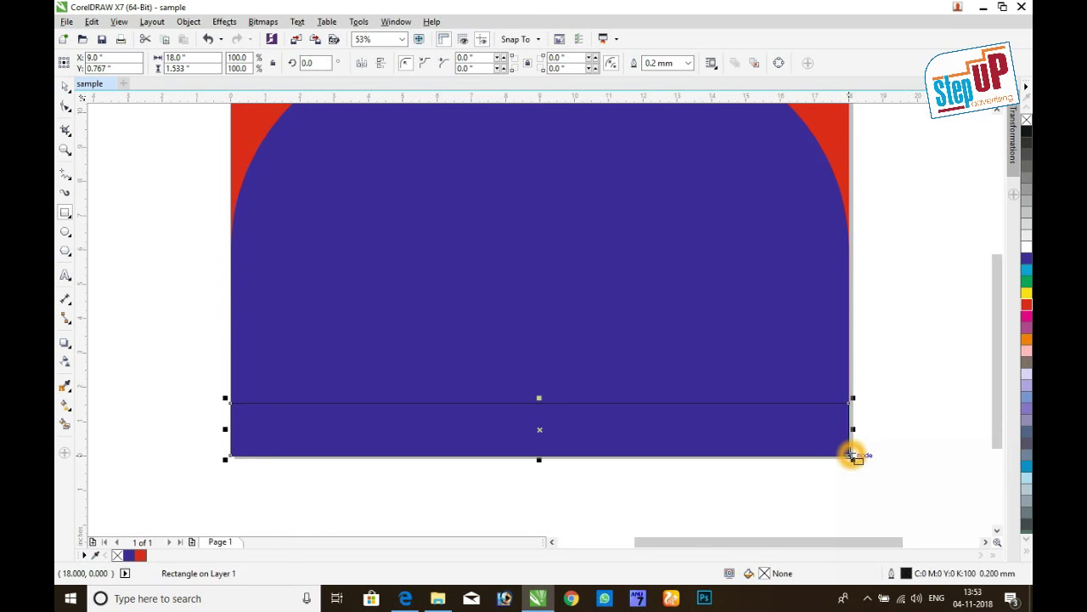
pyautogui.click(1027, 304)
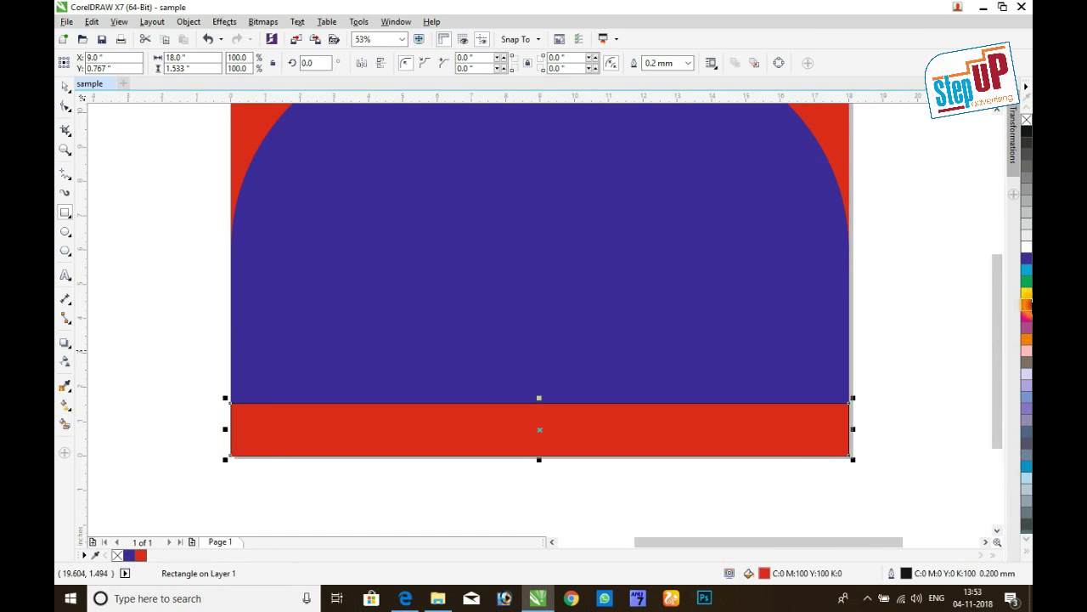
pyautogui.rightClick(117, 554)
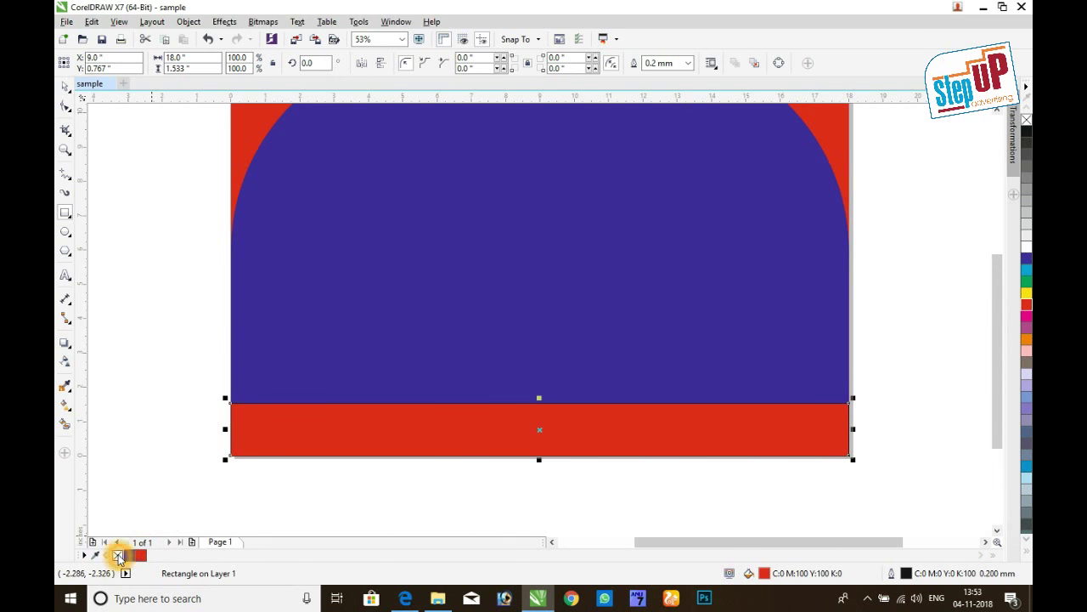
# - Select the blue arch, undoing an accidental move of it
pyautogui.scroll(1, 337, 312)
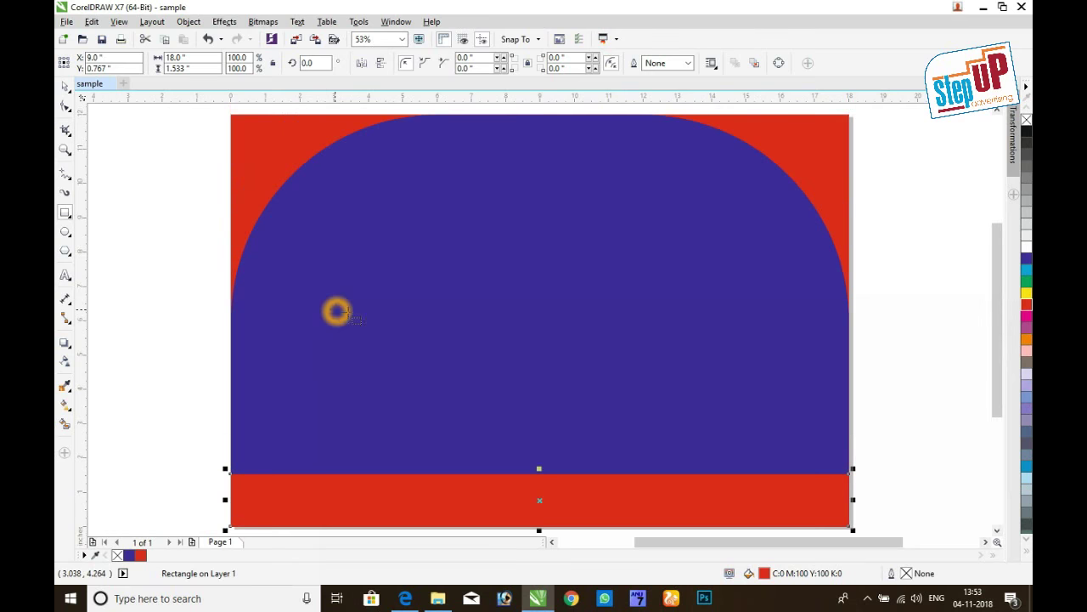
pyautogui.click(344, 313)
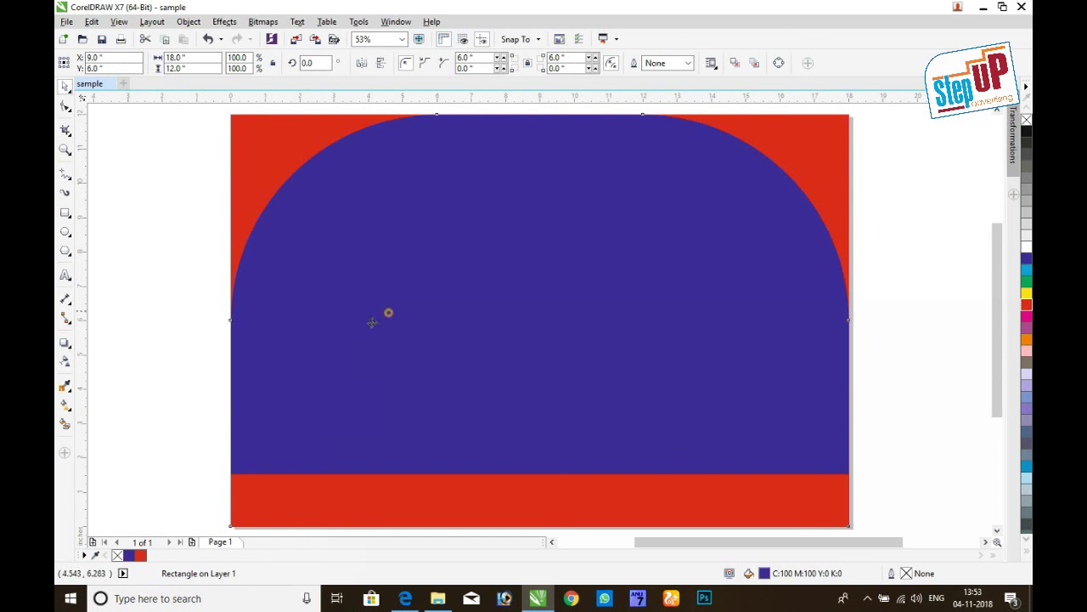
pyautogui.moveTo(388, 312); pyautogui.dragTo(311, 341)
pyautogui.hotkey('ctrl', 'z')
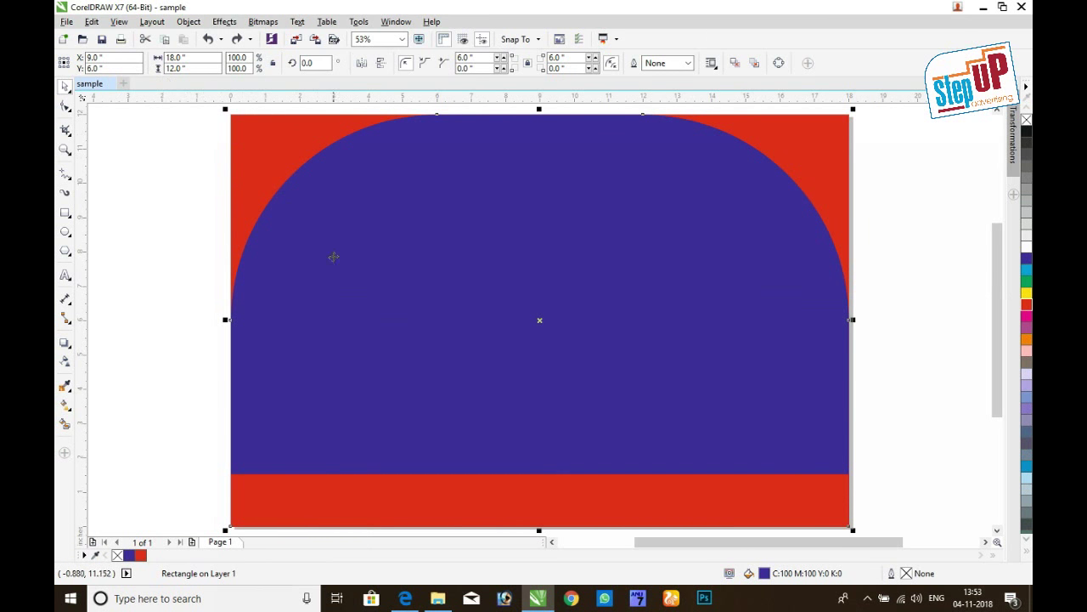
# - Copy the blue arch from its right-click menu and paste an identical copy on top
pyautogui.rightClick(459, 341)
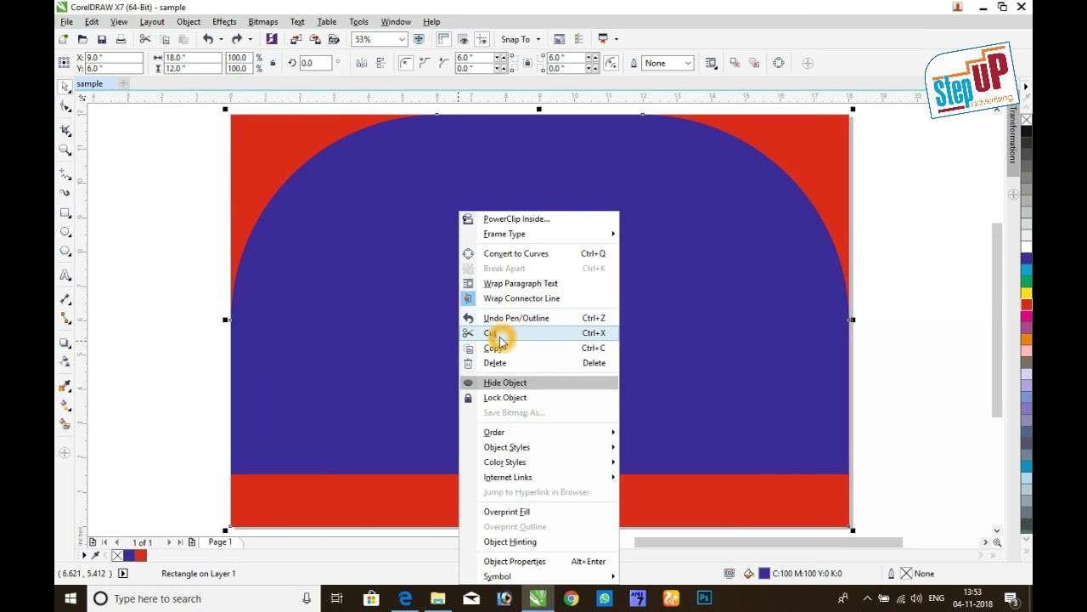
pyautogui.click(493, 352)
pyautogui.rightClick(457, 289)
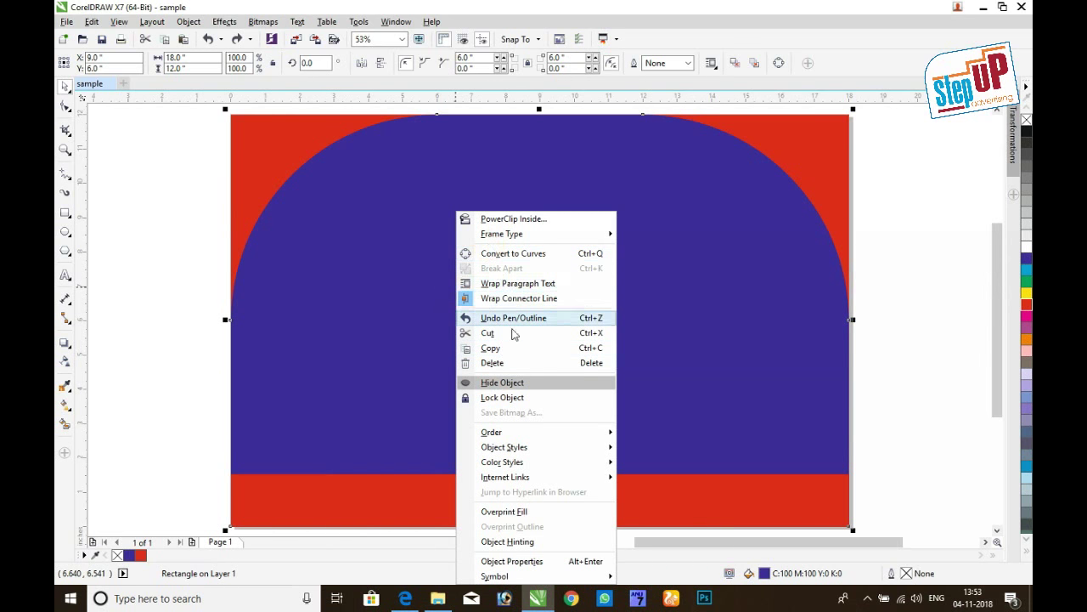
pyautogui.click(501, 351)
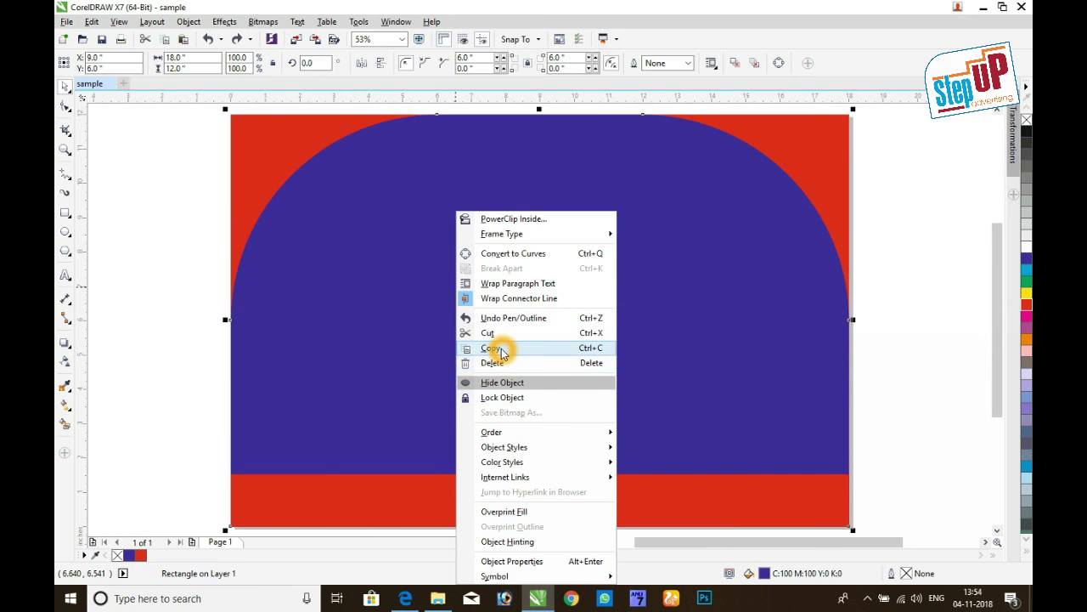
pyautogui.click(501, 349)
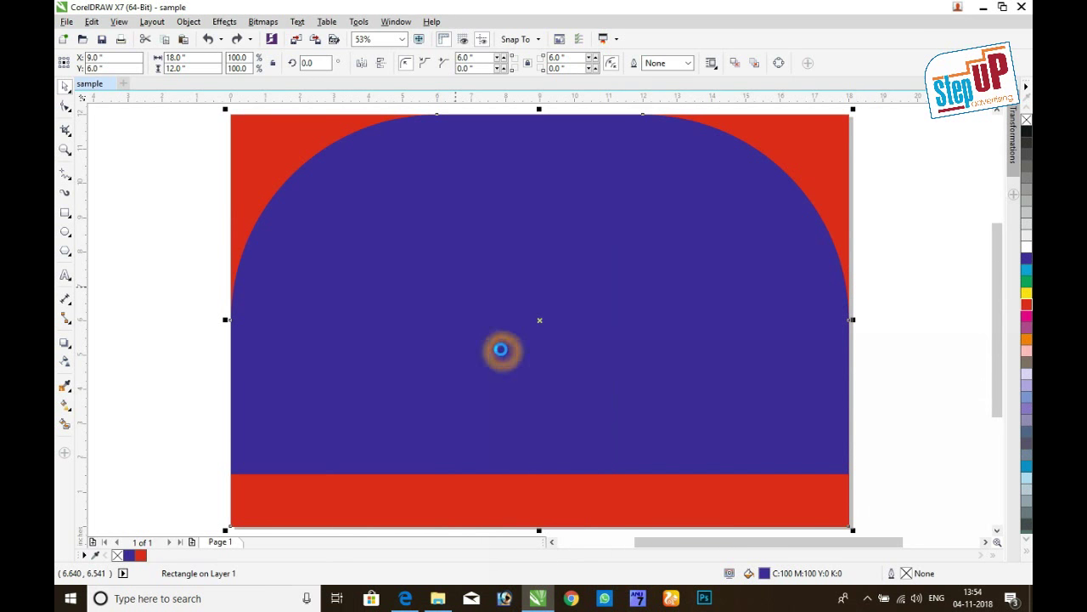
pyautogui.rightClick(485, 303)
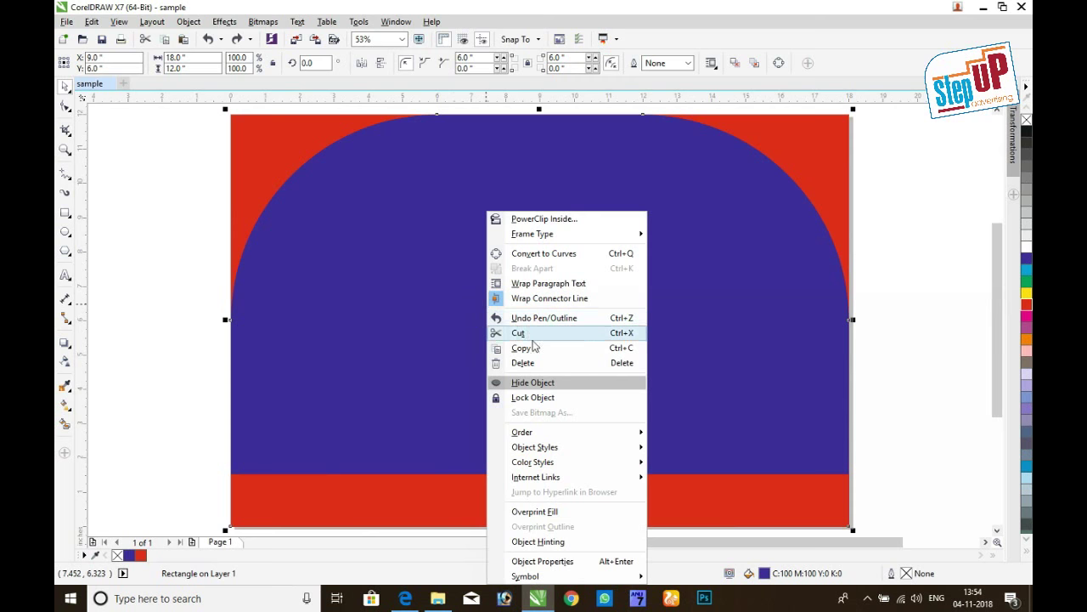
pyautogui.click(195, 261)
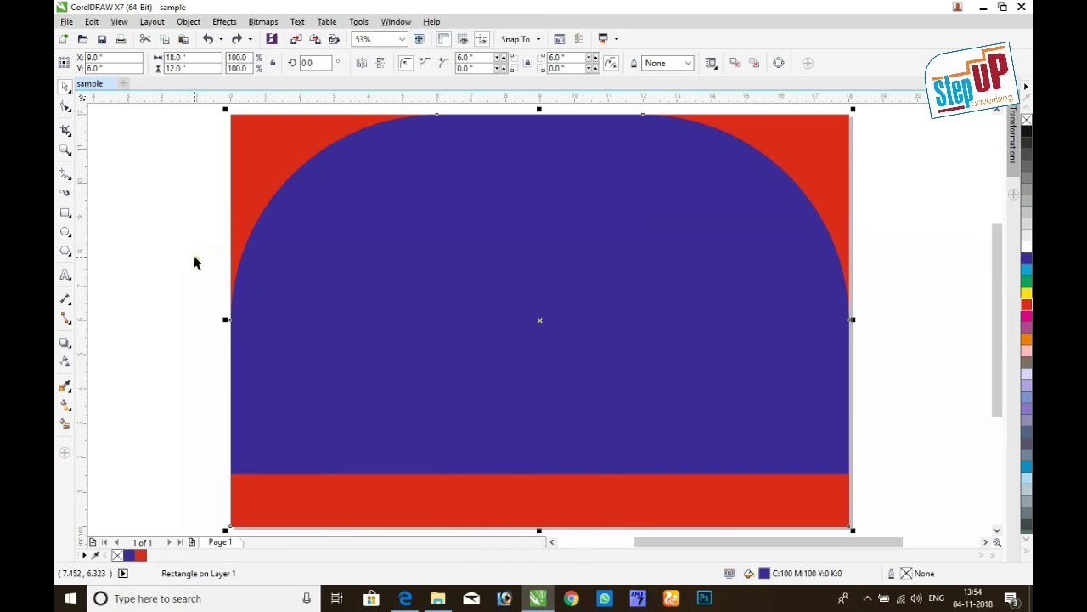
pyautogui.rightClick(195, 261)
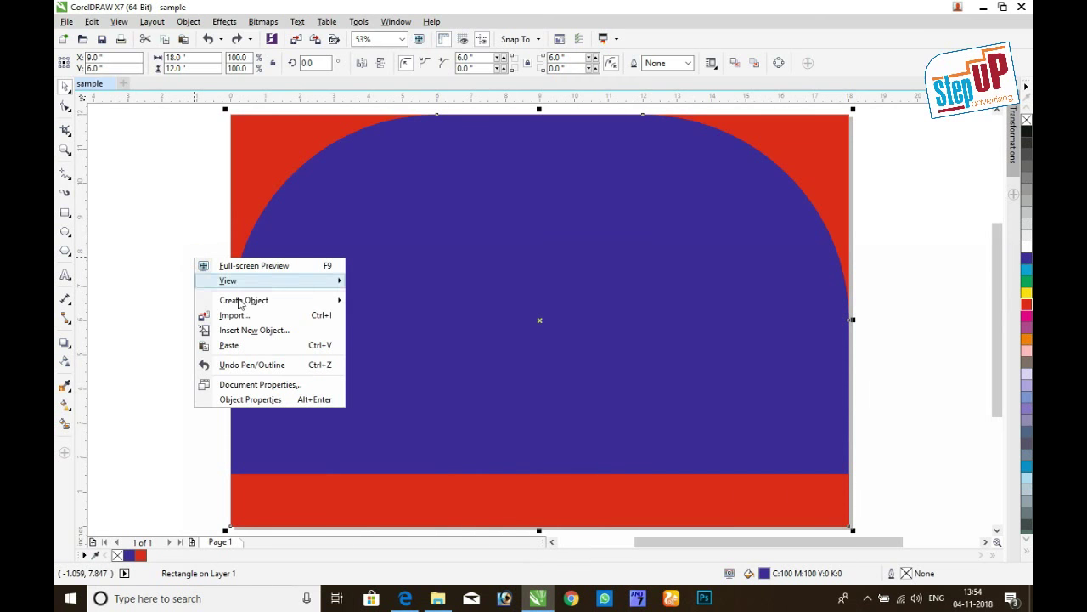
pyautogui.click(243, 345)
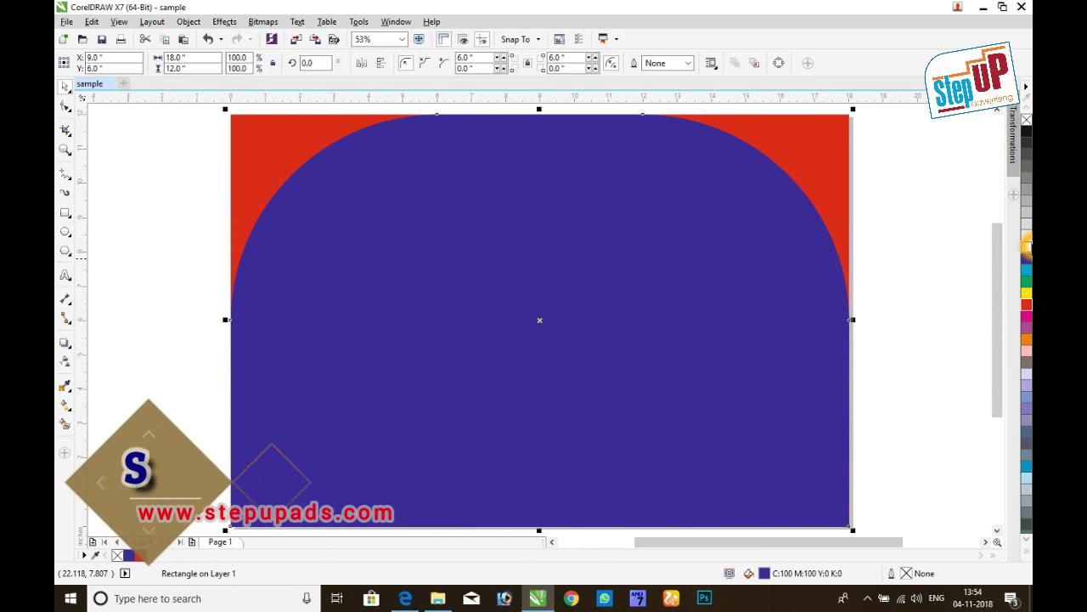
# - Raise the pasted copy's bottom edge above the red strip and fill it white
pyautogui.moveTo(551, 524); pyautogui.dragTo(633, 476)
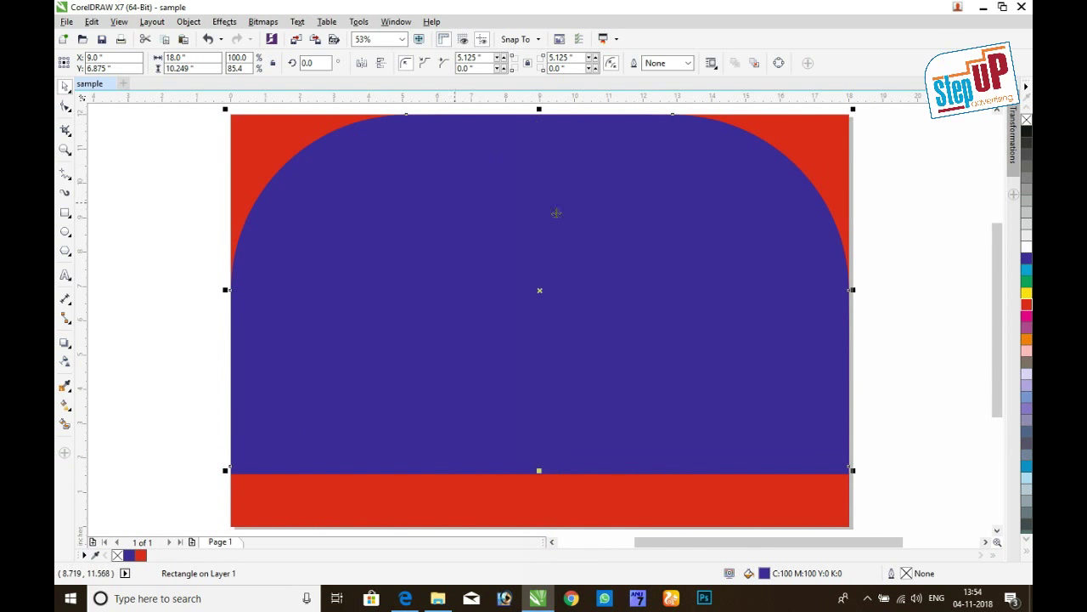
pyautogui.click(1026, 246)
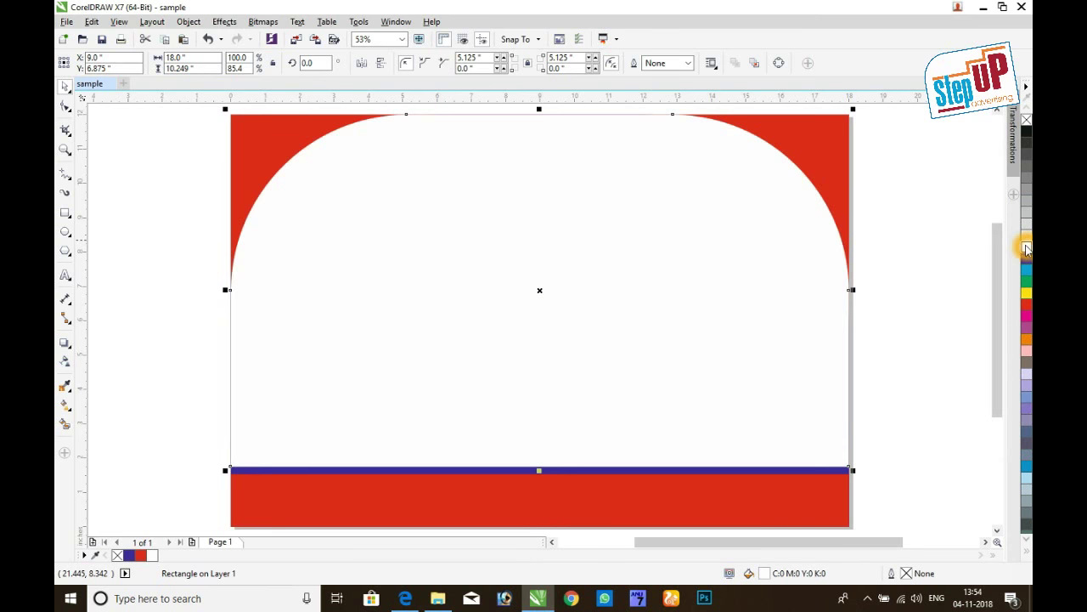
pyautogui.moveTo(546, 475); pyautogui.dragTo(580, 480)
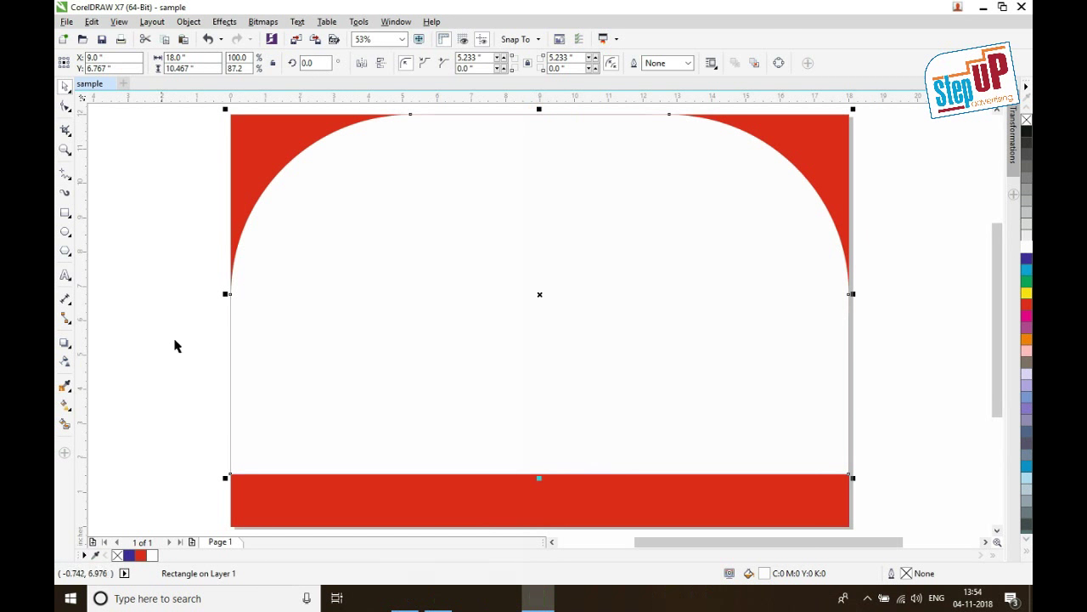
# - Pull the white copy's sides and top inward to 14.983 x 8.946 inches, revealing a blue band
pyautogui.click(224, 293)
pyautogui.moveTo(224, 293); pyautogui.dragTo(272, 295)
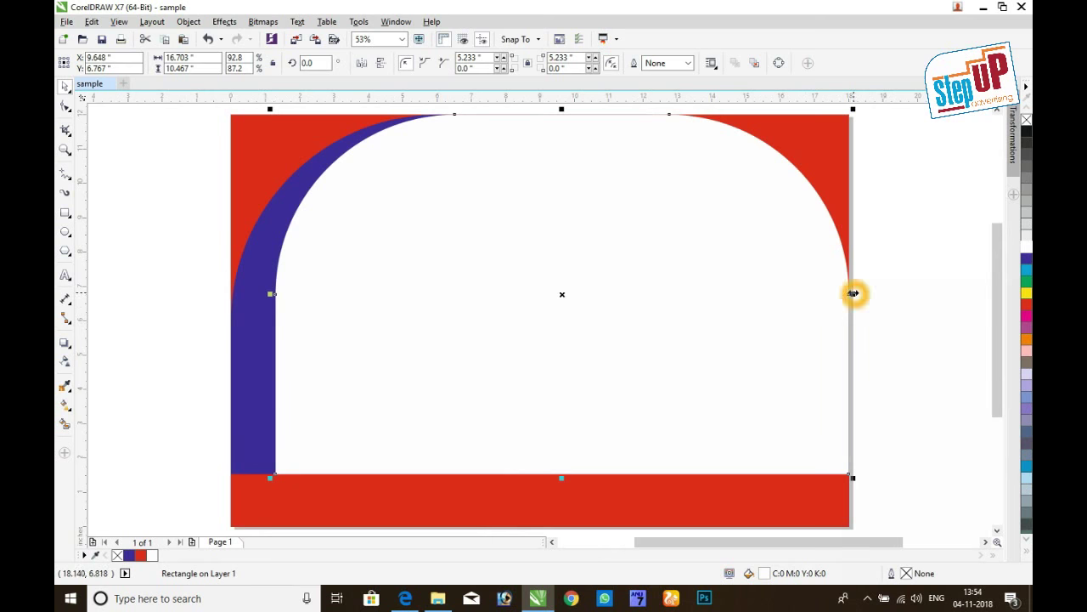
pyautogui.moveTo(853, 295); pyautogui.dragTo(794, 306)
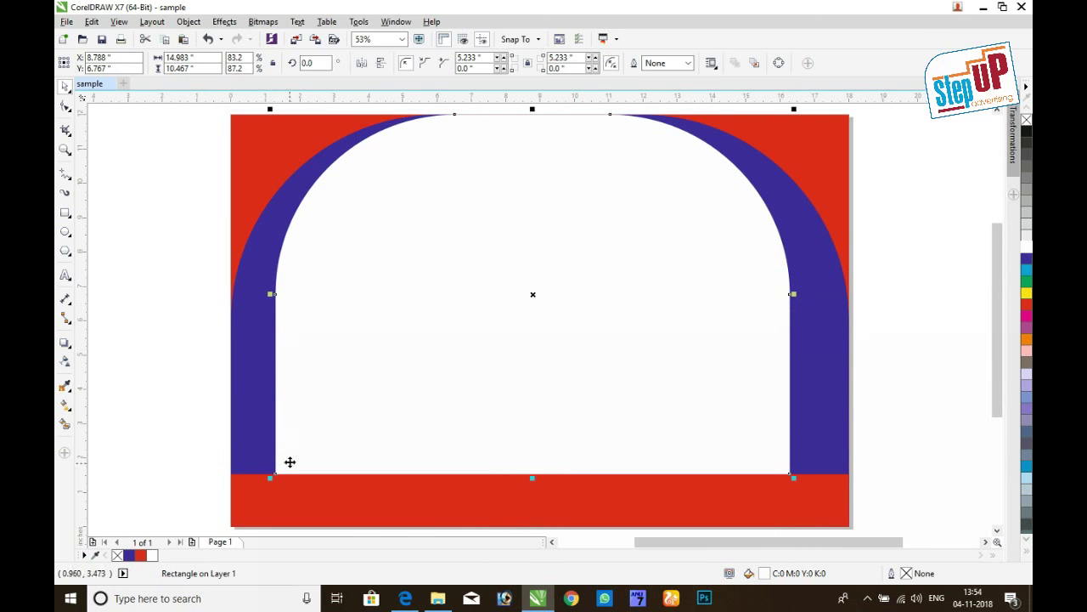
pyautogui.moveTo(533, 109)
pyautogui.mouseDown()
pyautogui.moveTo(533, 190)
pyautogui.moveTo(532, 161)
pyautogui.mouseUp()
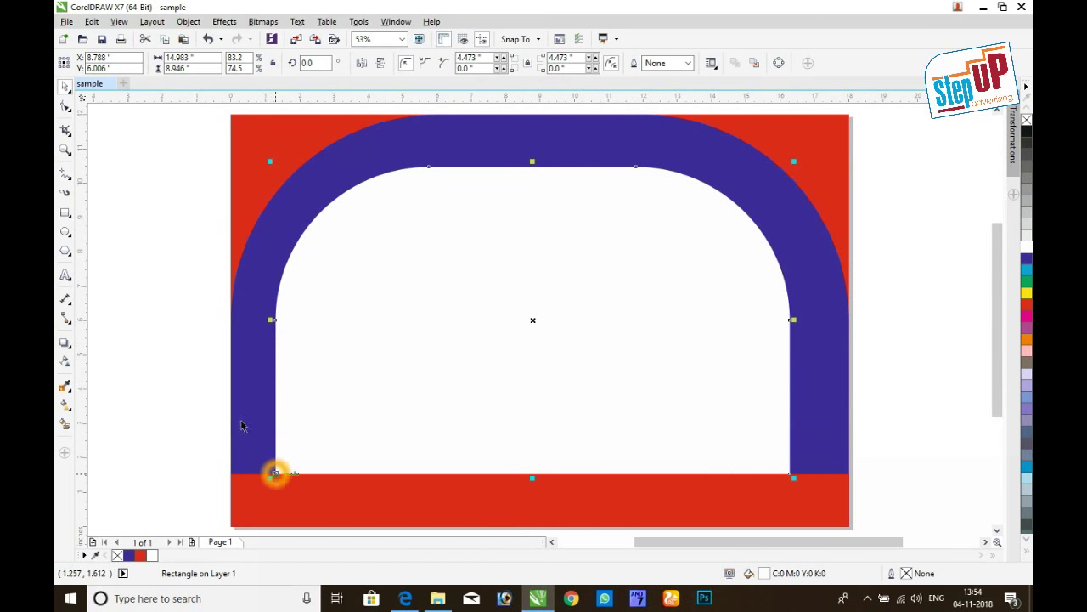
pyautogui.click(68, 89)
pyautogui.click(137, 26)
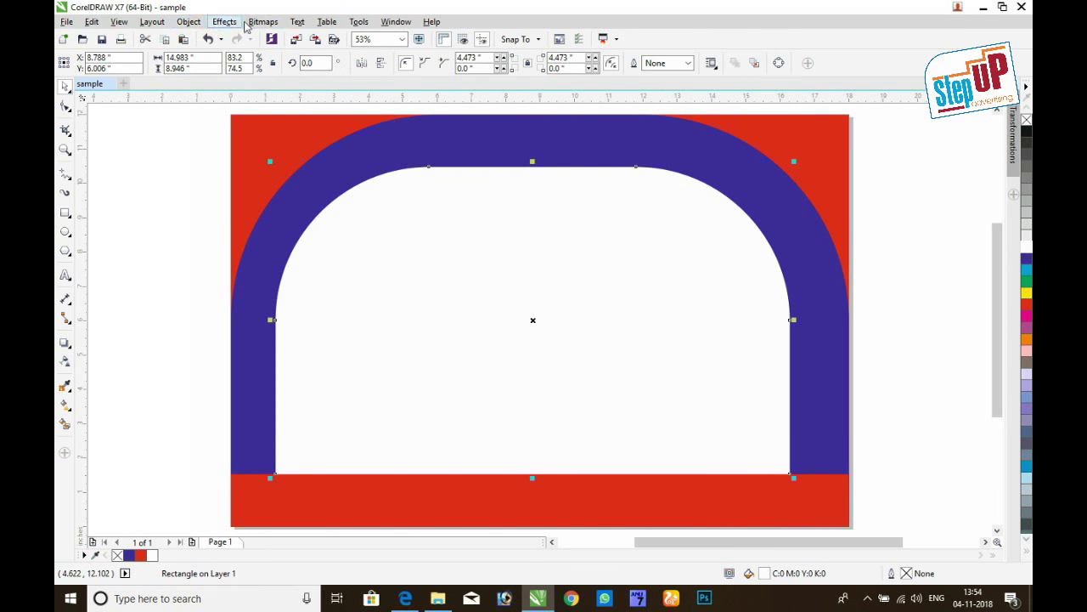
# - Convert the white inset shape to curves from its right-click menu
pyautogui.click(263, 22)
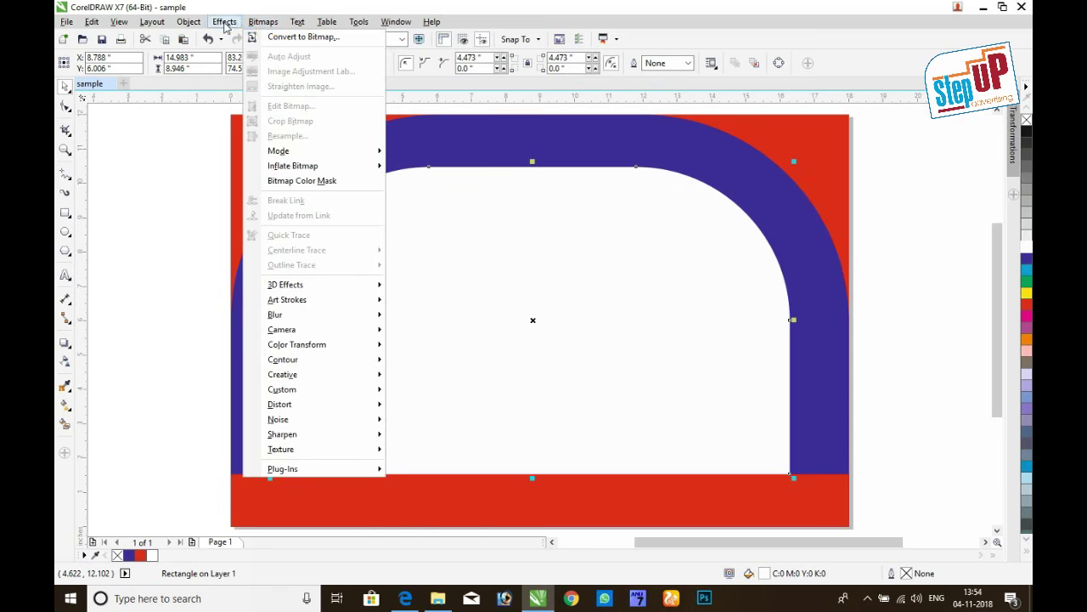
pyautogui.click(338, 249)
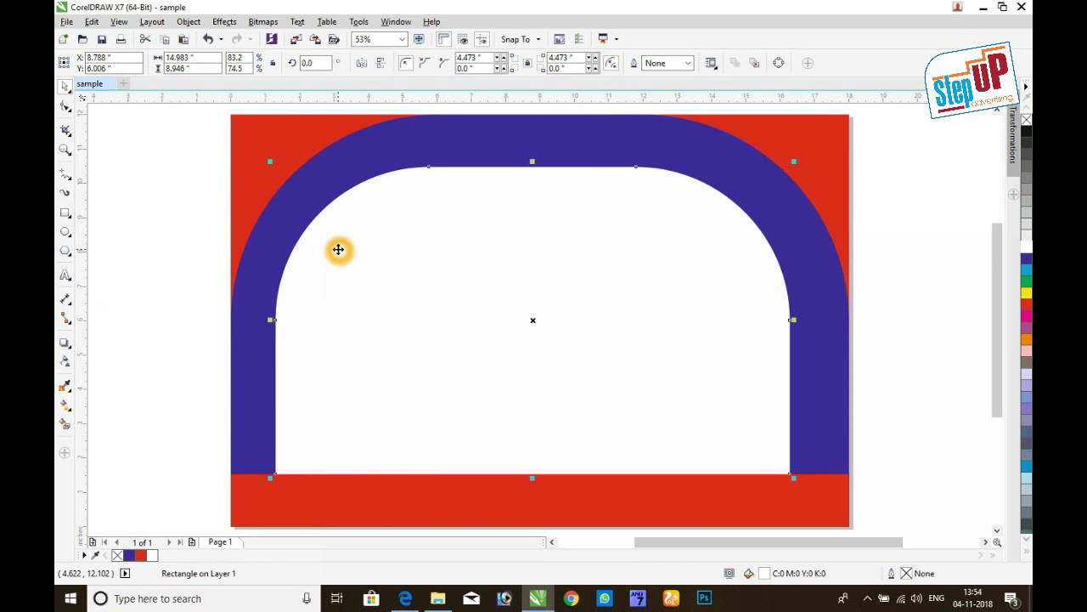
pyautogui.rightClick(390, 268)
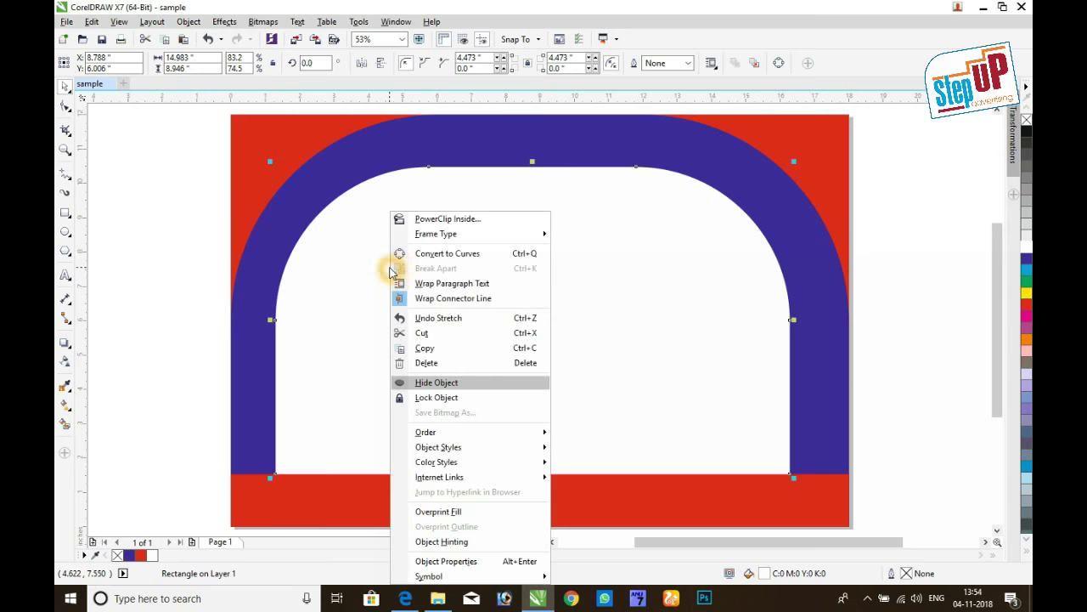
pyautogui.click(454, 253)
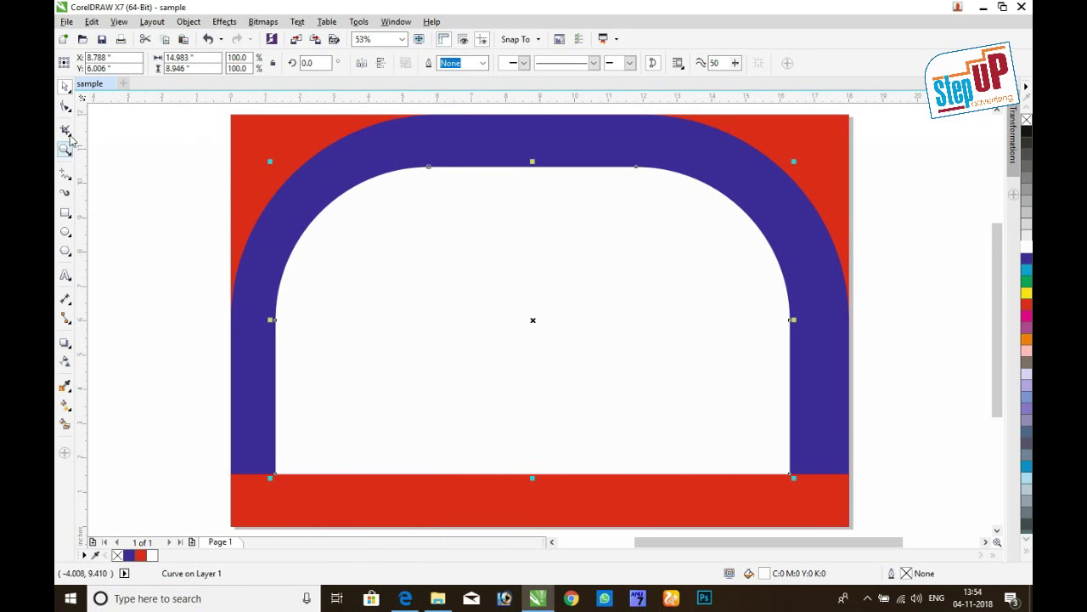
# - Try moving the white curve's bottom and upper-left nodes, then undo back to vertical sides
pyautogui.click(67, 106)
pyautogui.click(182, 354)
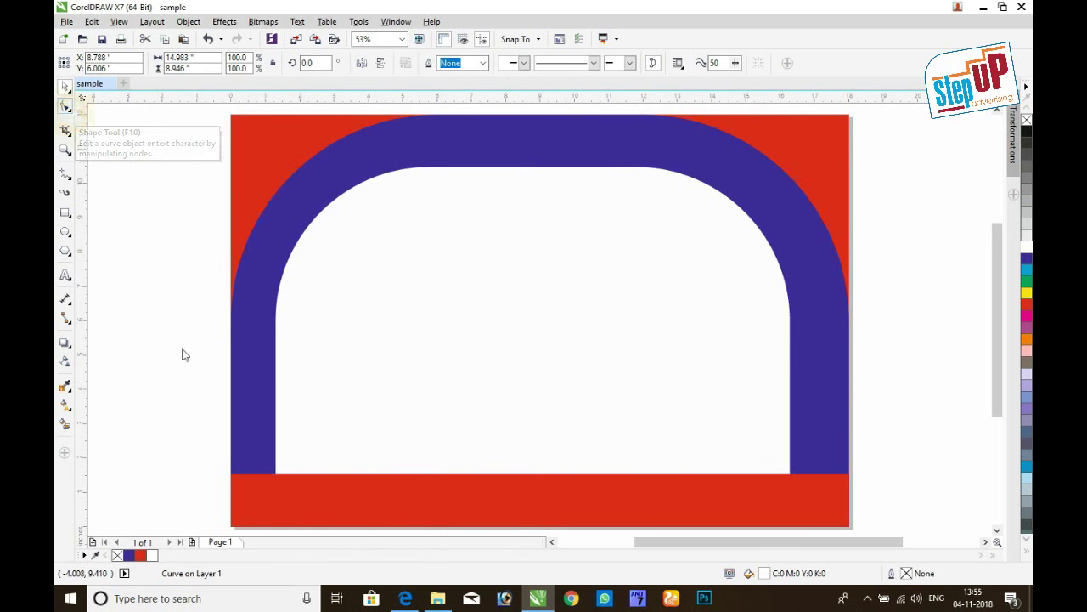
pyautogui.click(287, 474)
pyautogui.moveTo(274, 473); pyautogui.dragTo(231, 474)
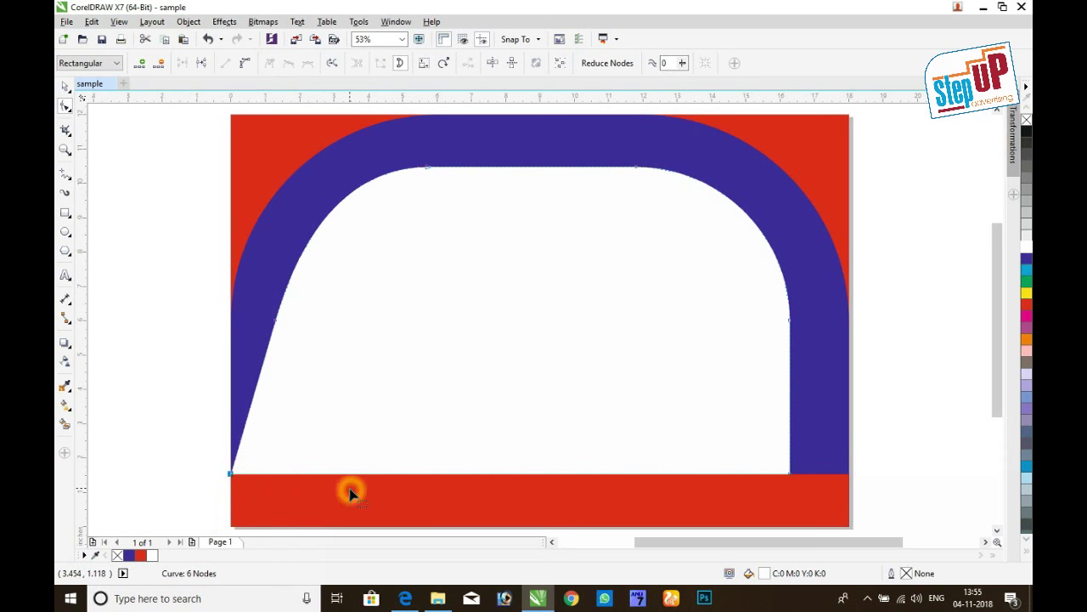
pyautogui.hotkey('ctrl', 'z')
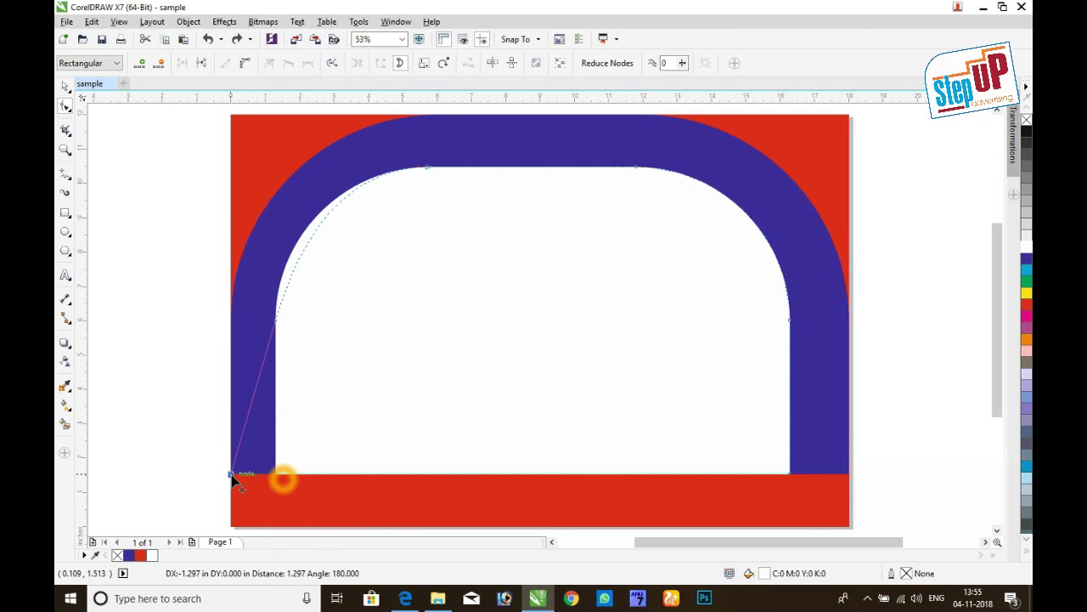
pyautogui.moveTo(259, 474); pyautogui.dragTo(231, 474)
pyautogui.moveTo(886, 482)
pyautogui.mouseDown()
pyautogui.moveTo(745, 464)
pyautogui.moveTo(850, 474)
pyautogui.mouseUp()
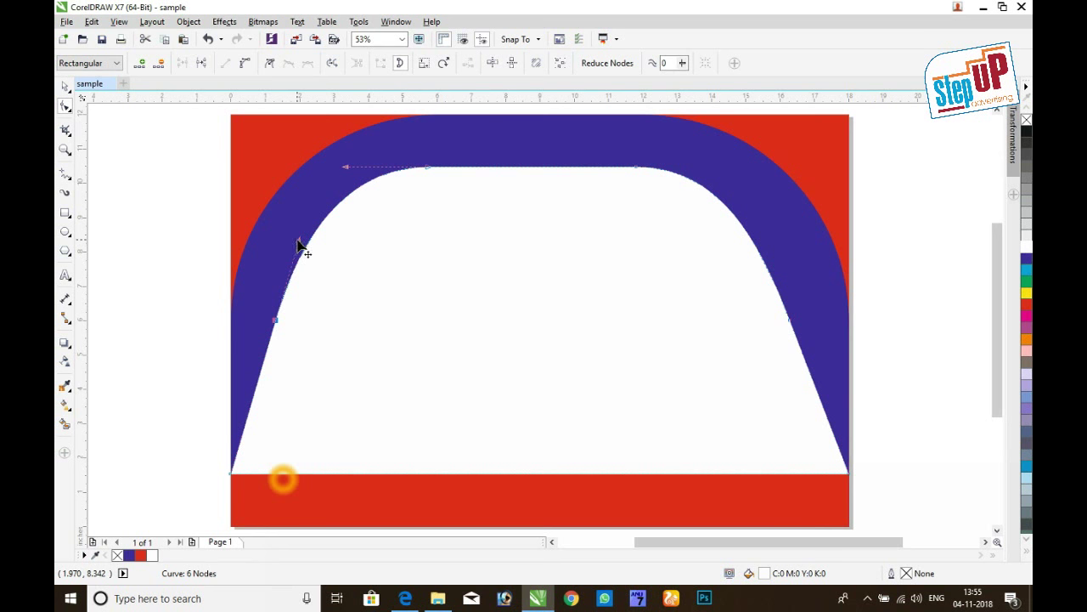
pyautogui.moveTo(298, 244); pyautogui.dragTo(288, 224)
pyautogui.hotkey('ctrl', 'z')
pyautogui.hotkey('ctrl', 'z')
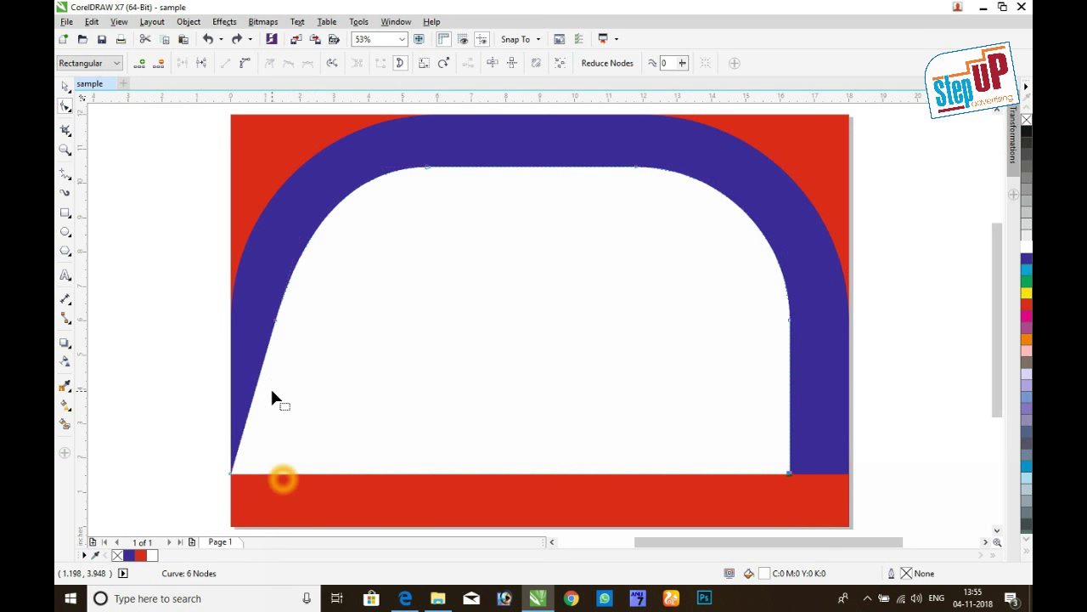
pyautogui.hotkey('ctrl', 'z')
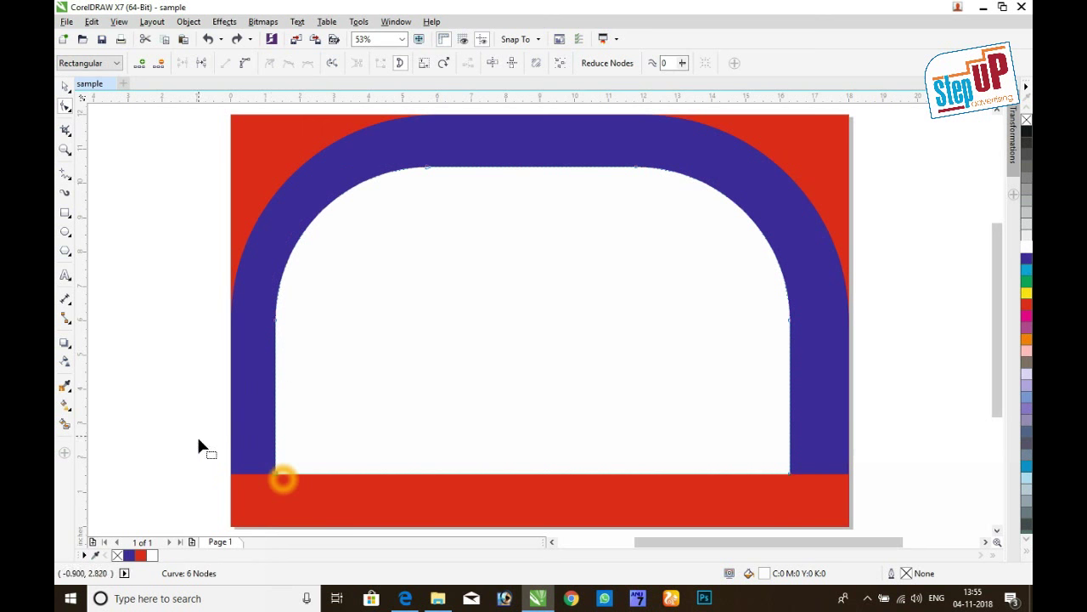
# - Keep the bottom segment straight and drag both bottom corners out to the page edges
pyautogui.click(244, 62)
pyautogui.click(226, 67)
pyautogui.moveTo(276, 476); pyautogui.dragTo(231, 473)
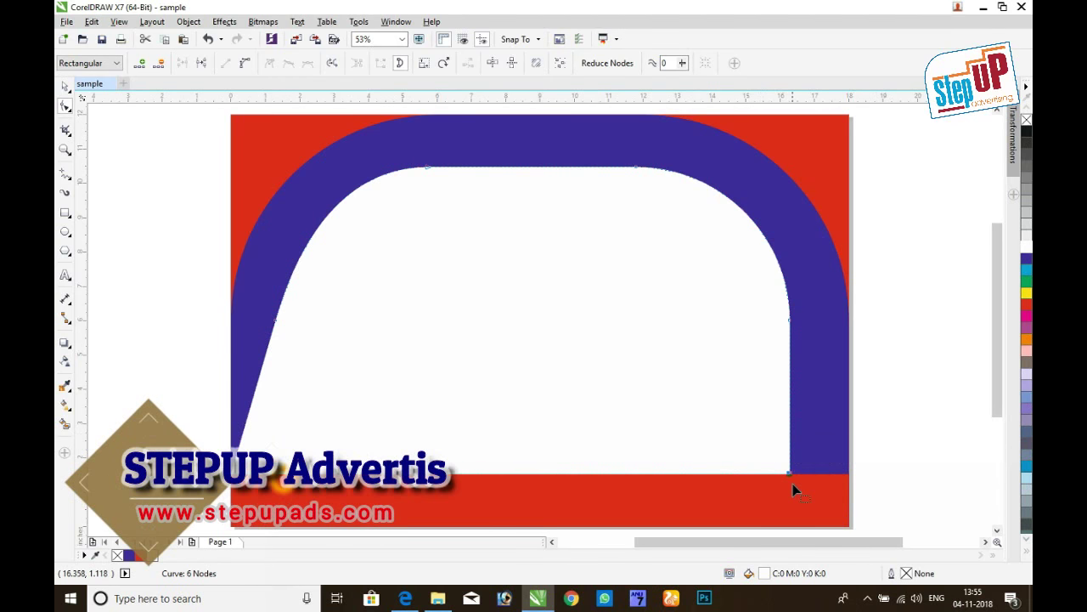
pyautogui.moveTo(798, 477); pyautogui.dragTo(854, 476)
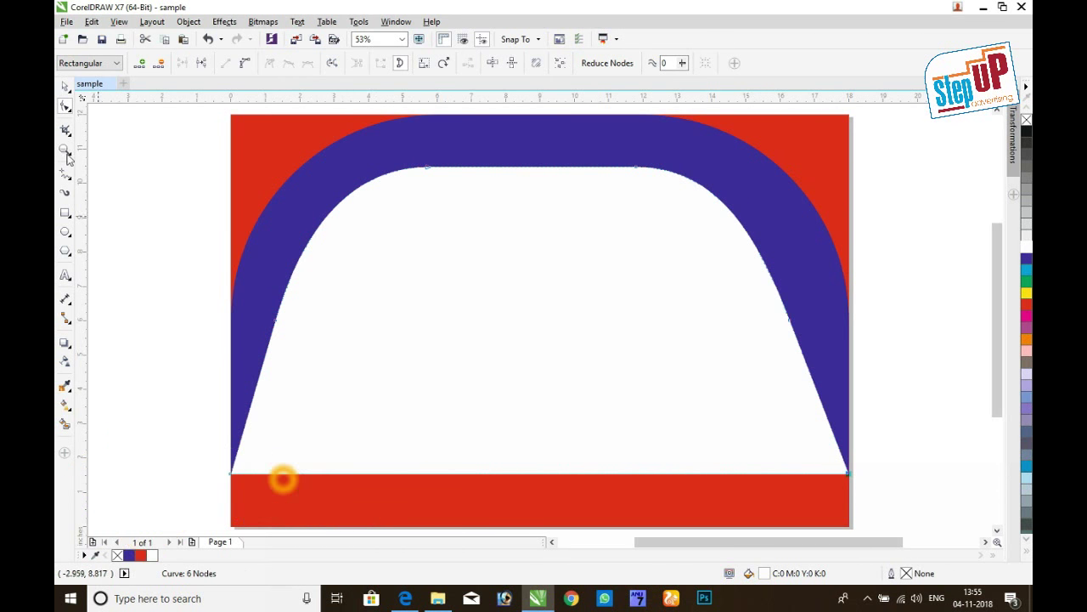
pyautogui.click(65, 87)
# - Select the white inset, fit the drawing in view, and raise its top edge slightly
pyautogui.click(165, 394)
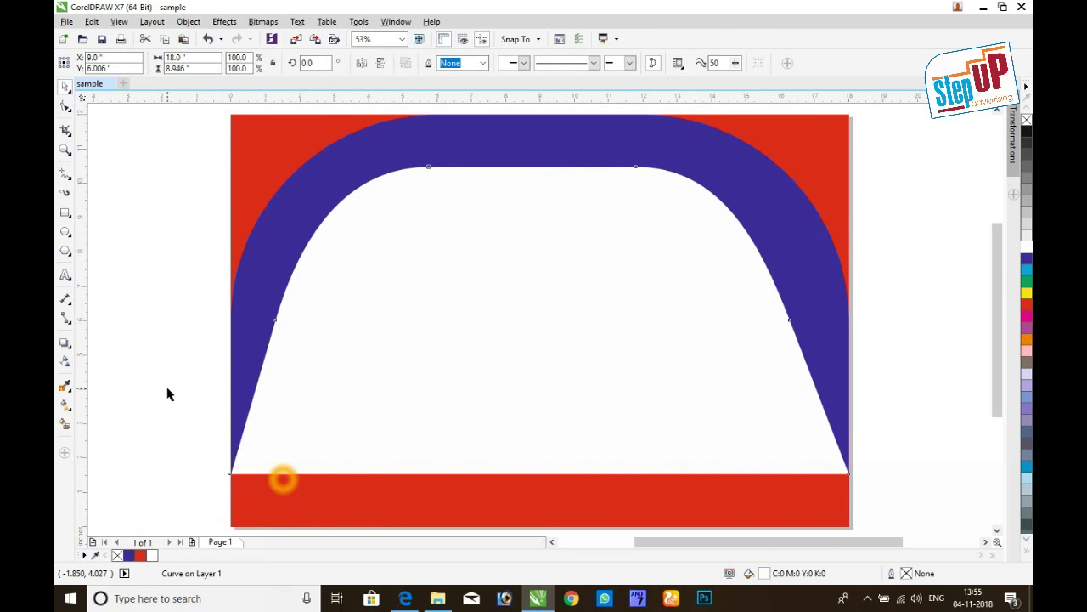
pyautogui.click(284, 484)
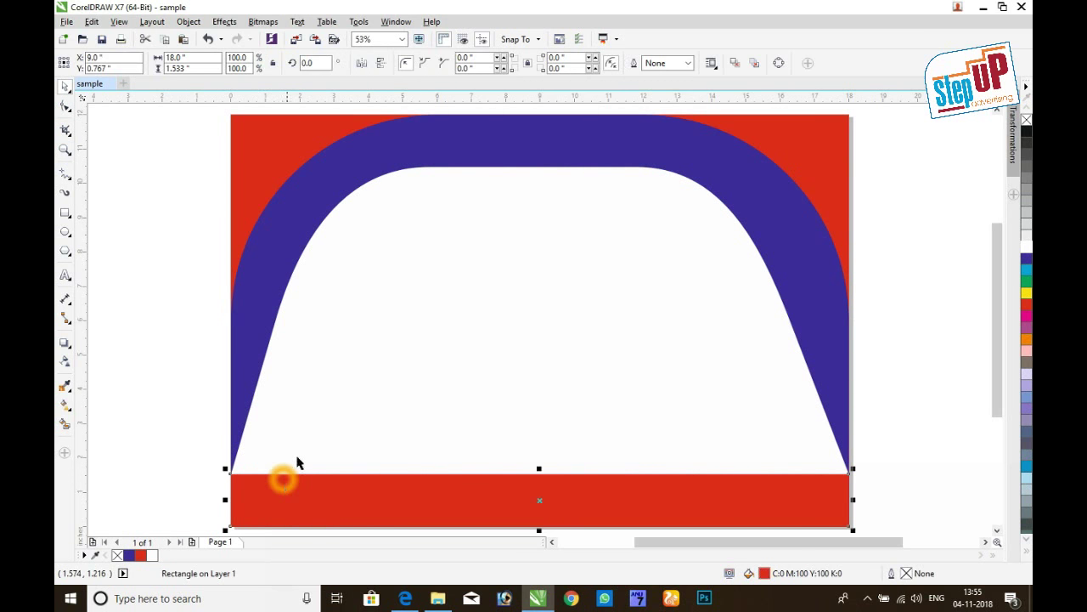
pyautogui.click(335, 363)
pyautogui.scroll(-1, 335, 361)
pyautogui.scroll(1, 335, 362)
pyautogui.scroll(2, 336, 362)
pyautogui.scroll(1, 336, 362)
pyautogui.press('F4')
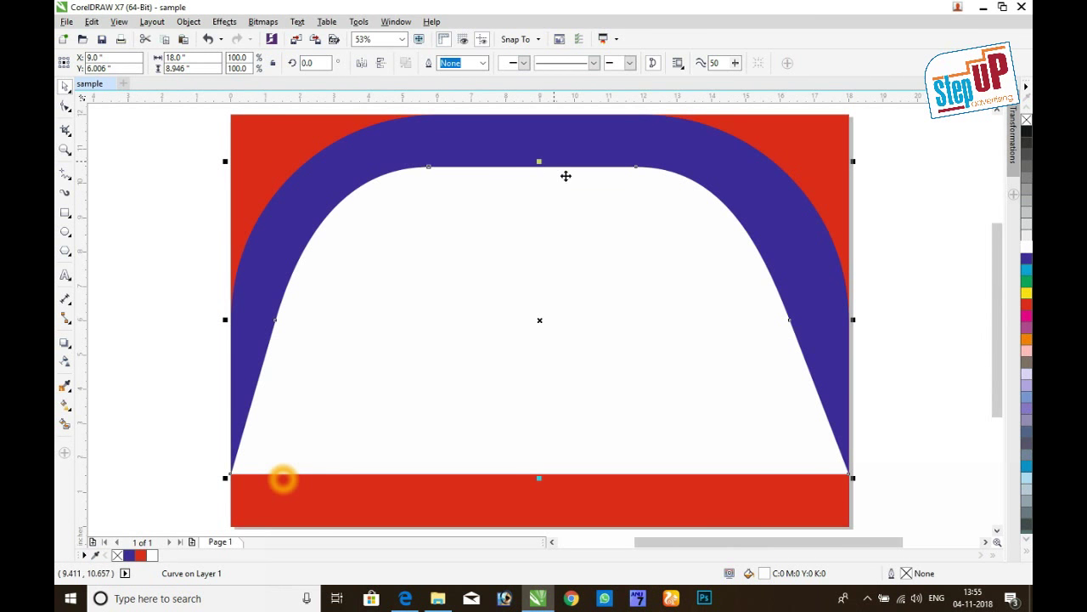
pyautogui.moveTo(539, 160)
pyautogui.mouseDown()
pyautogui.moveTo(540, 186)
pyautogui.moveTo(583, 152)
pyautogui.mouseUp()
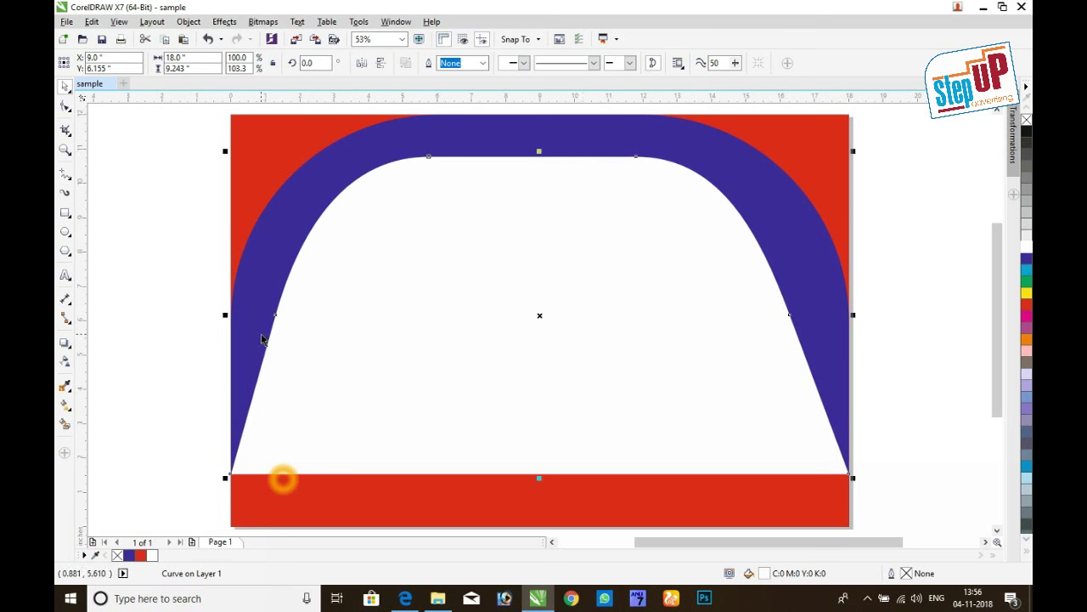
# - Drag the inset's left and right side nodes up and outward to round its shoulders
pyautogui.click(68, 108)
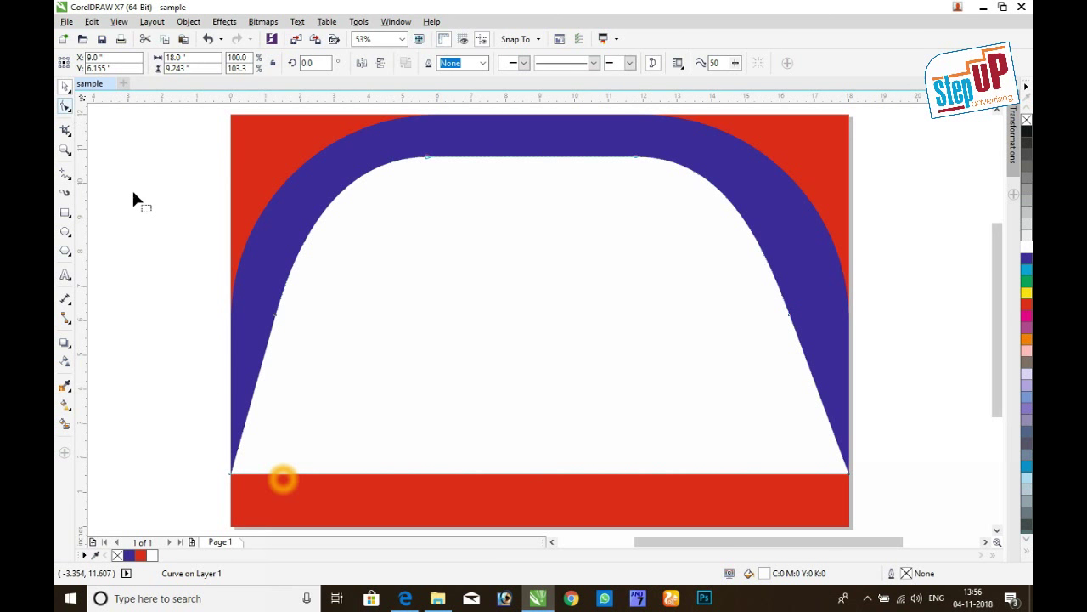
pyautogui.click(275, 316)
pyautogui.moveTo(272, 318); pyautogui.dragTo(258, 305)
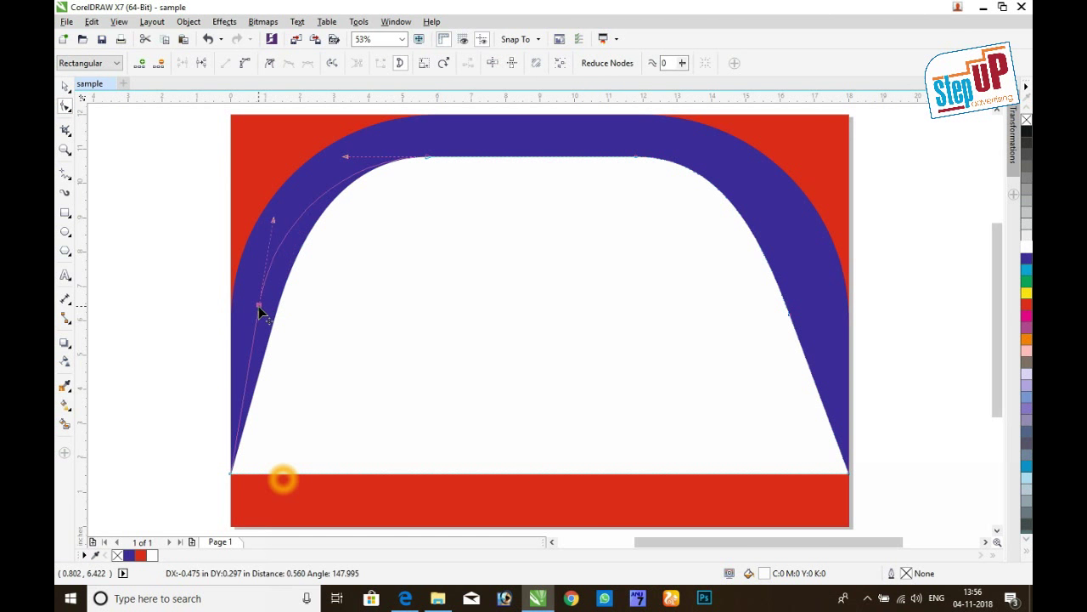
pyautogui.hotkey('ctrl', 'z')
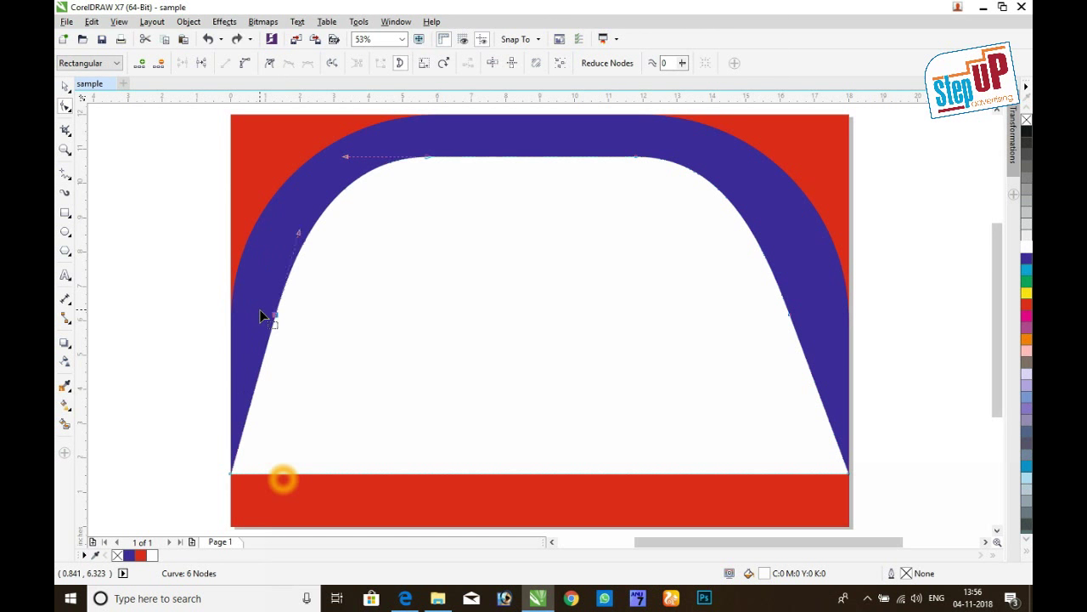
pyautogui.moveTo(276, 315); pyautogui.dragTo(258, 307)
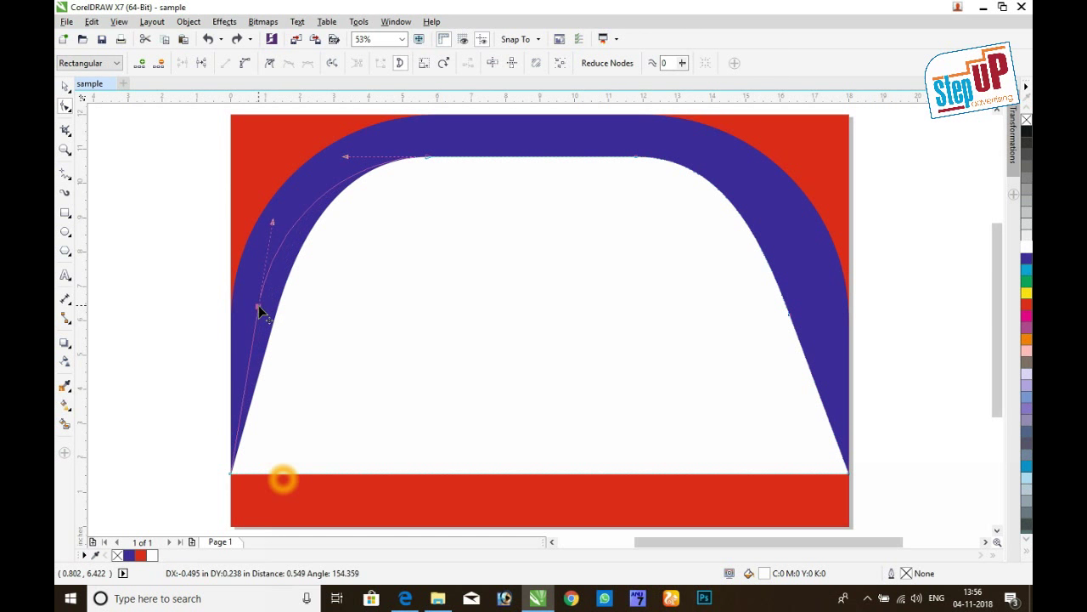
pyautogui.click(788, 316)
pyautogui.moveTo(789, 316); pyautogui.dragTo(809, 308)
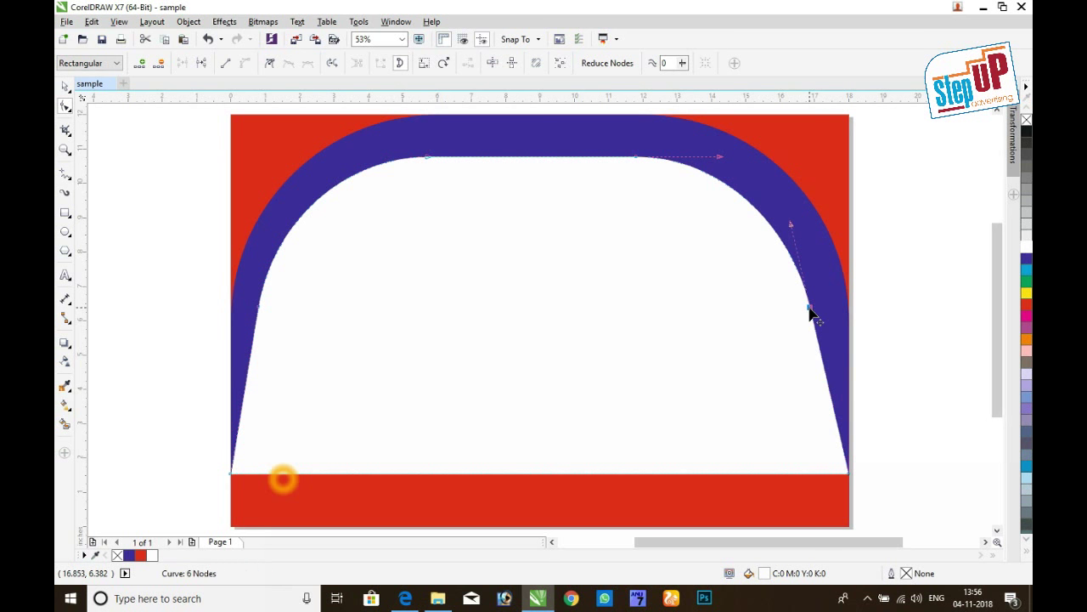
# - Lower the white inset's top edge so it stands about 8.9 inches tall
pyautogui.click(65, 87)
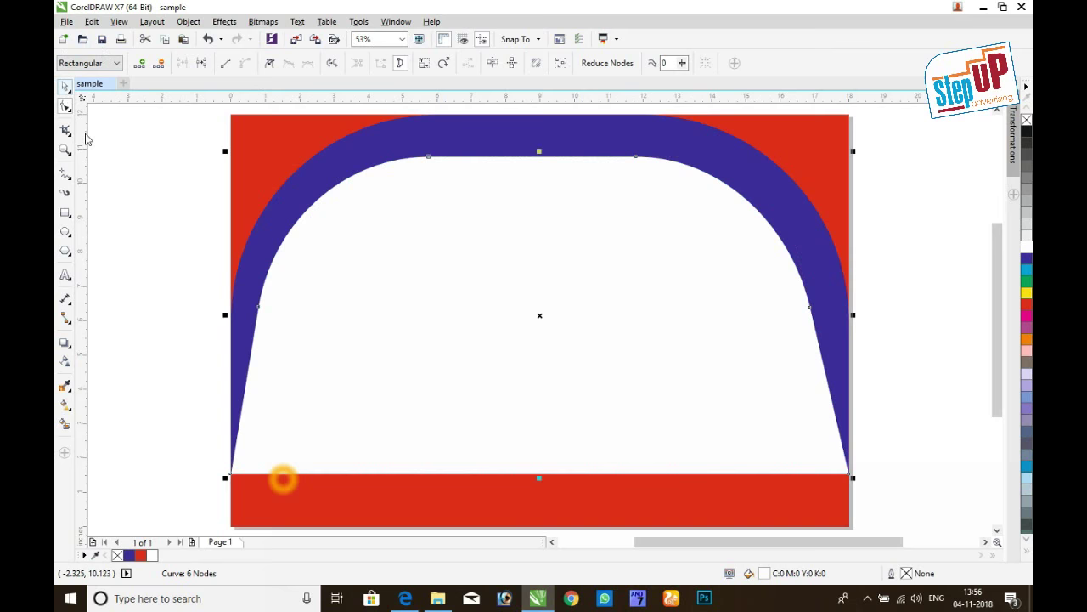
pyautogui.click(486, 160)
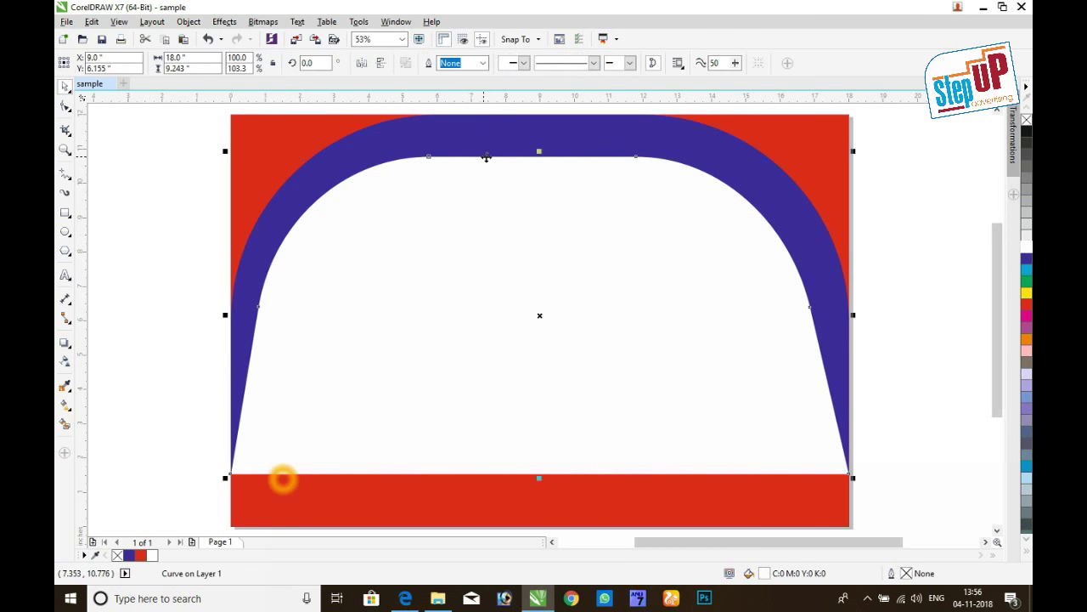
pyautogui.moveTo(534, 159); pyautogui.dragTo(543, 167)
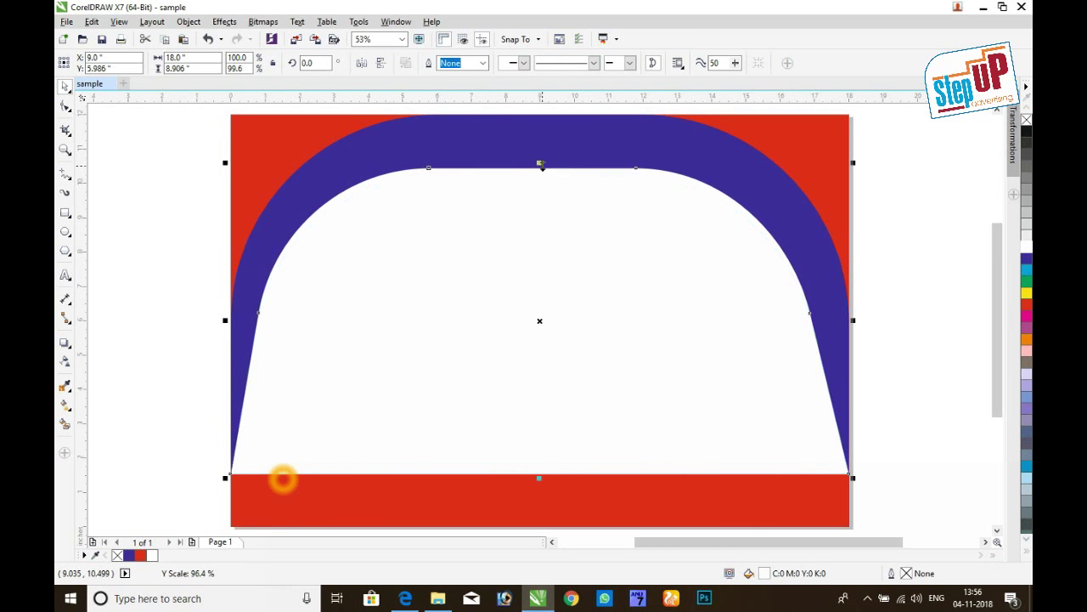
# - Add 'no parking' as artistic text and drag it onto the top of the blue arch
pyautogui.click(145, 227)
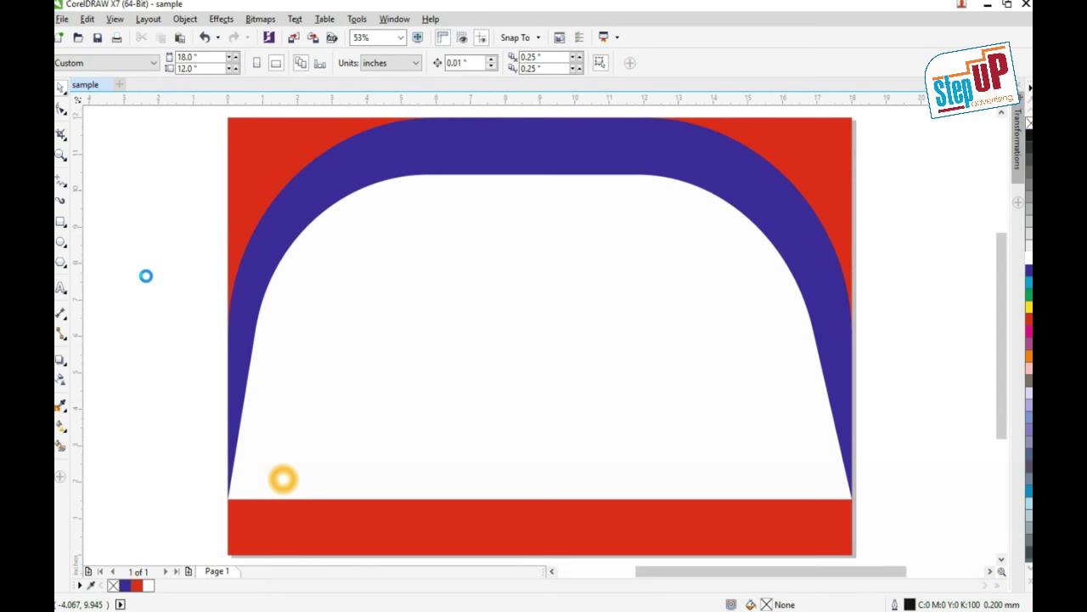
pyautogui.press('F8')
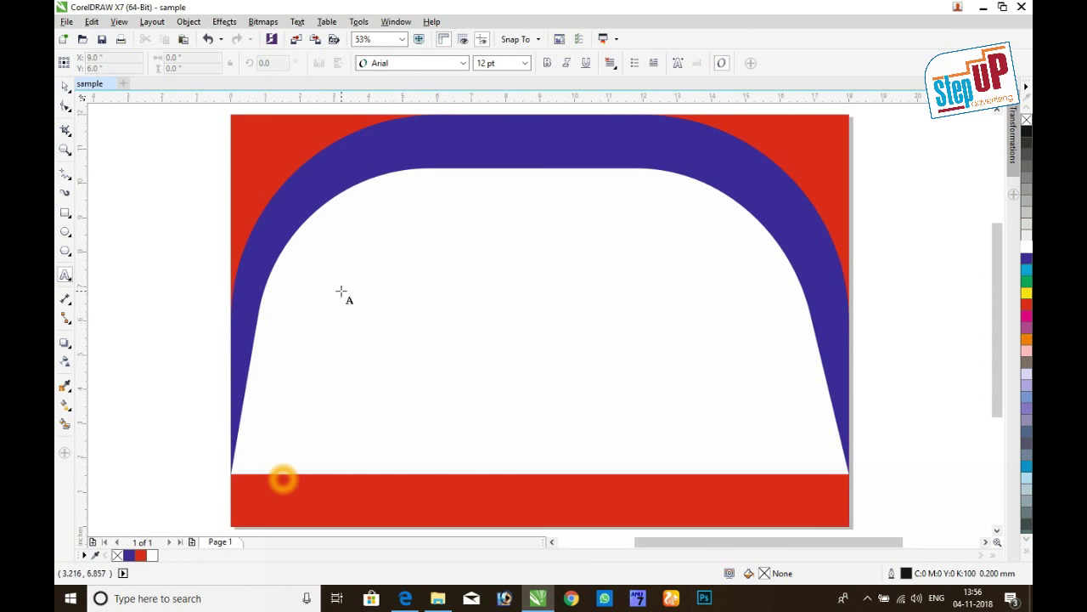
pyautogui.click(65, 86)
pyautogui.press('F8')
pyautogui.click(360, 283)
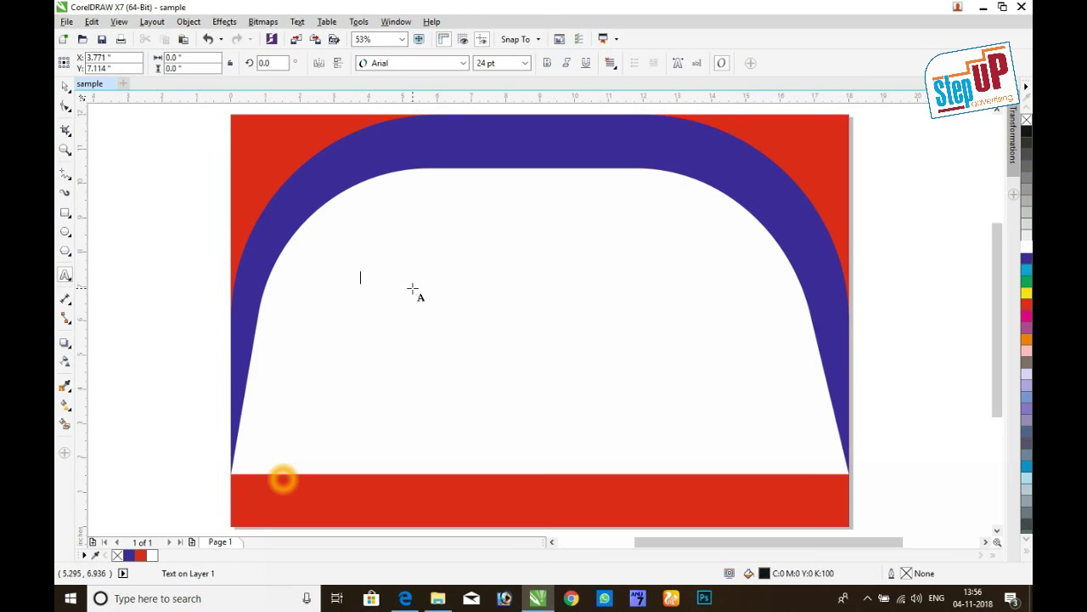
pyautogui.write('NO PAR')
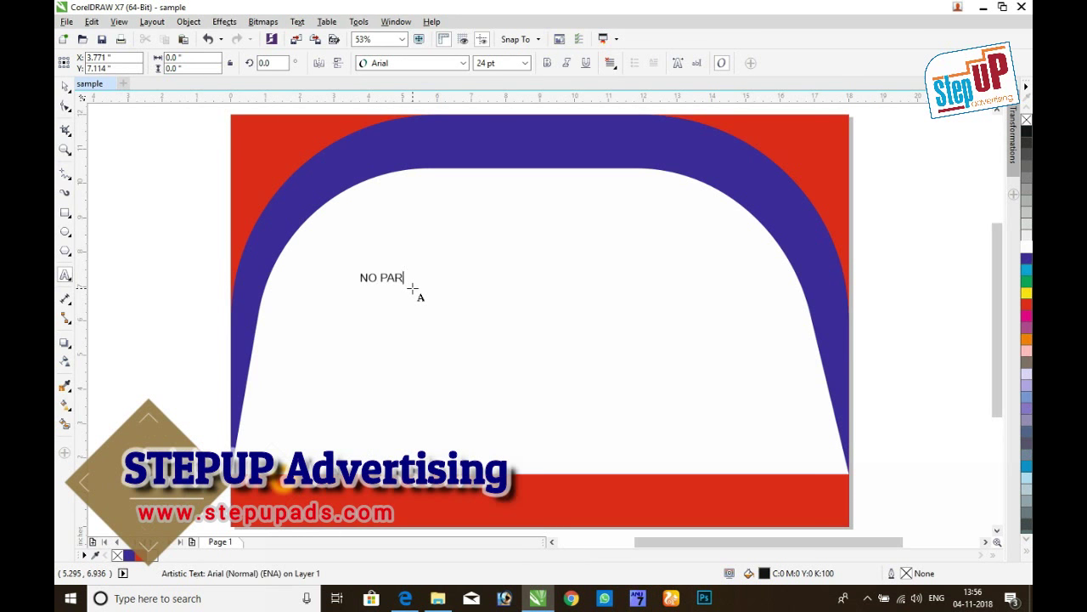
pyautogui.press('BackSpace')
pyautogui.press('BackSpace')
pyautogui.press('BackSpace')
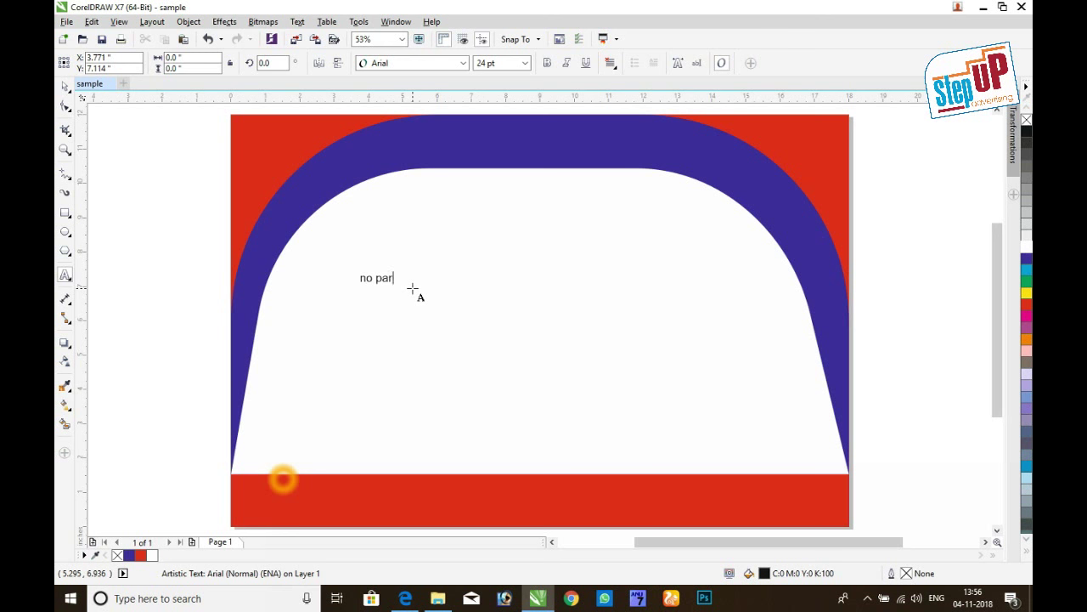
pyautogui.hotkey('ctrl', 'space')
pyautogui.moveTo(386, 279)
pyautogui.mouseDown()
pyautogui.moveTo(417, 132)
pyautogui.moveTo(760, 194)
pyautogui.mouseUp()
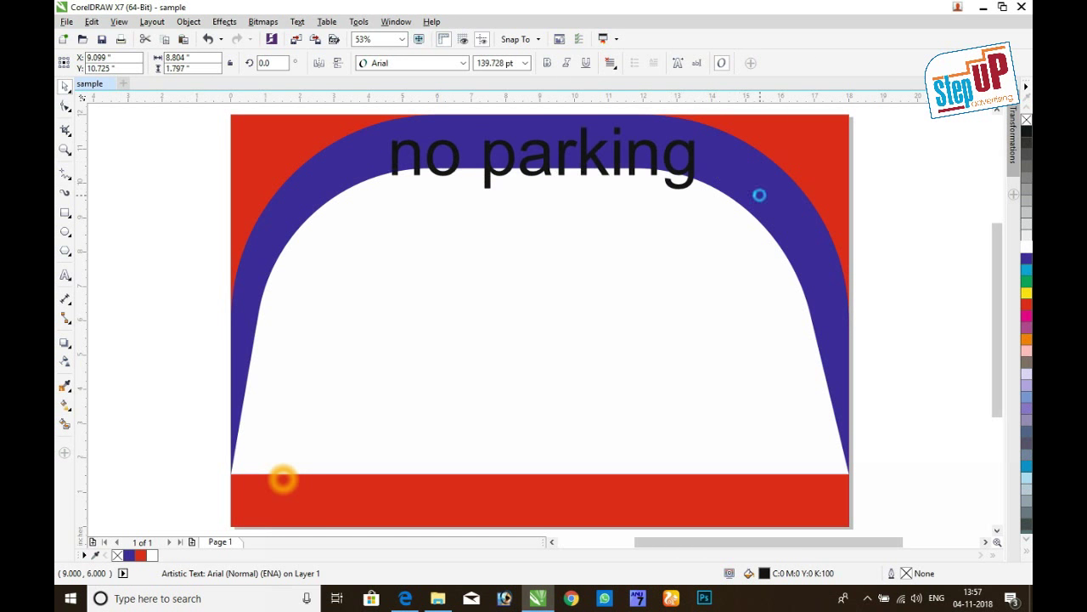
# - Shrink the 'no parking' text to about 125.9 pt and centre it on the arch top
pyautogui.moveTo(999, 322); pyautogui.dragTo(1000, 297)
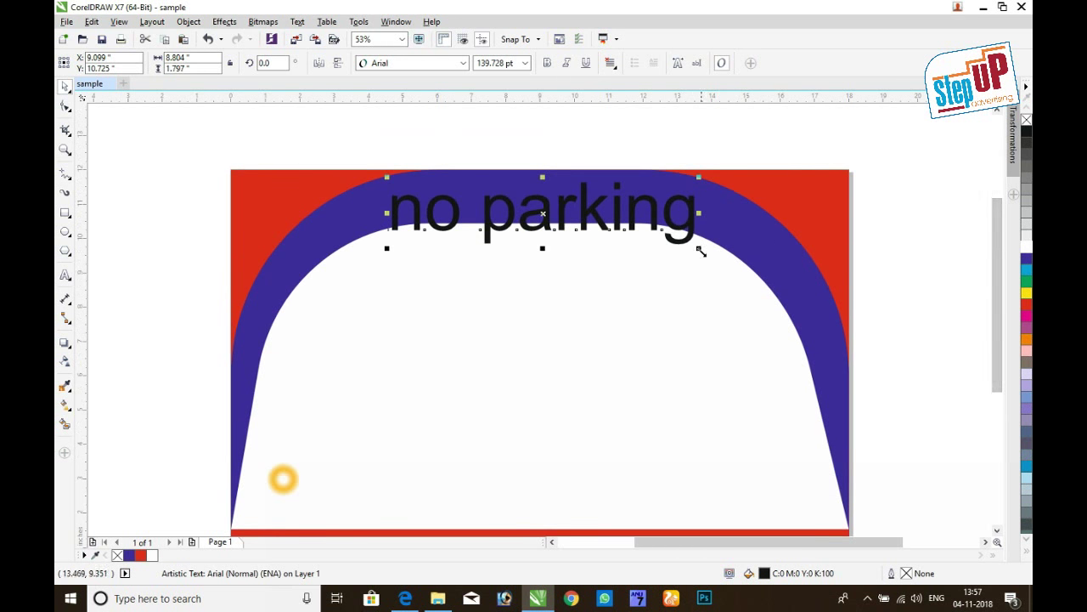
pyautogui.moveTo(701, 252); pyautogui.dragTo(670, 244)
pyautogui.moveTo(545, 207); pyautogui.dragTo(546, 201)
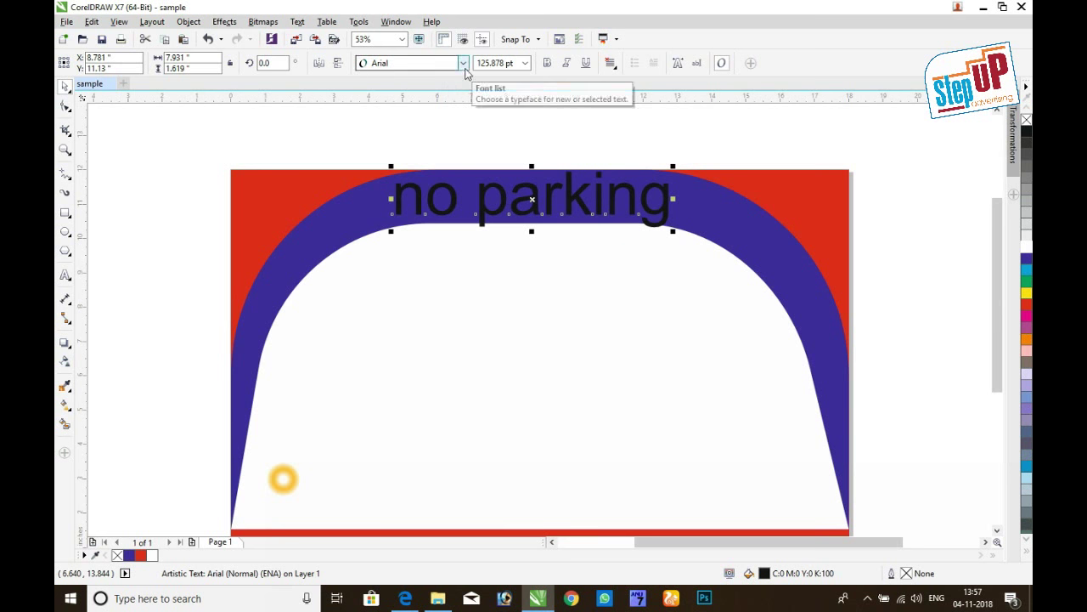
# - Select all the 'no parking' text with the Text tool and open the Effects menu
pyautogui.click(64, 274)
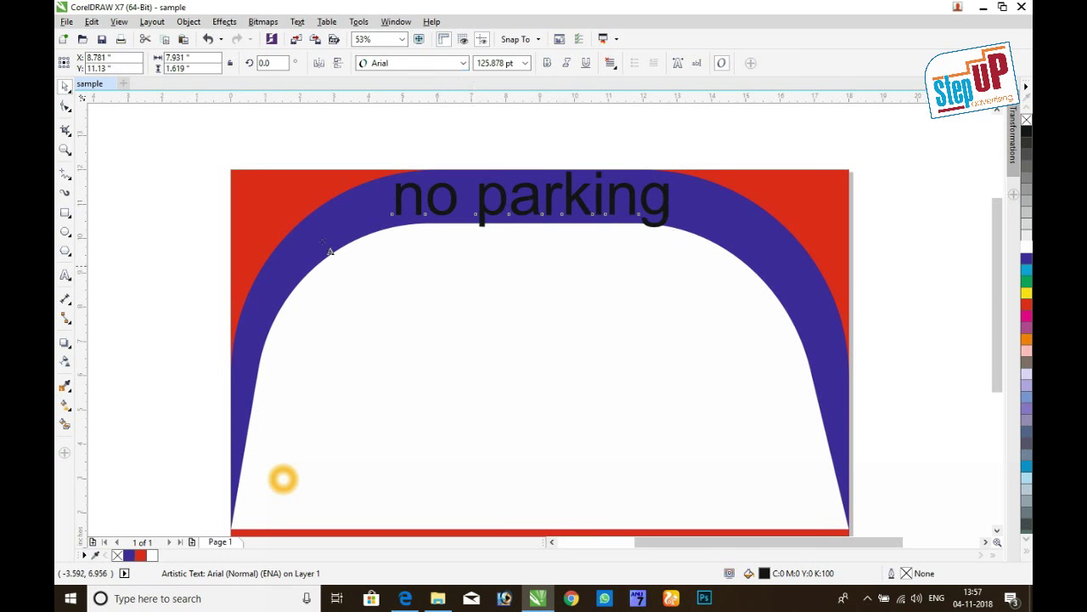
pyautogui.hotkey('ctrl', 'a')
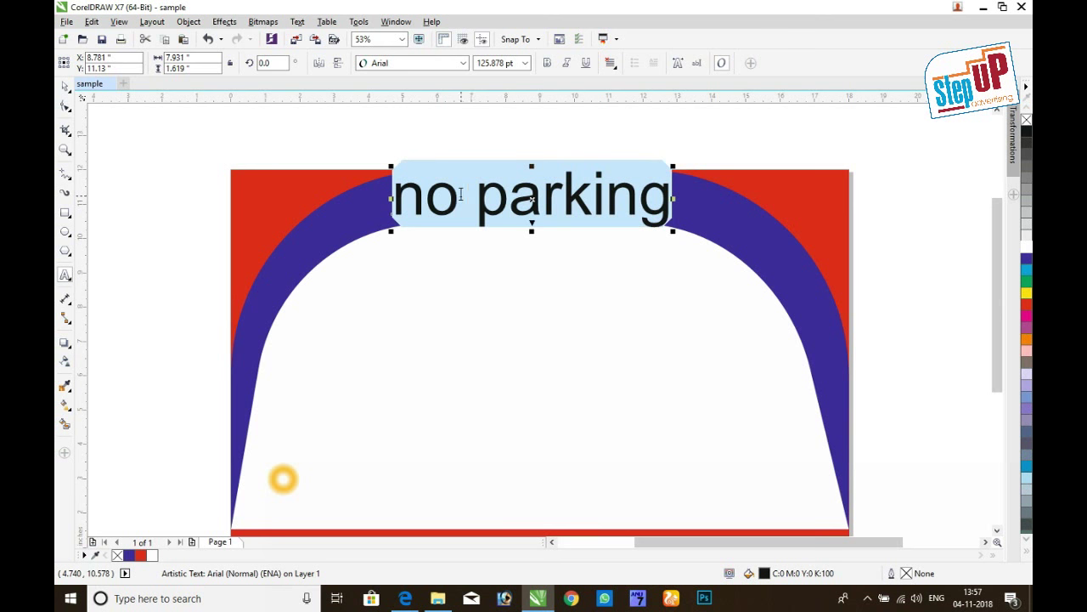
pyautogui.click(225, 22)
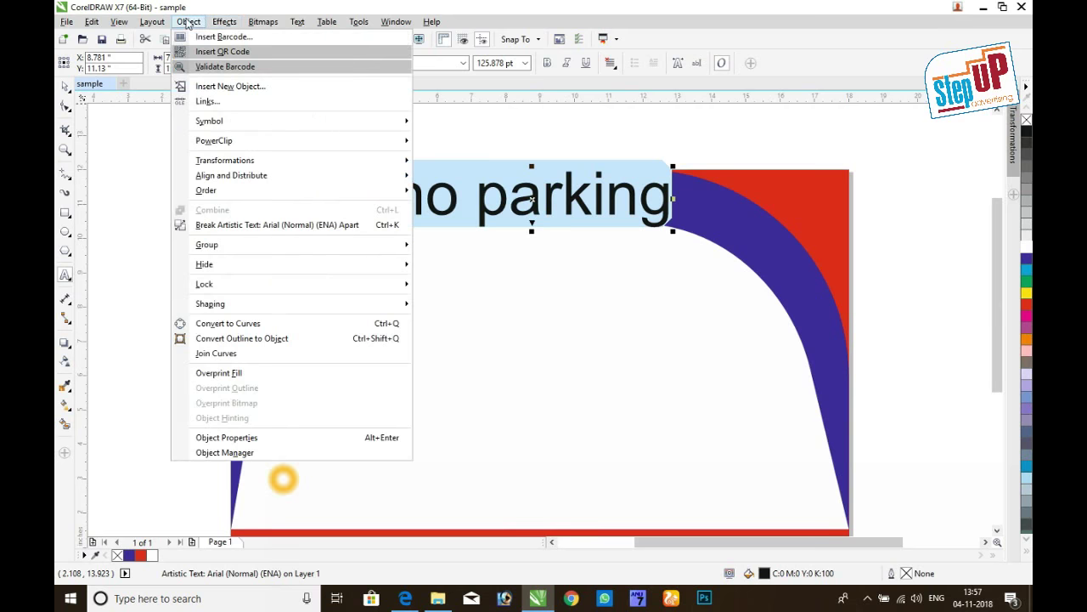